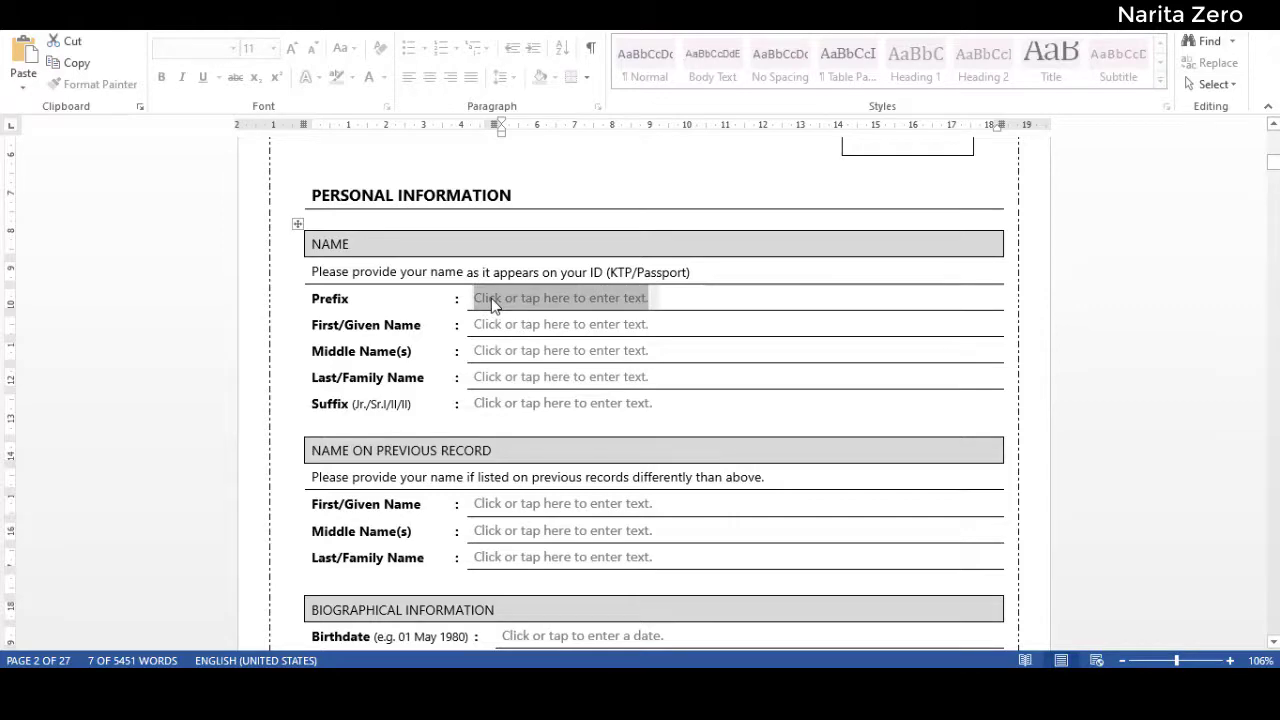
# Review the applicant name fields from Prefix to Suffix in the Personal Information section.
pyautogui.click(492, 305)
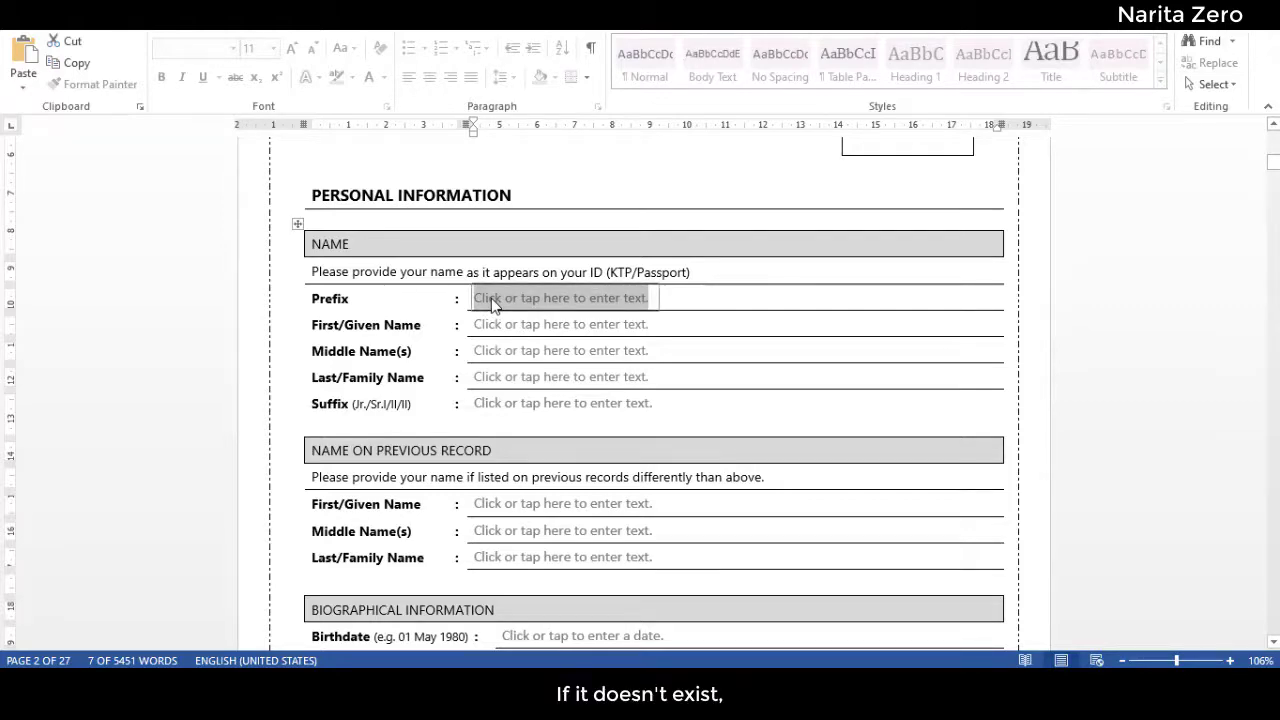
pyautogui.scroll(-1, 492, 305)
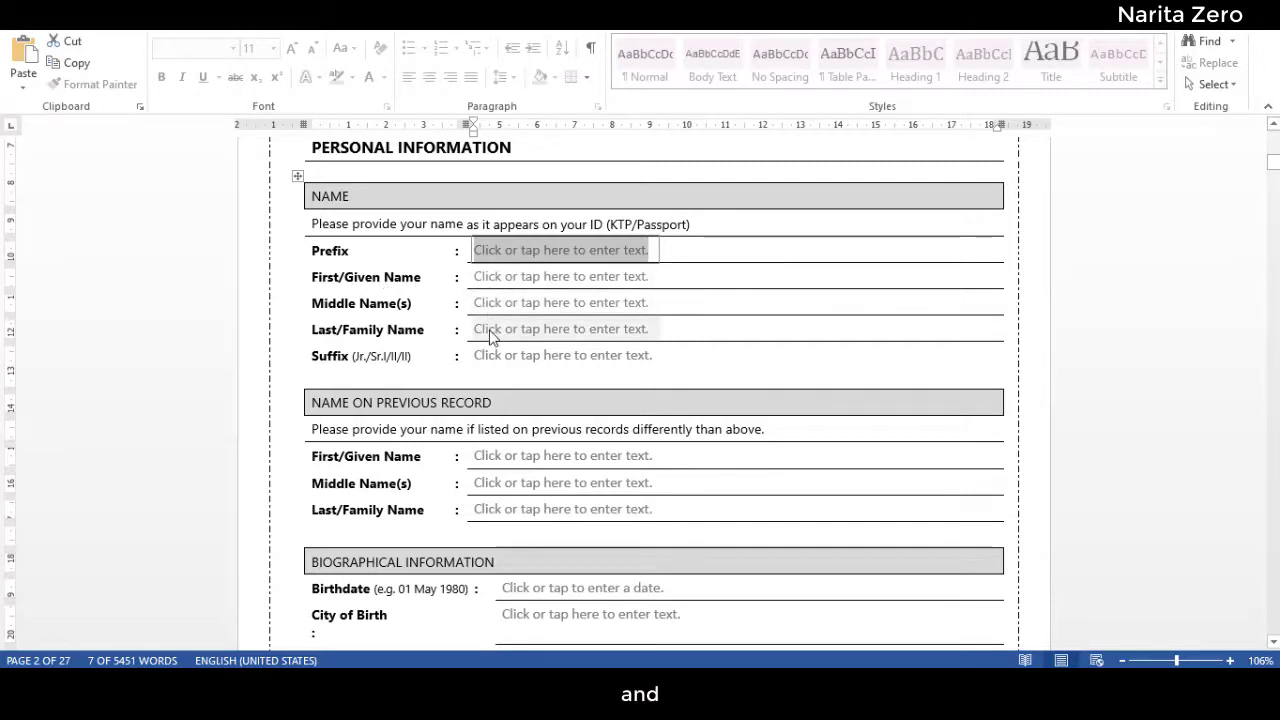
pyautogui.scroll(-2, 490, 335)
pyautogui.scroll(1, 400, 295)
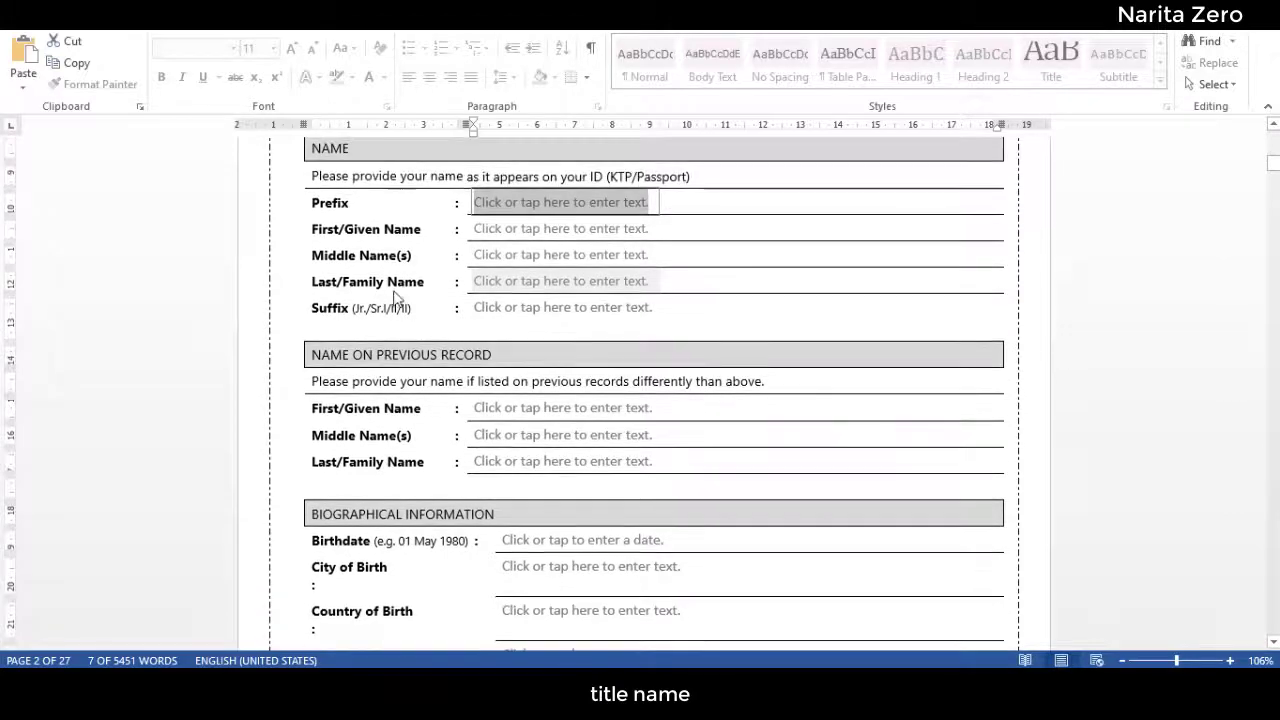
pyautogui.click(490, 312)
pyautogui.scroll(-1, 392, 322)
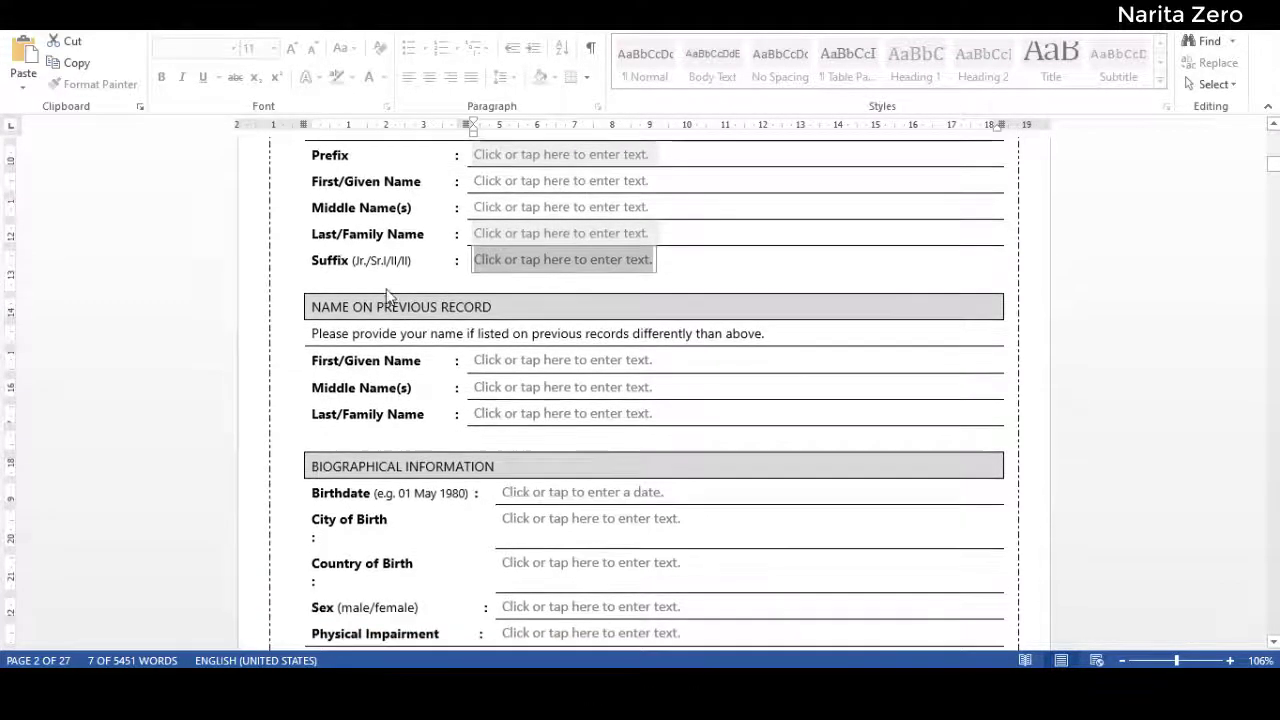
# Review the Name on Previous Record and Biographical Information fields, including the Physical Impairment entry.
pyautogui.scroll(-2, 447, 285)
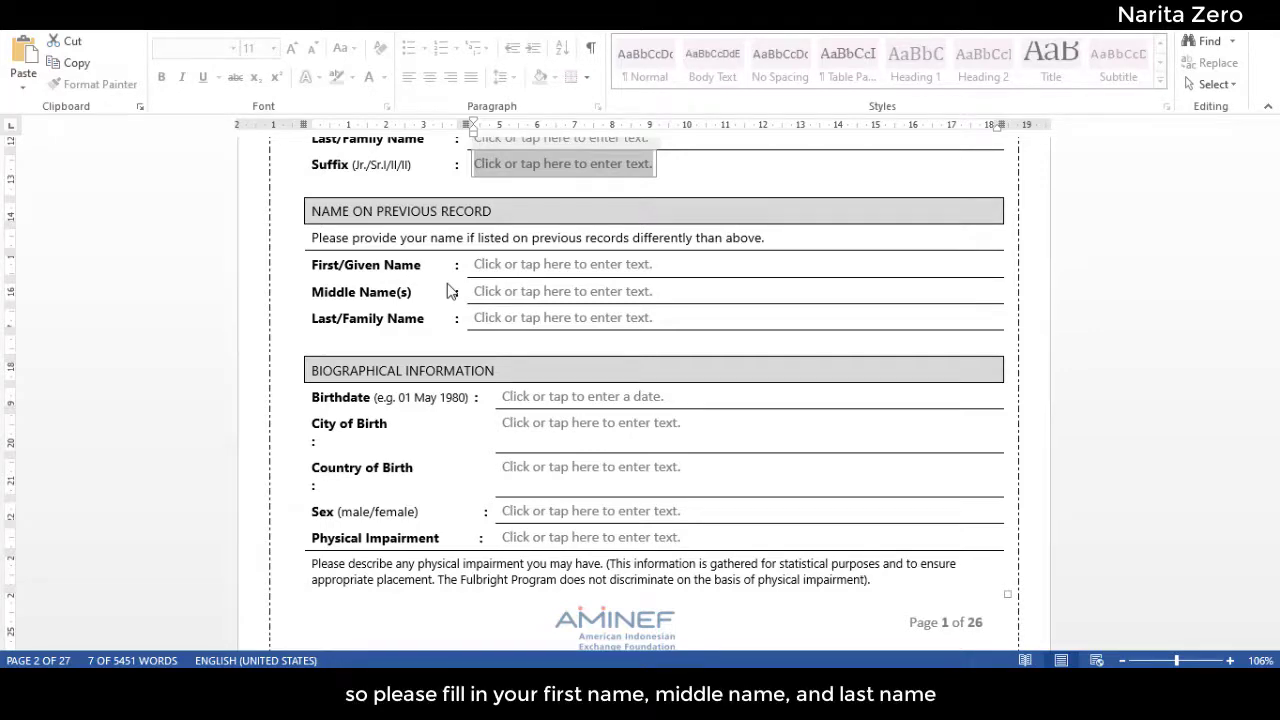
pyautogui.scroll(-1, 497, 280)
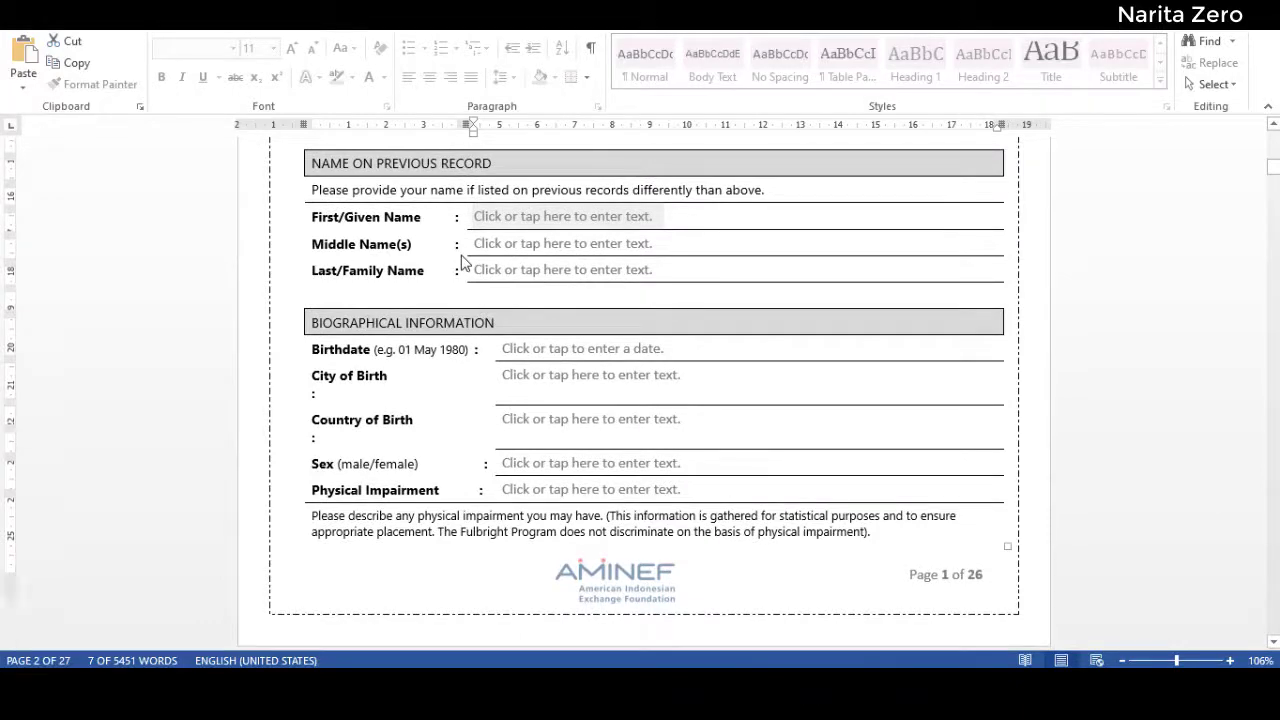
pyautogui.scroll(-3, 462, 262)
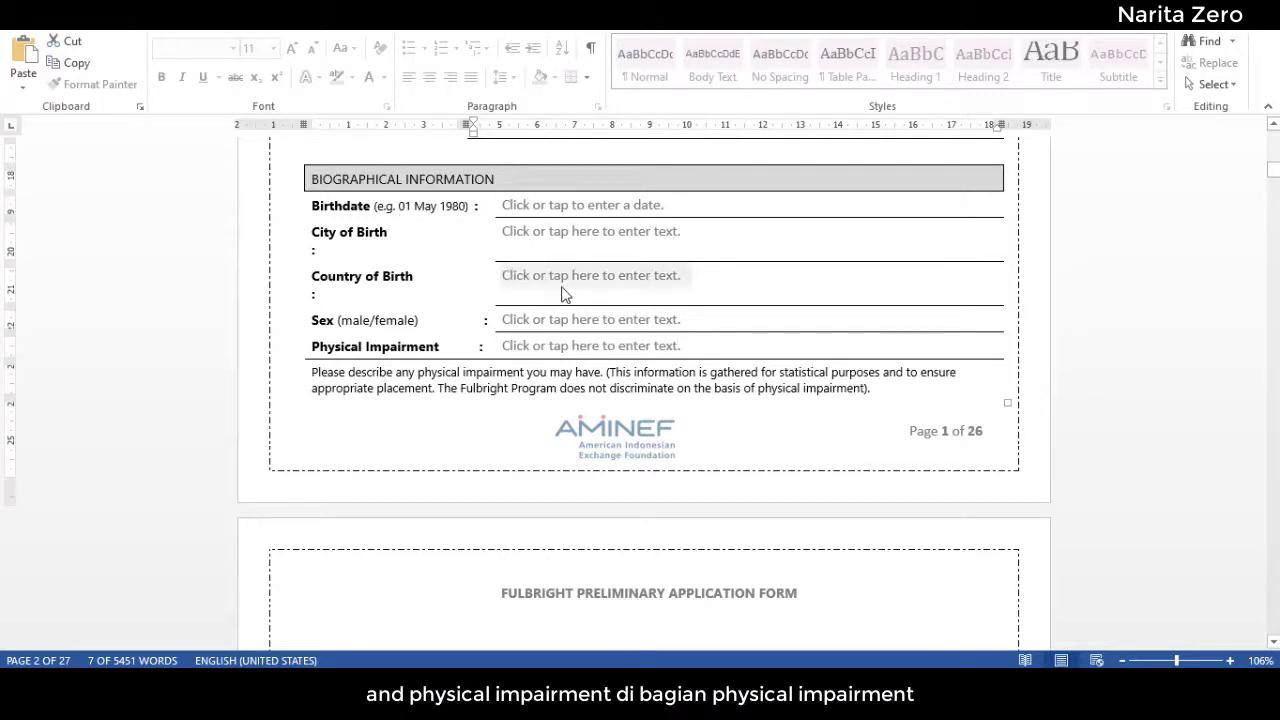
pyautogui.scroll(-1, 520, 294)
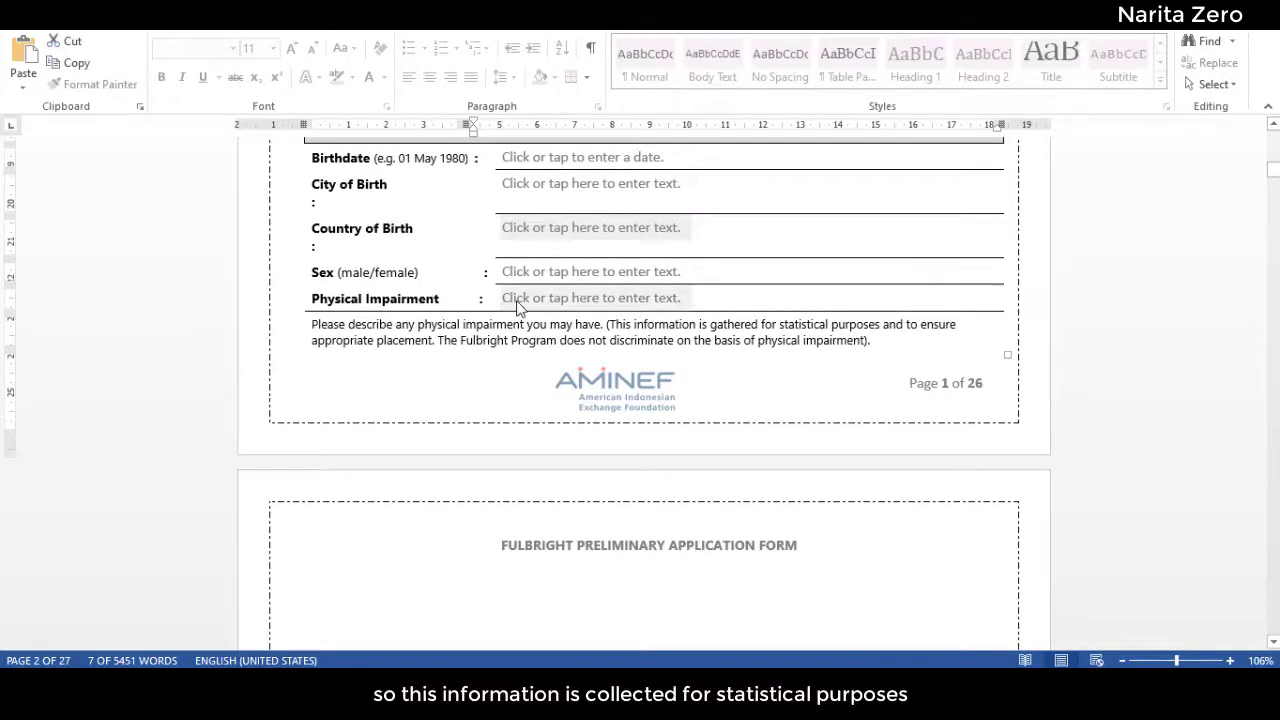
pyautogui.click(575, 296)
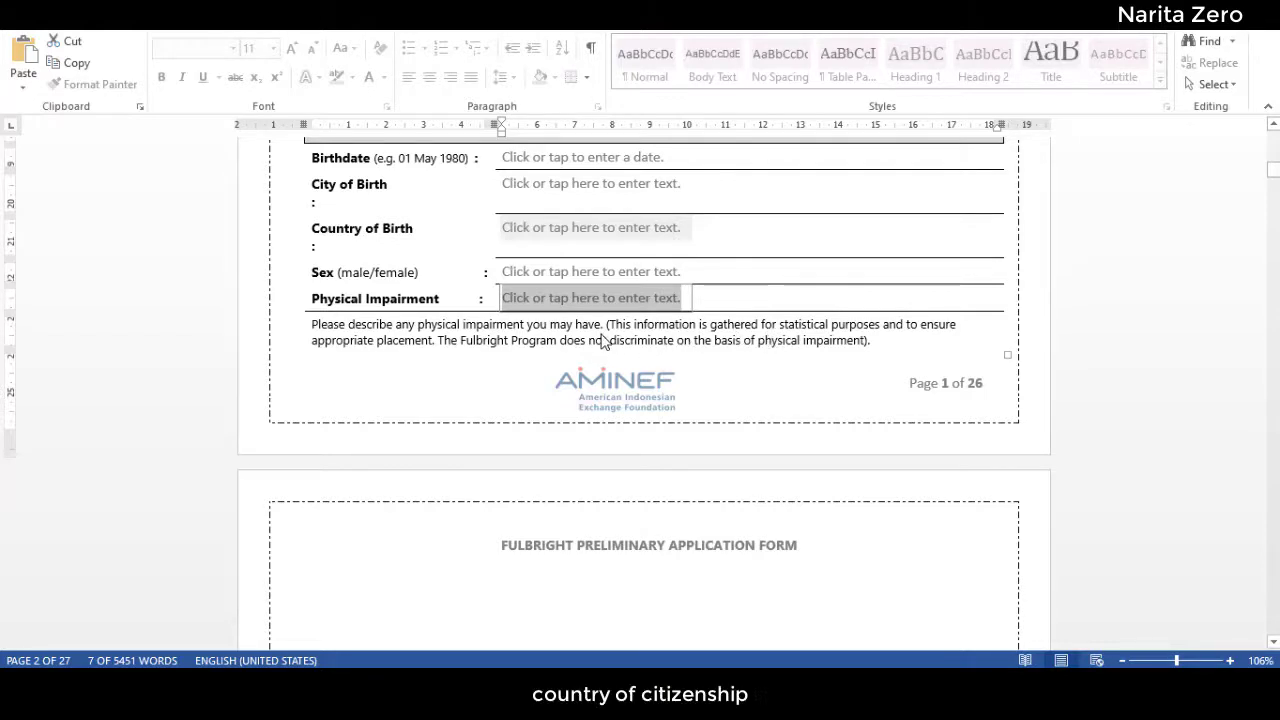
# Go through the four Citizenship Information fields, from Country of Citizenship to National Identification Number.
pyautogui.scroll(-6, 603, 340)
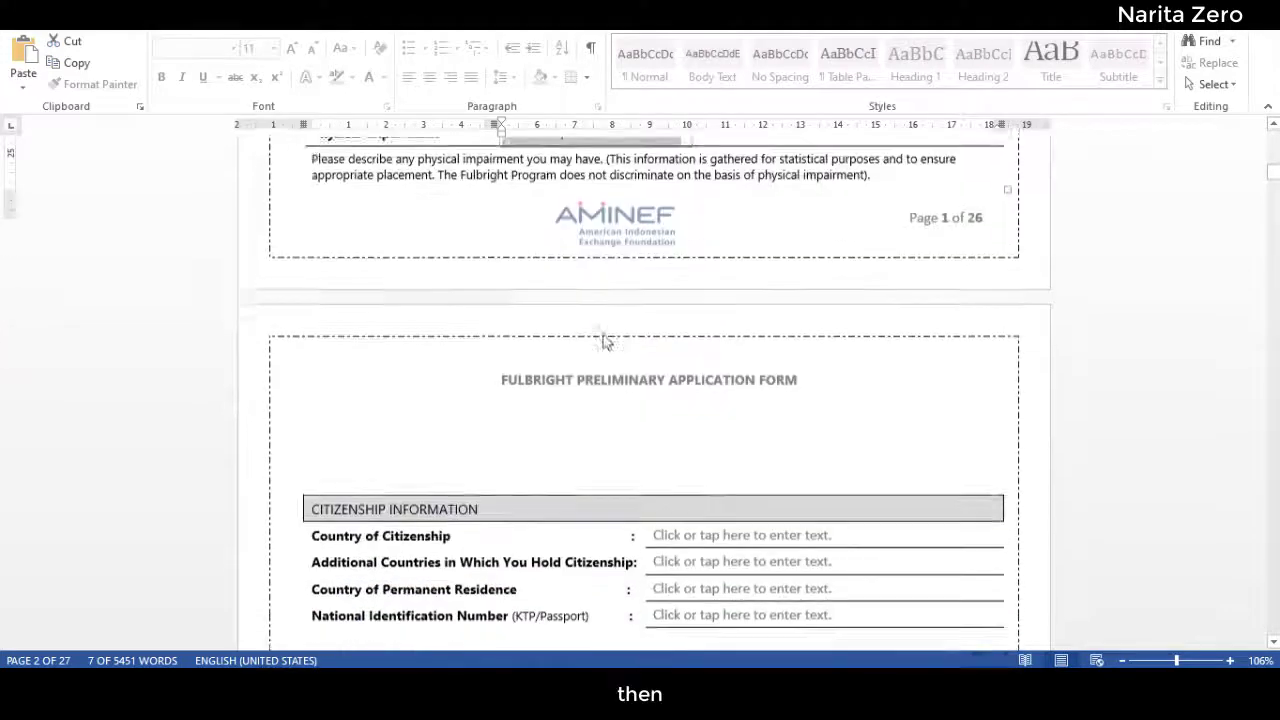
pyautogui.scroll(-2, 603, 340)
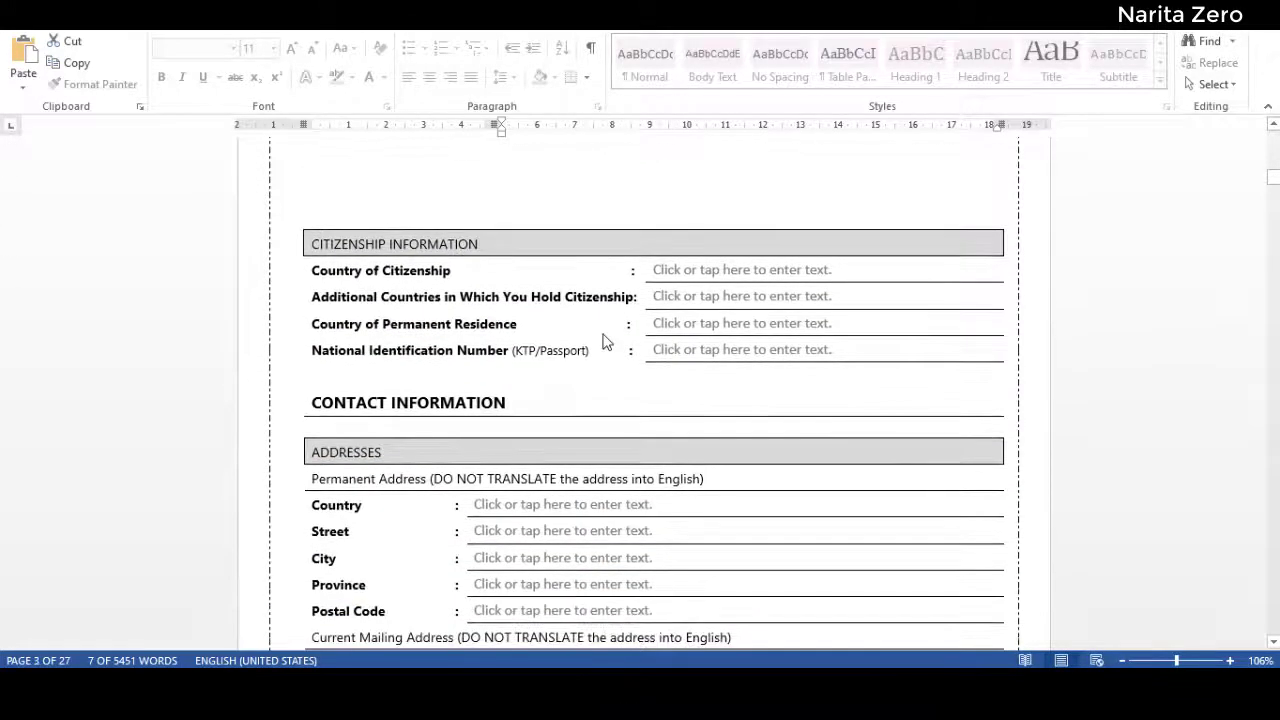
pyautogui.click(671, 275)
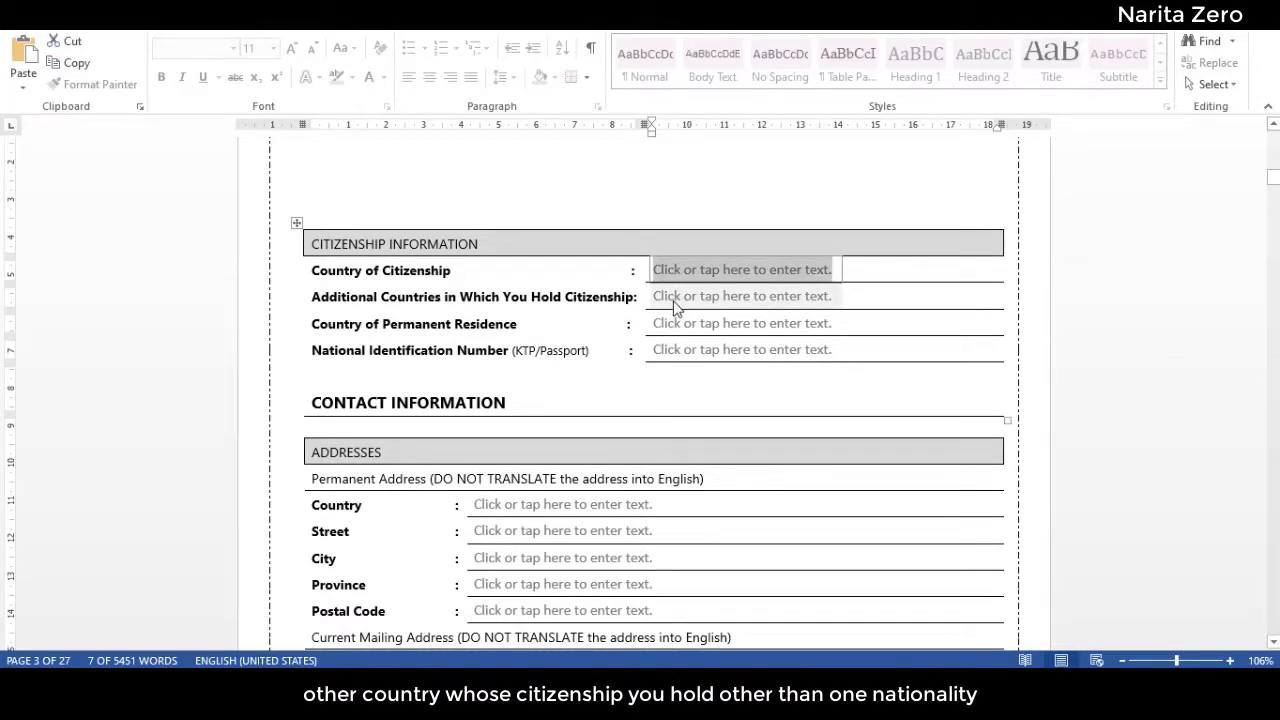
pyautogui.click(674, 302)
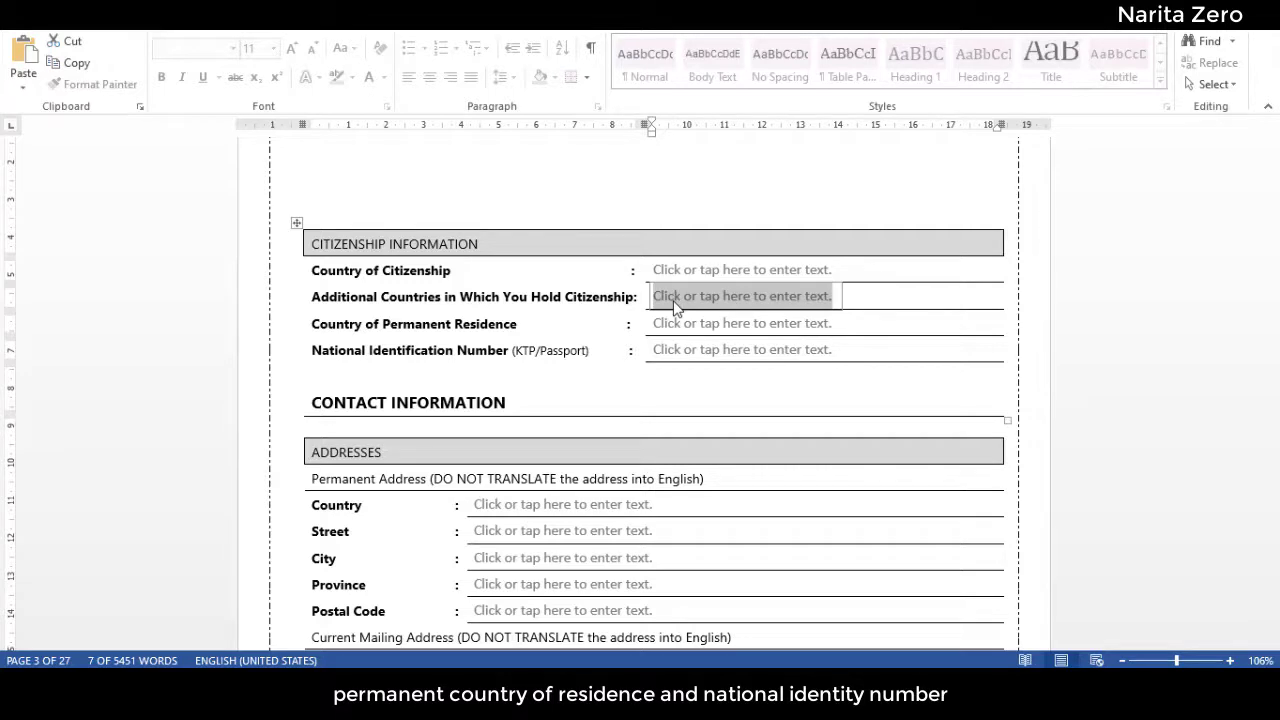
pyautogui.click(660, 326)
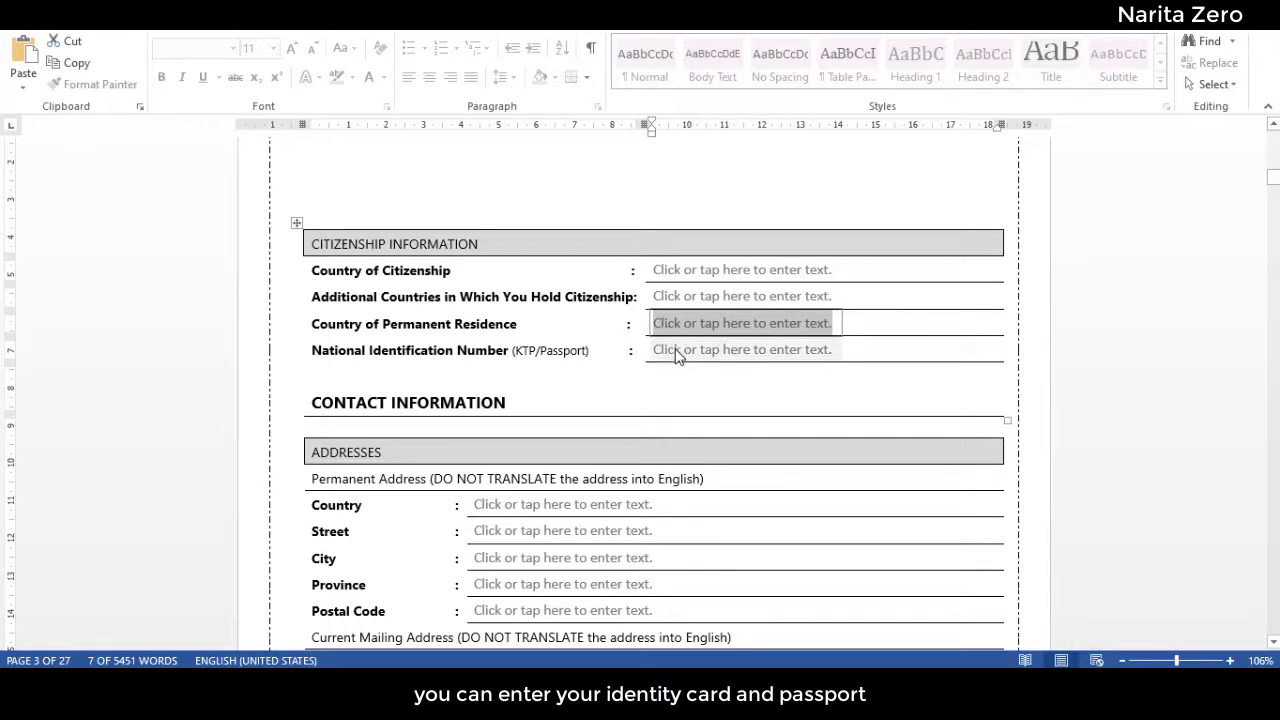
pyautogui.click(677, 353)
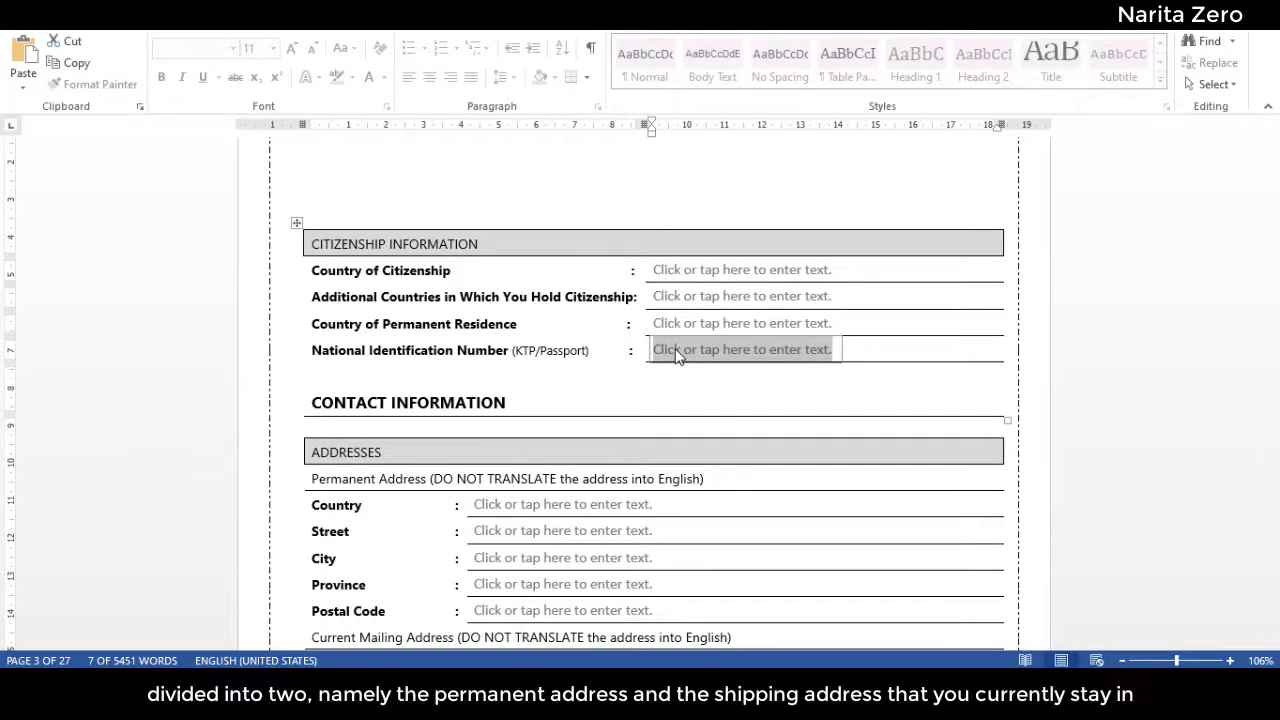
# Review the permanent and current mailing address fields, including the Valid From date entry.
pyautogui.scroll(-4, 676, 352)
pyautogui.scroll(-1, 675, 350)
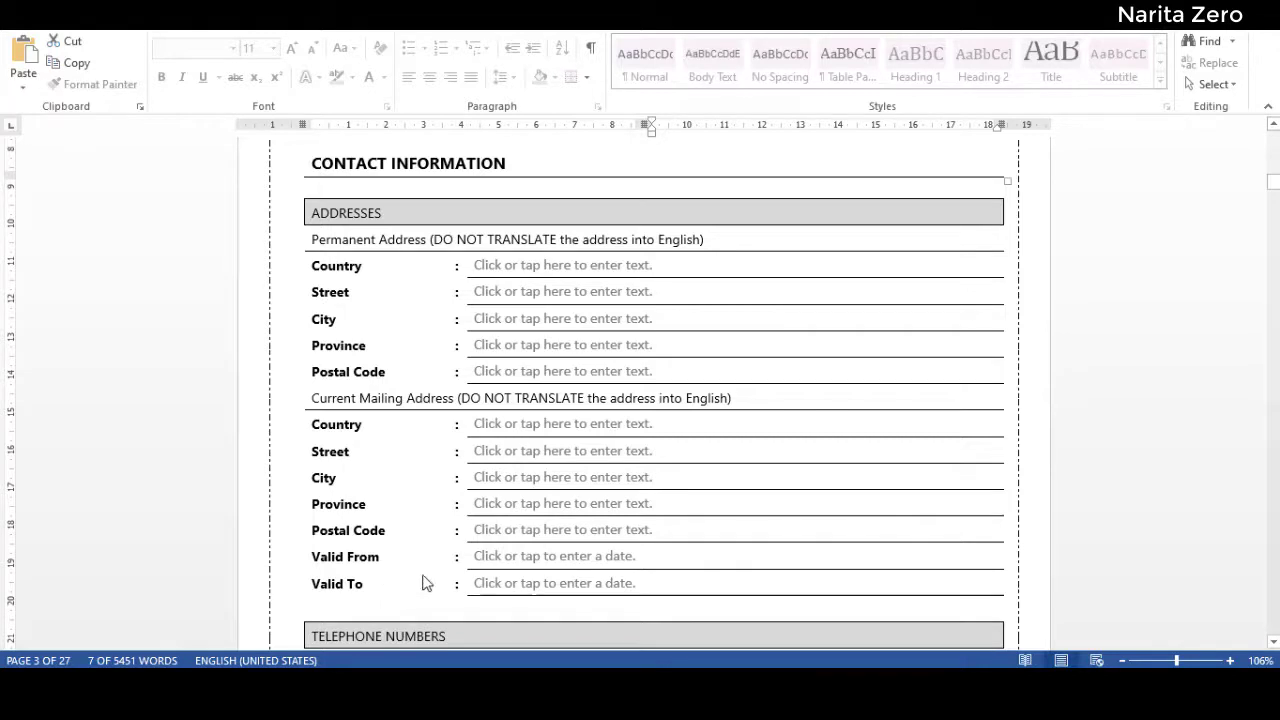
pyautogui.click(496, 560)
pyautogui.click(498, 562)
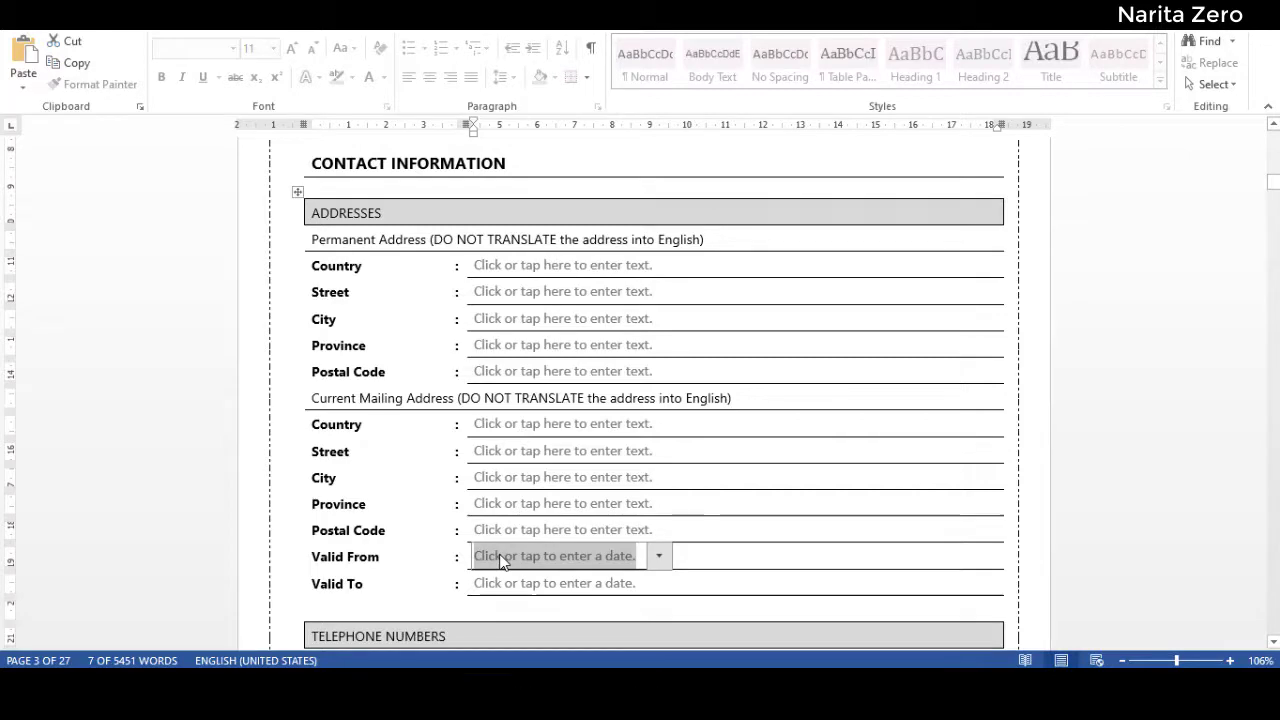
# Go back to the Biographical Information section and check the example date format for the birthdate.
pyautogui.scroll(5, 502, 562)
pyautogui.scroll(6, 502, 562)
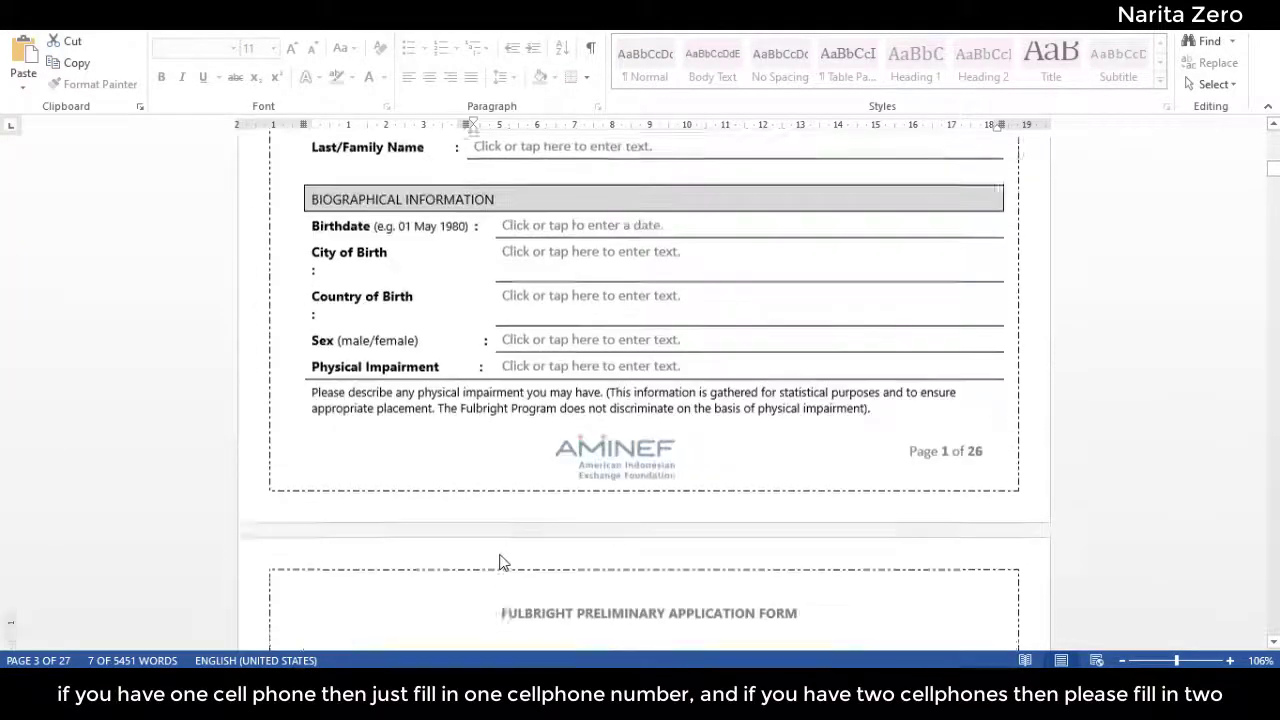
pyautogui.press('Tab')
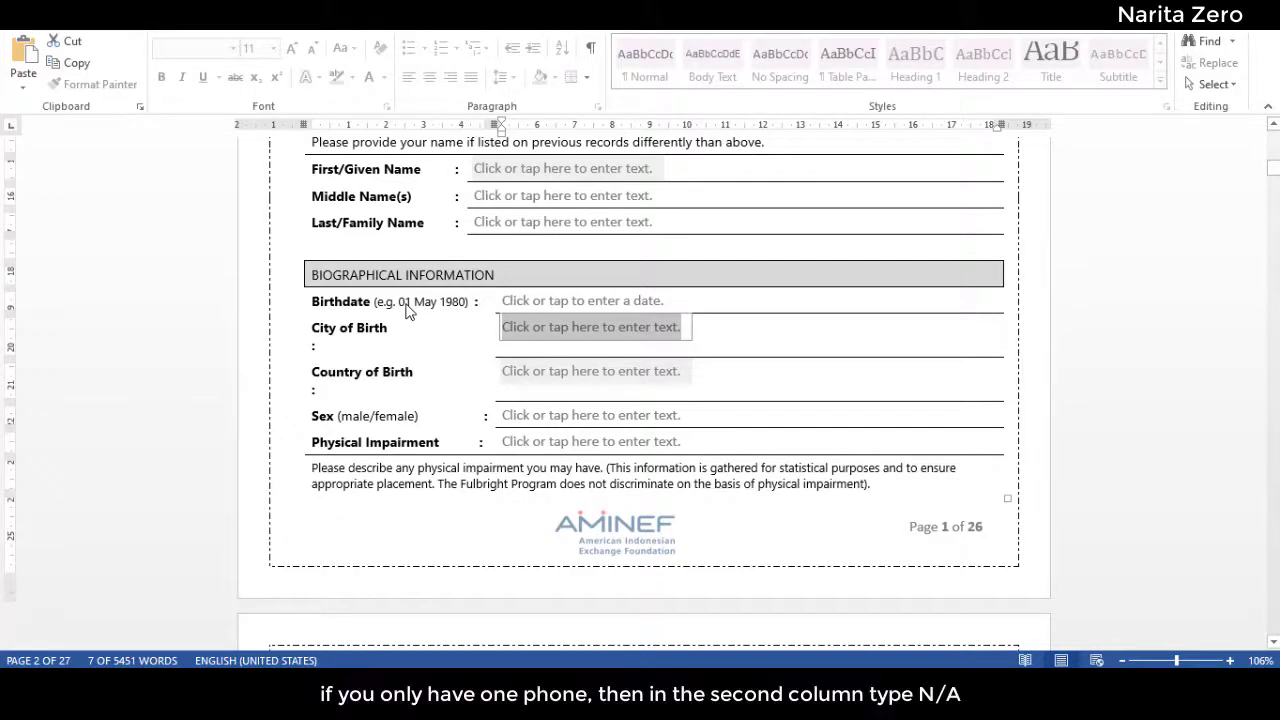
# Review the cell, home and work phone number fields and the primary and secondary e-mail fields.
pyautogui.scroll(-12, 505, 519)
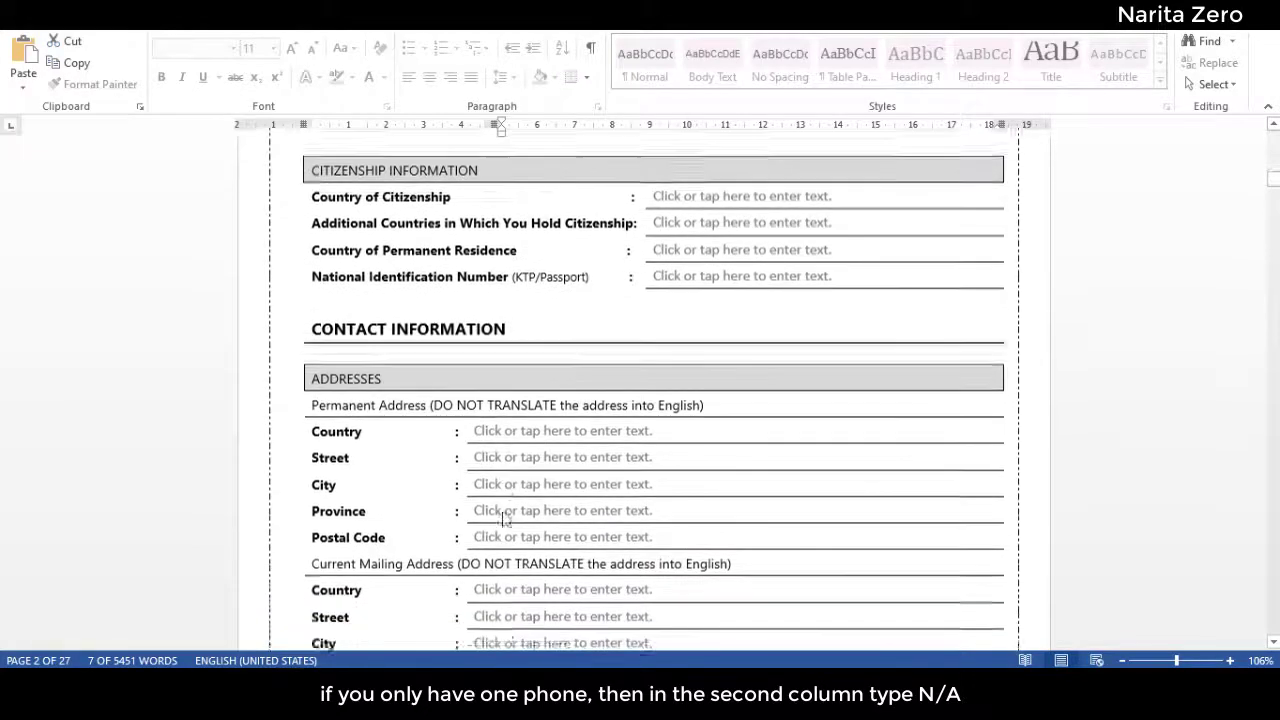
pyautogui.scroll(-12, 505, 519)
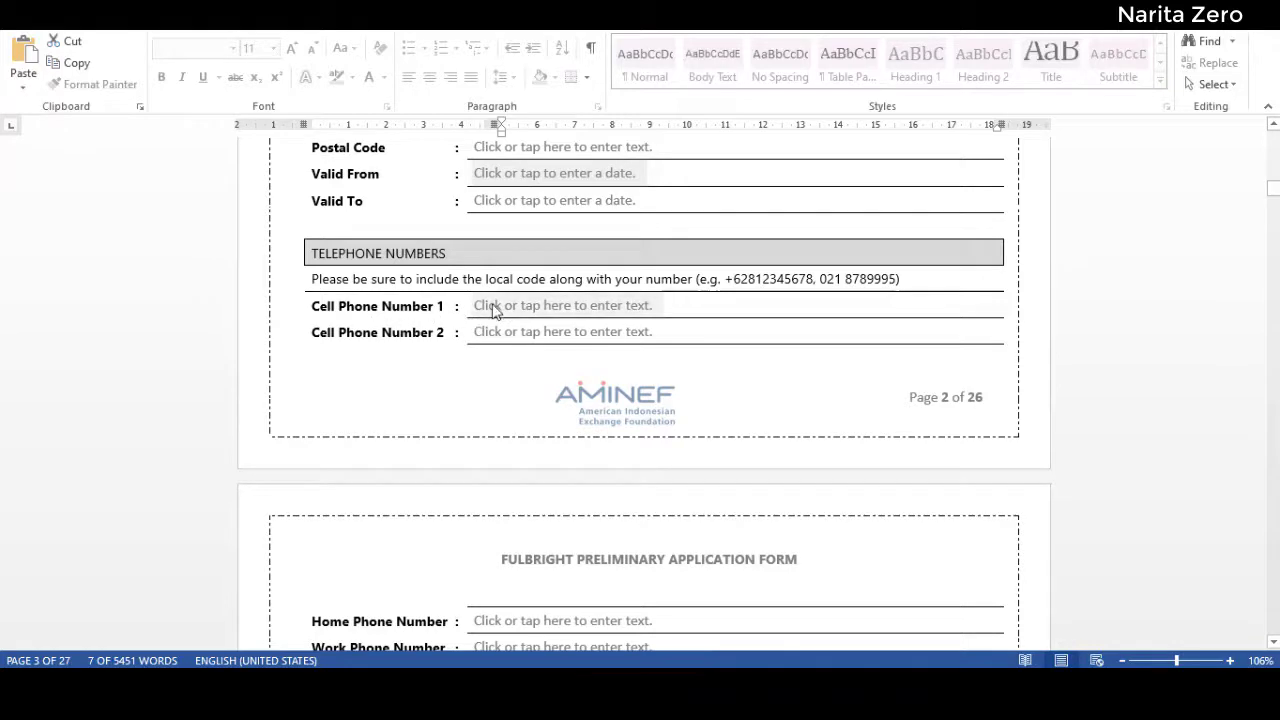
pyautogui.scroll(-6, 492, 312)
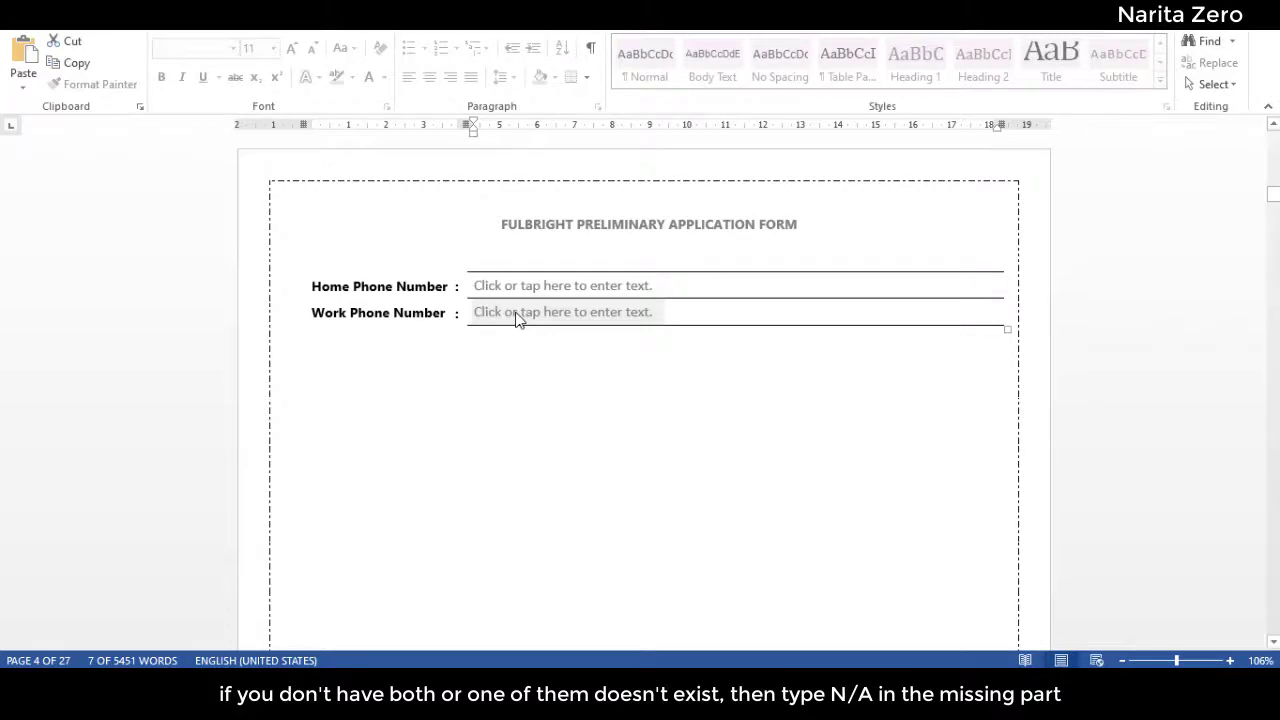
pyautogui.scroll(-5, 518, 318)
pyautogui.scroll(-6, 518, 322)
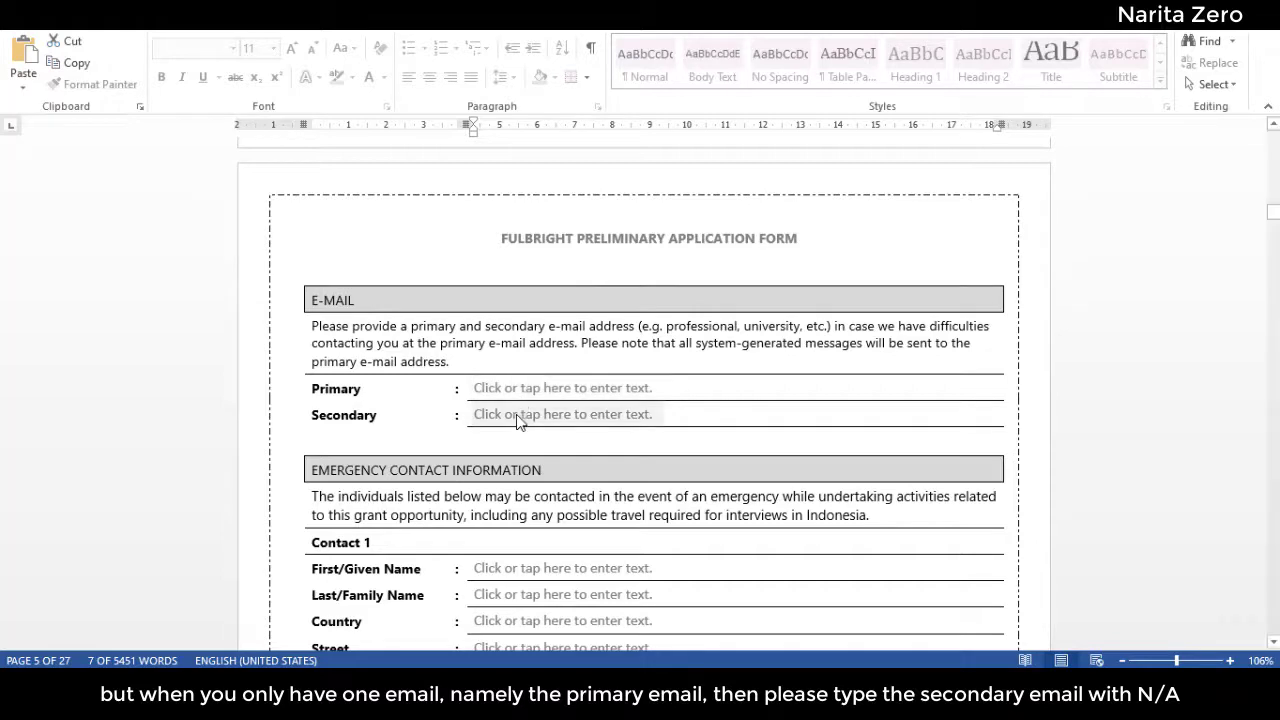
# Examine the Emergency Contact Information fields for Contact 1 and Contact 2, from the names to the relationship.
pyautogui.scroll(-4, 517, 420)
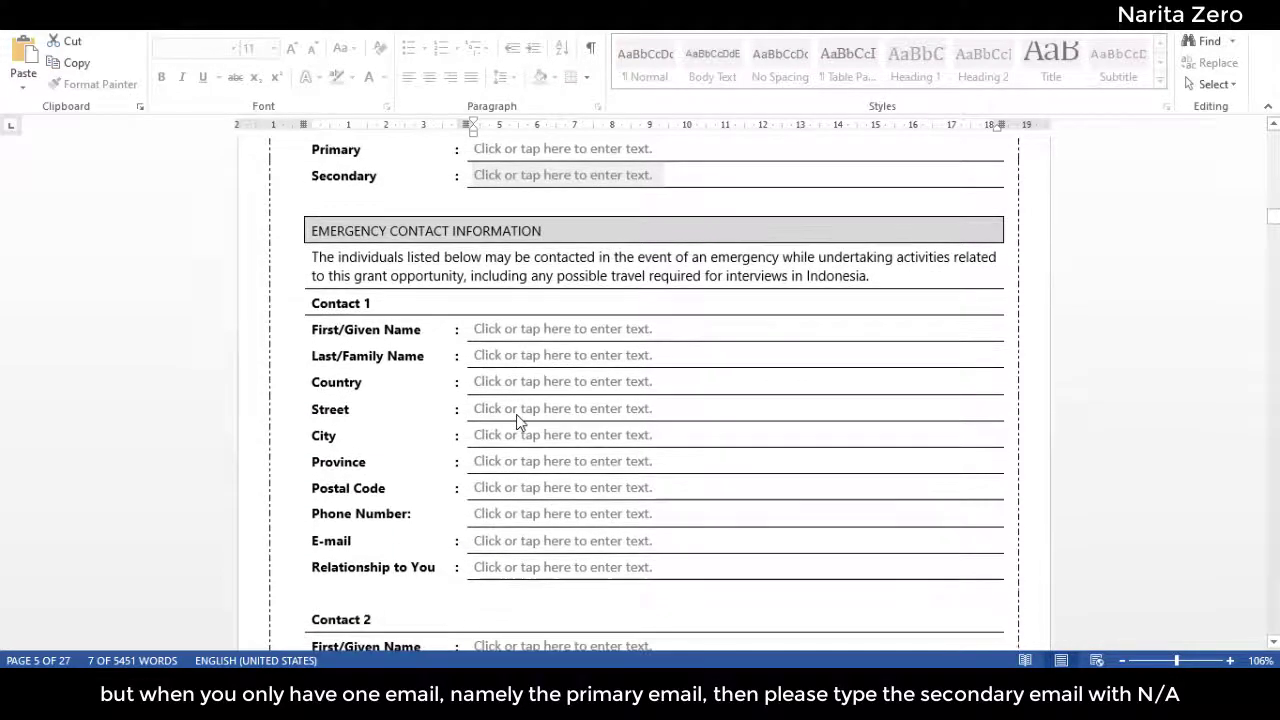
pyautogui.scroll(-1, 516, 414)
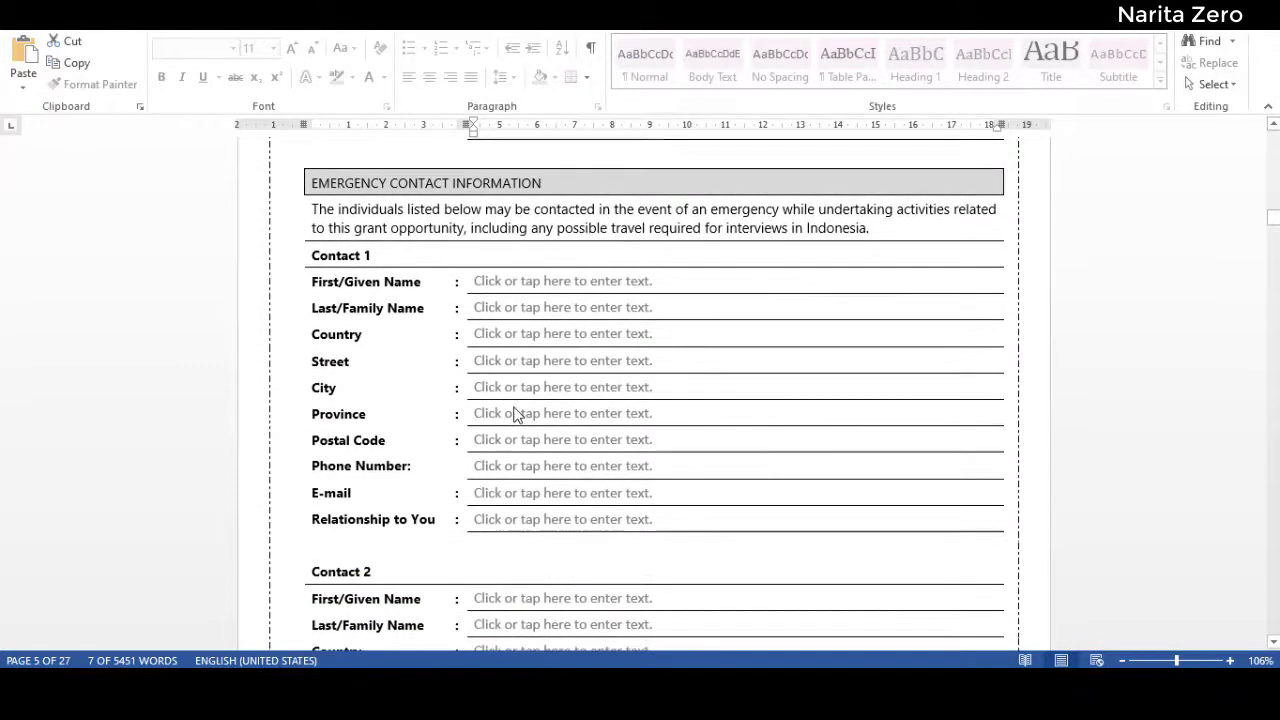
pyautogui.scroll(-2, 510, 412)
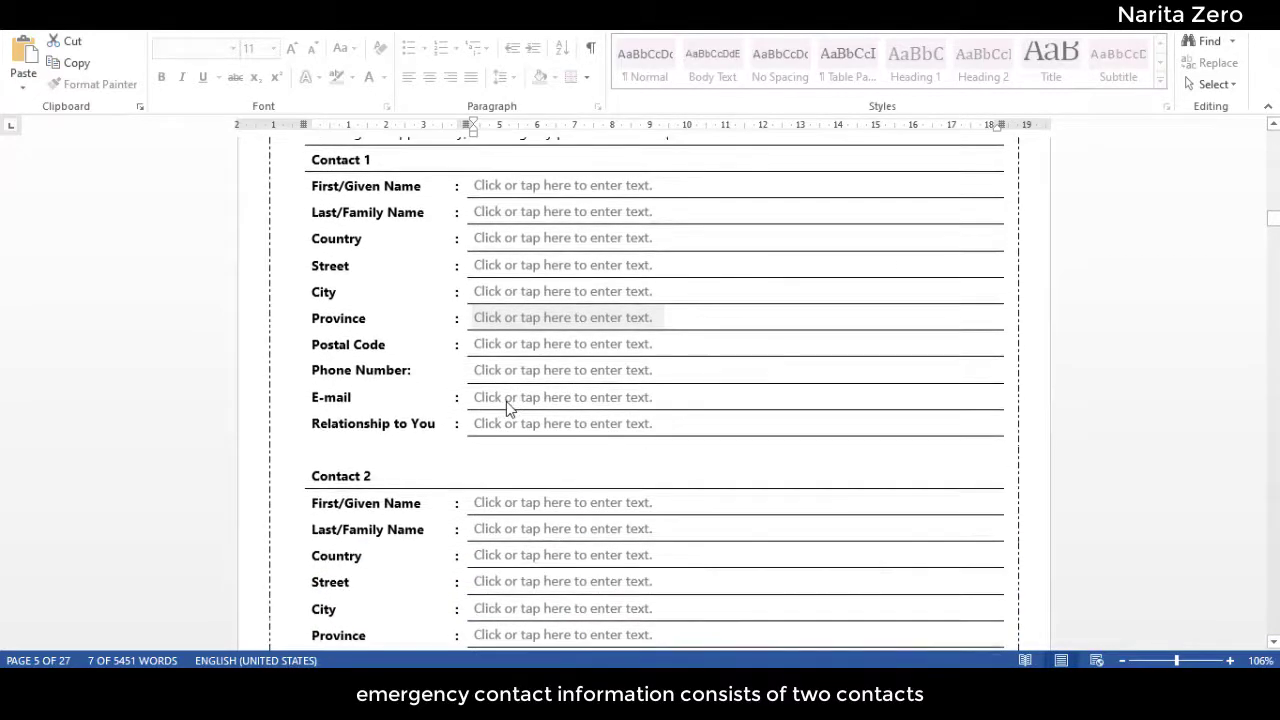
pyautogui.scroll(-8, 506, 401)
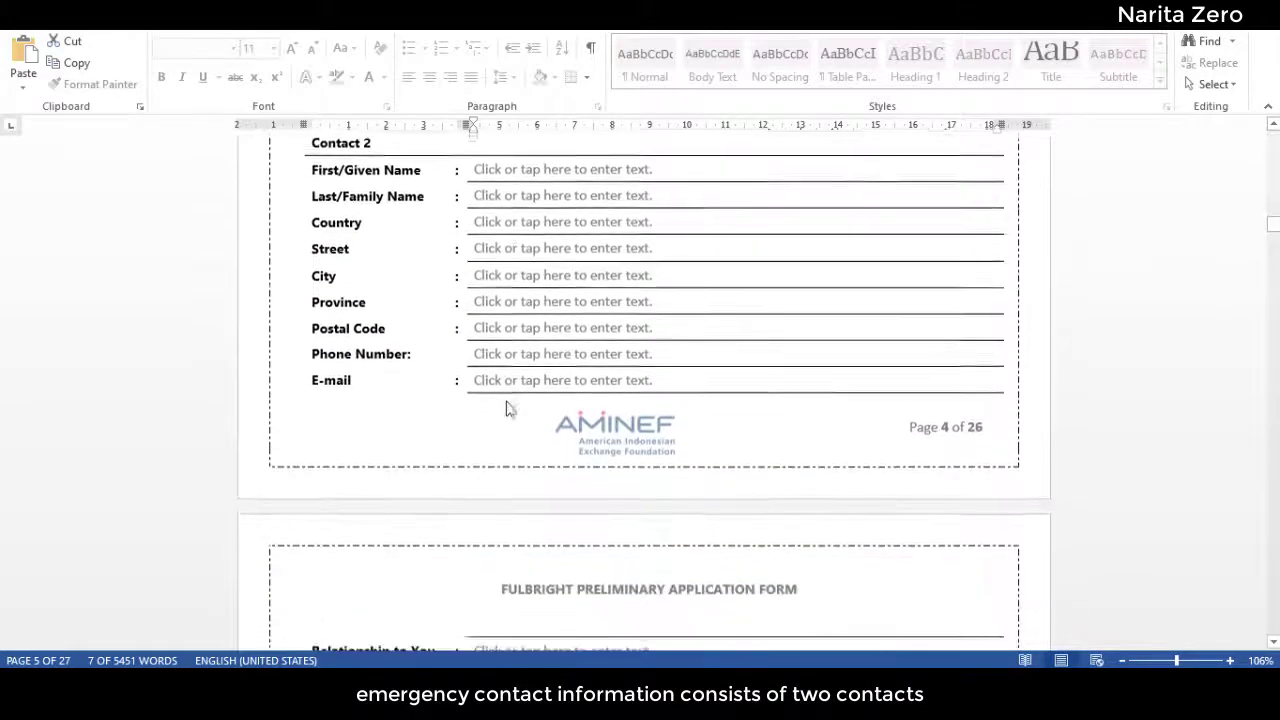
pyautogui.scroll(10, 506, 408)
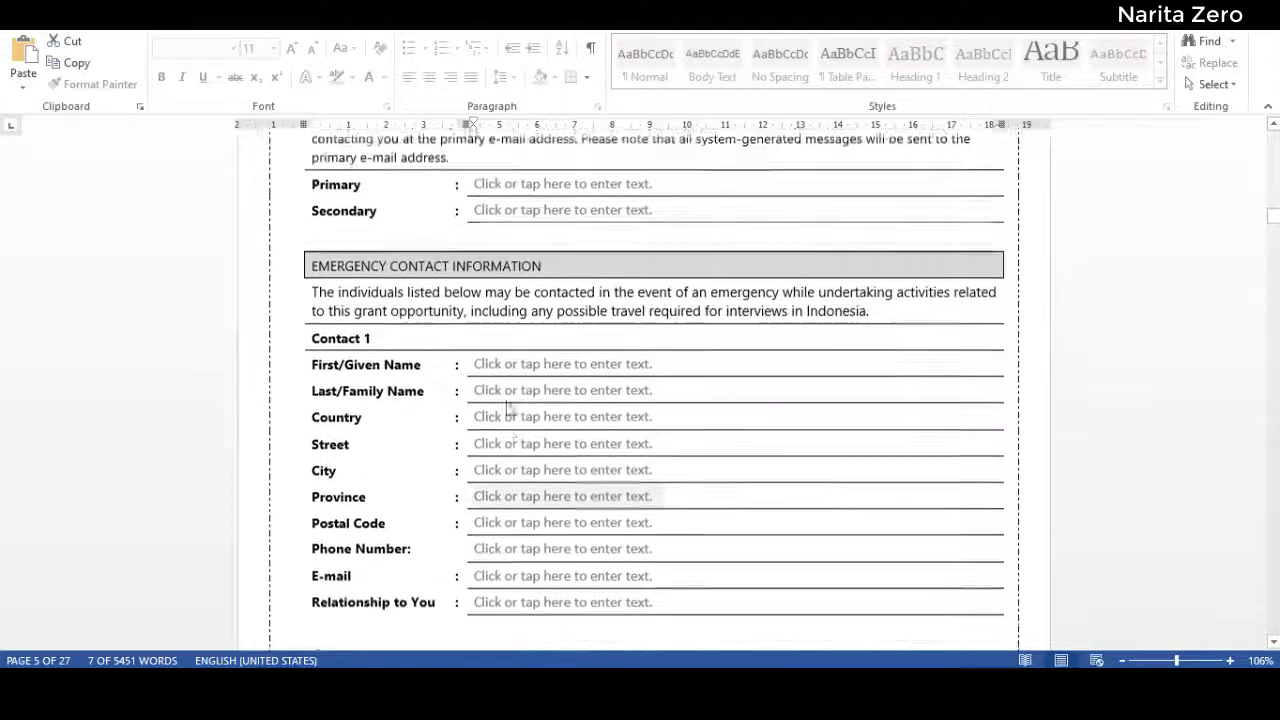
pyautogui.scroll(-1, 507, 407)
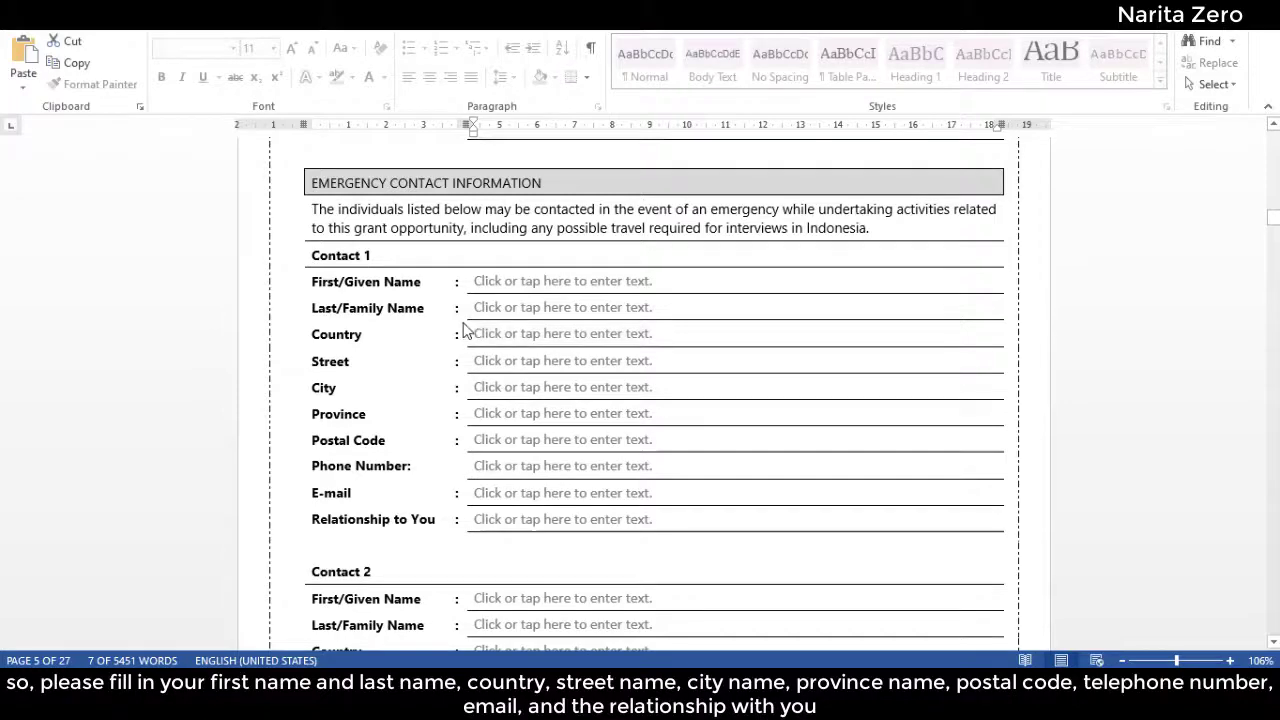
pyautogui.scroll(-3, 463, 330)
pyautogui.scroll(2, 463, 330)
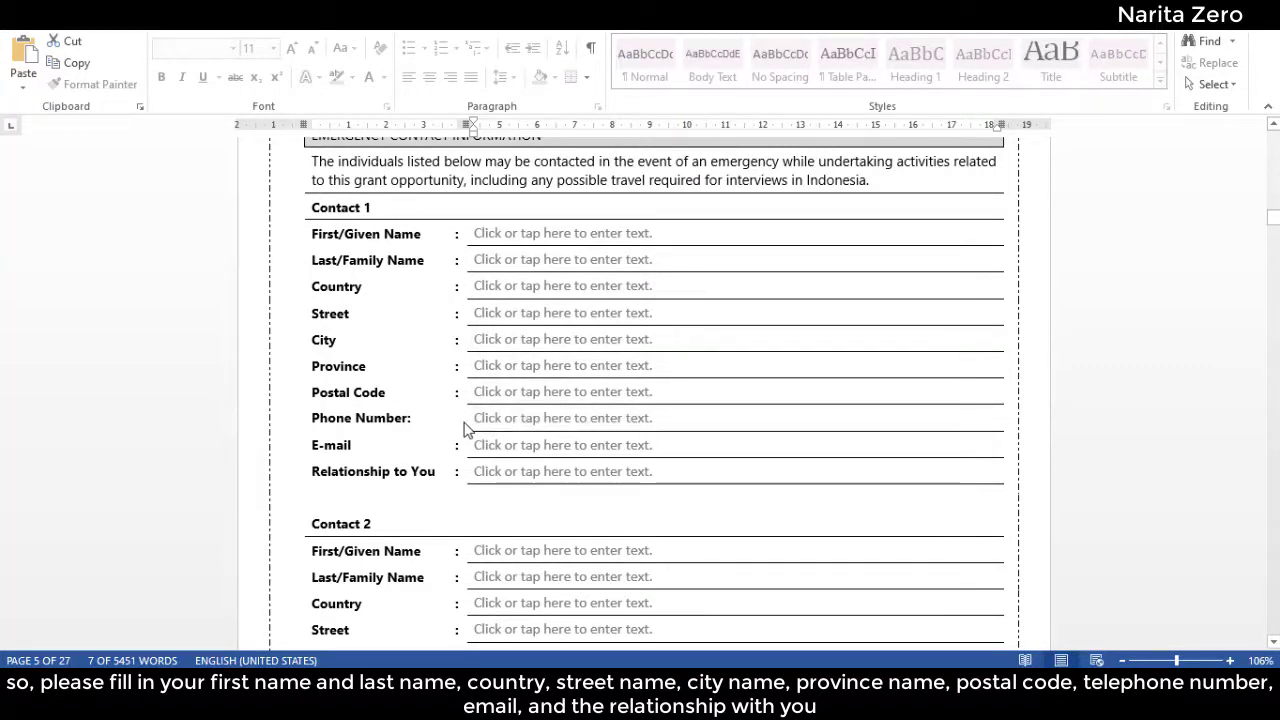
pyautogui.scroll(-1, 470, 444)
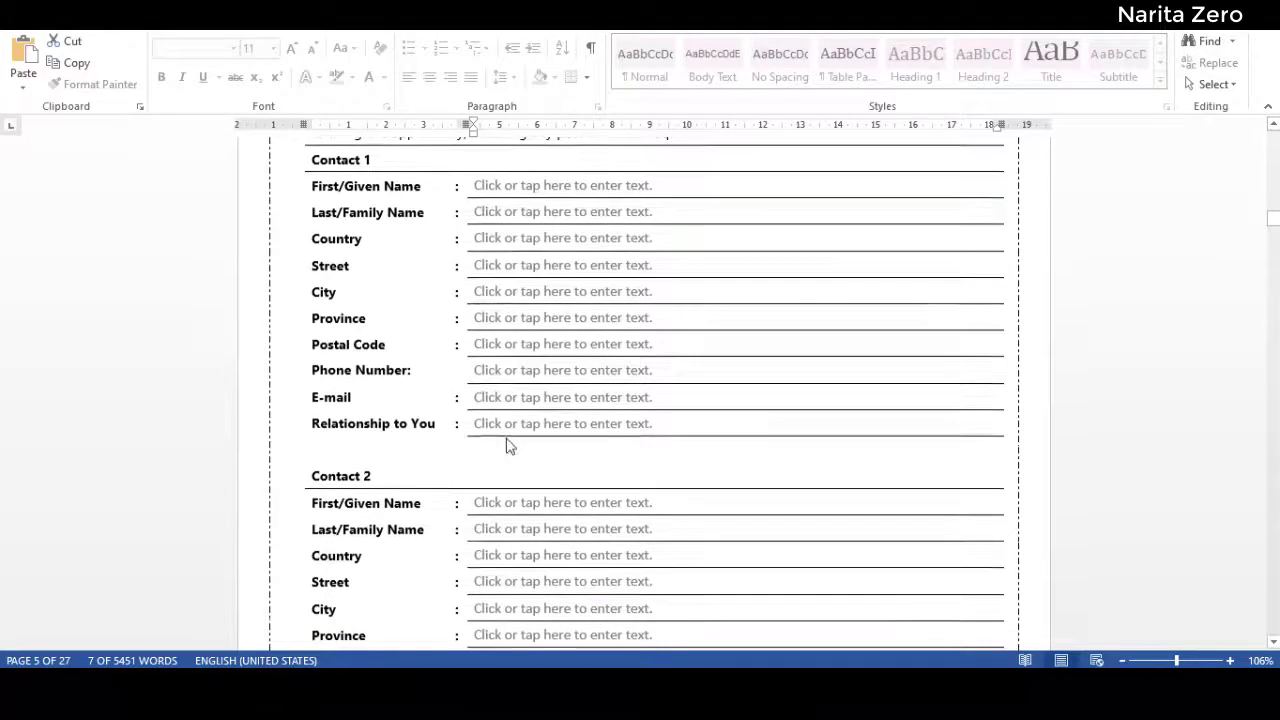
pyautogui.scroll(-7, 508, 446)
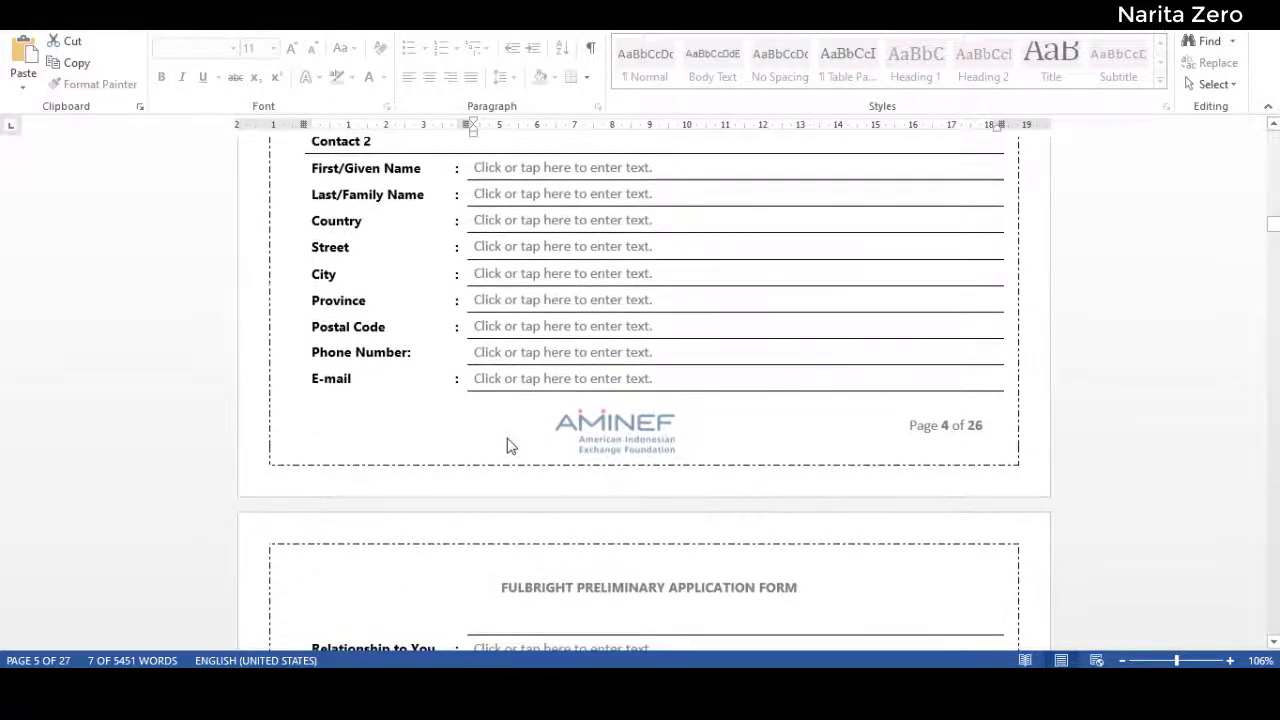
# Read the Academic Faculty staff options and the Curriculum Vitae/Resume requirements in the Academic & Professional Information section.
pyautogui.scroll(-11, 508, 446)
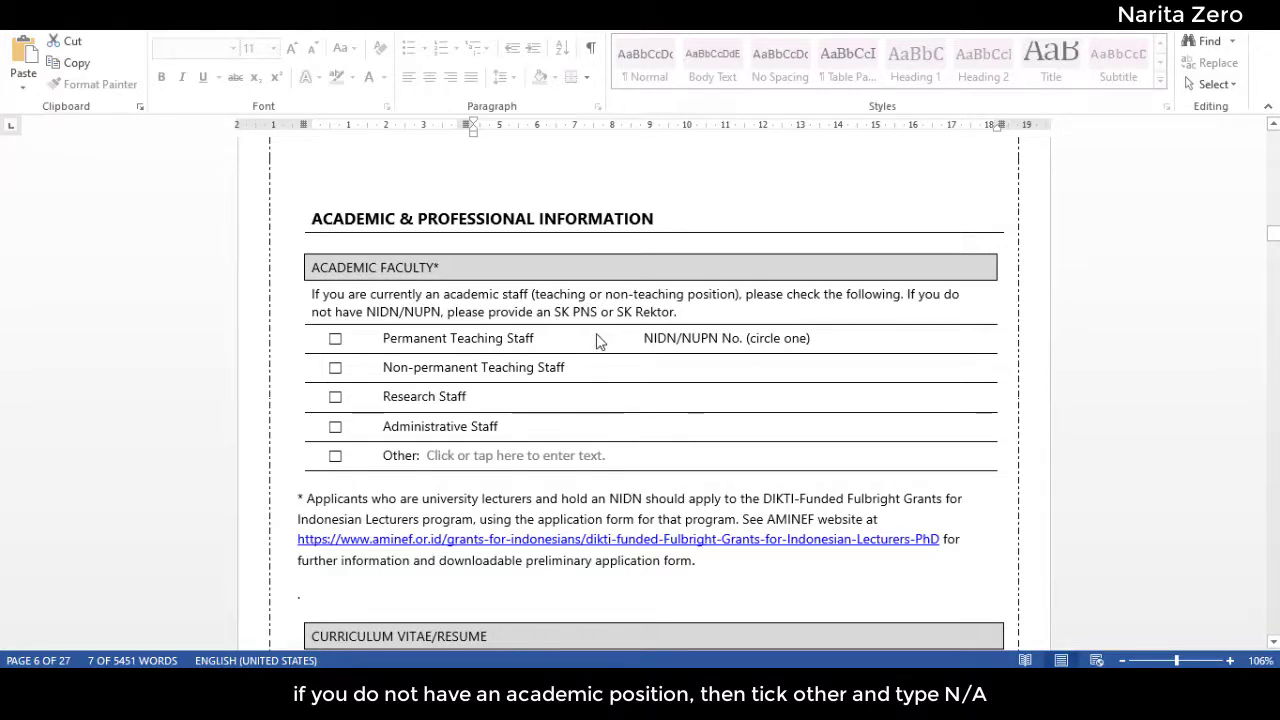
pyautogui.scroll(-6, 588, 370)
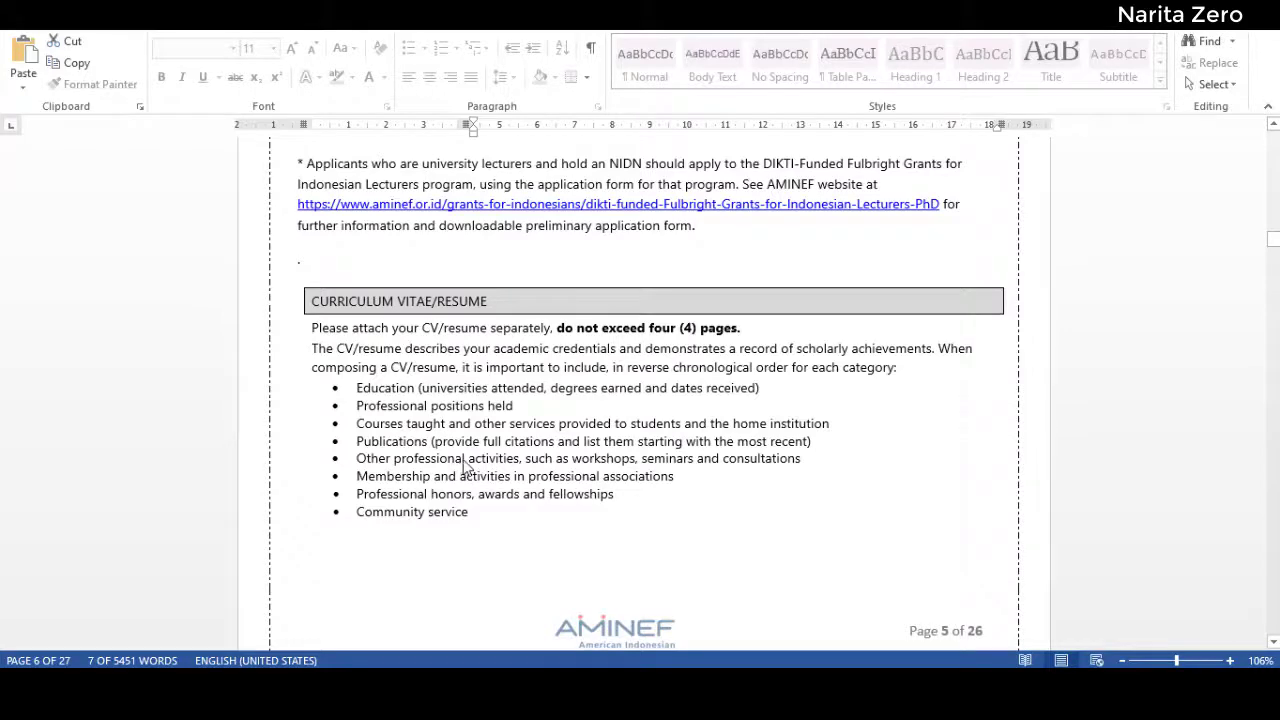
pyautogui.scroll(-2, 468, 462)
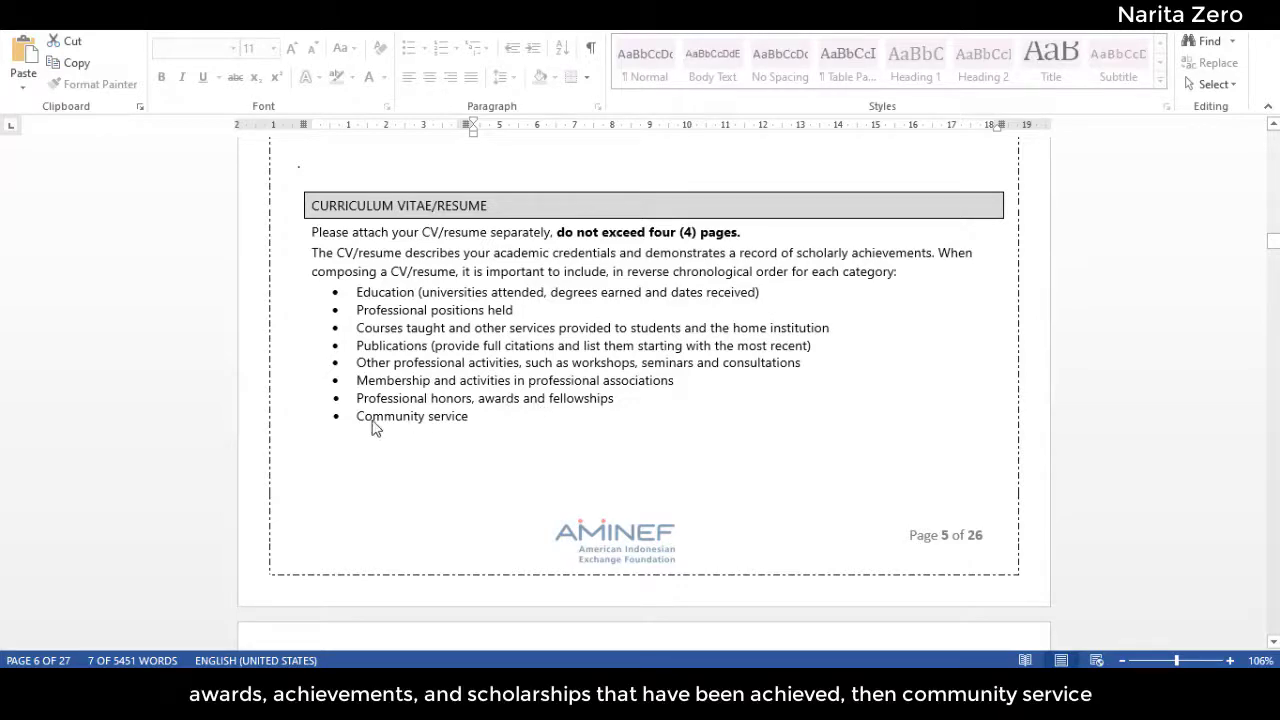
# Read the Academic Background instructions and look over the entry blocks for Institutions 1 to 3.
pyautogui.scroll(-9, 420, 425)
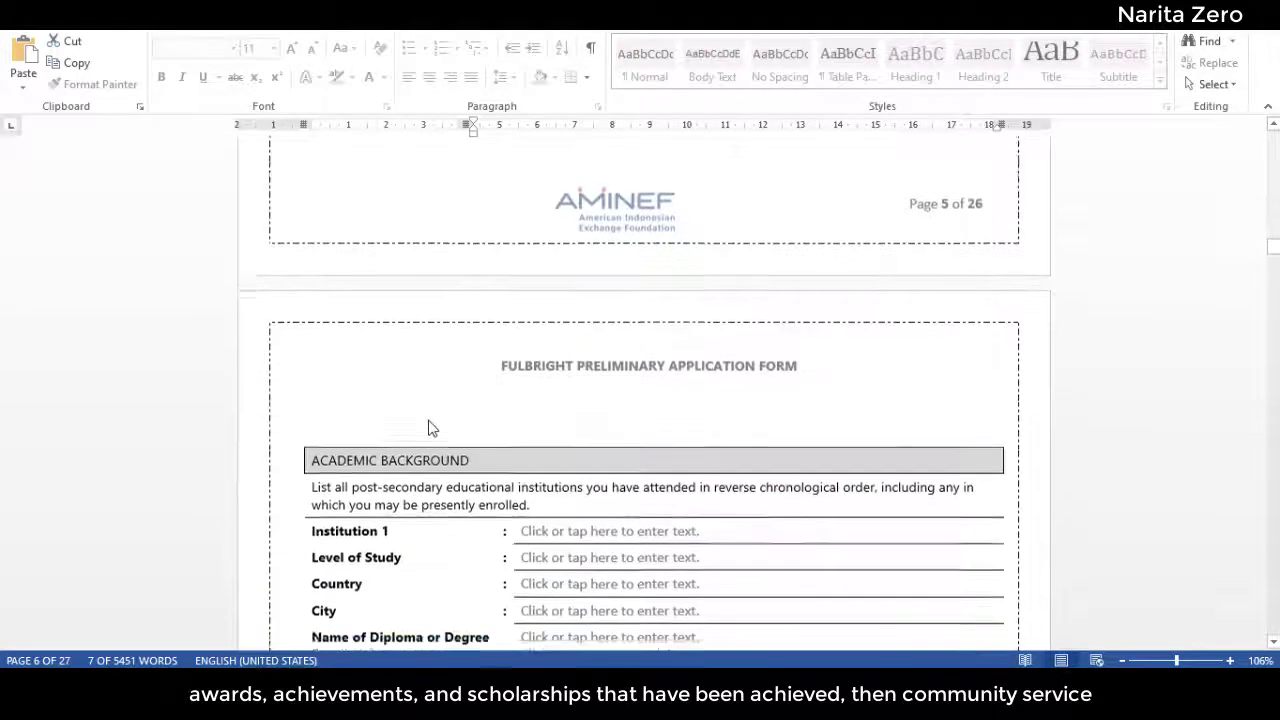
pyautogui.scroll(-1, 432, 428)
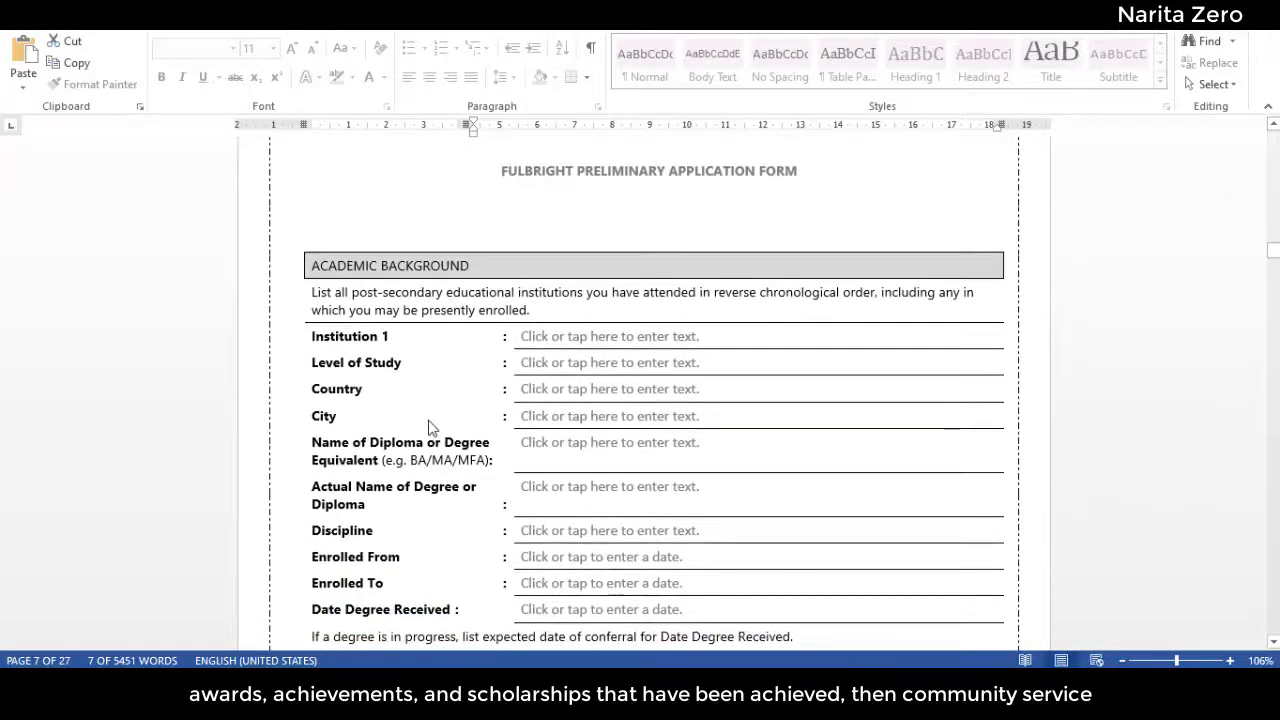
pyautogui.scroll(-1, 432, 427)
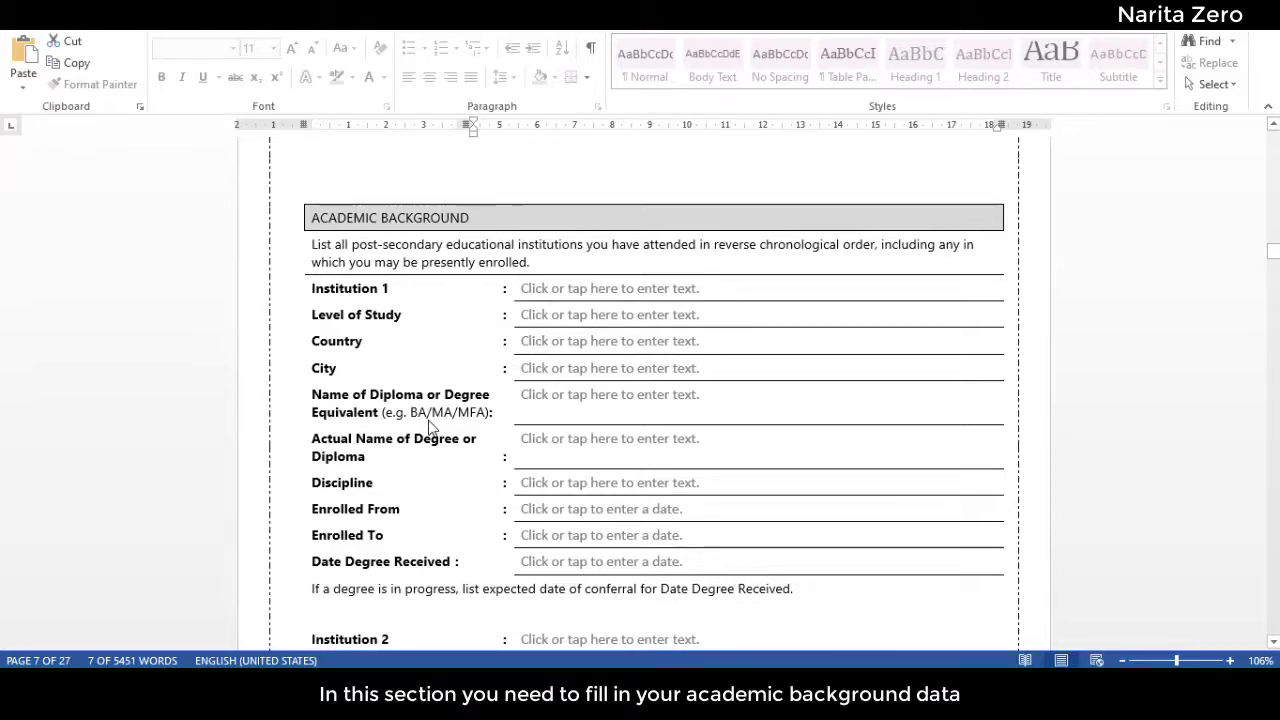
pyautogui.scroll(-10, 430, 425)
pyautogui.scroll(-7, 430, 425)
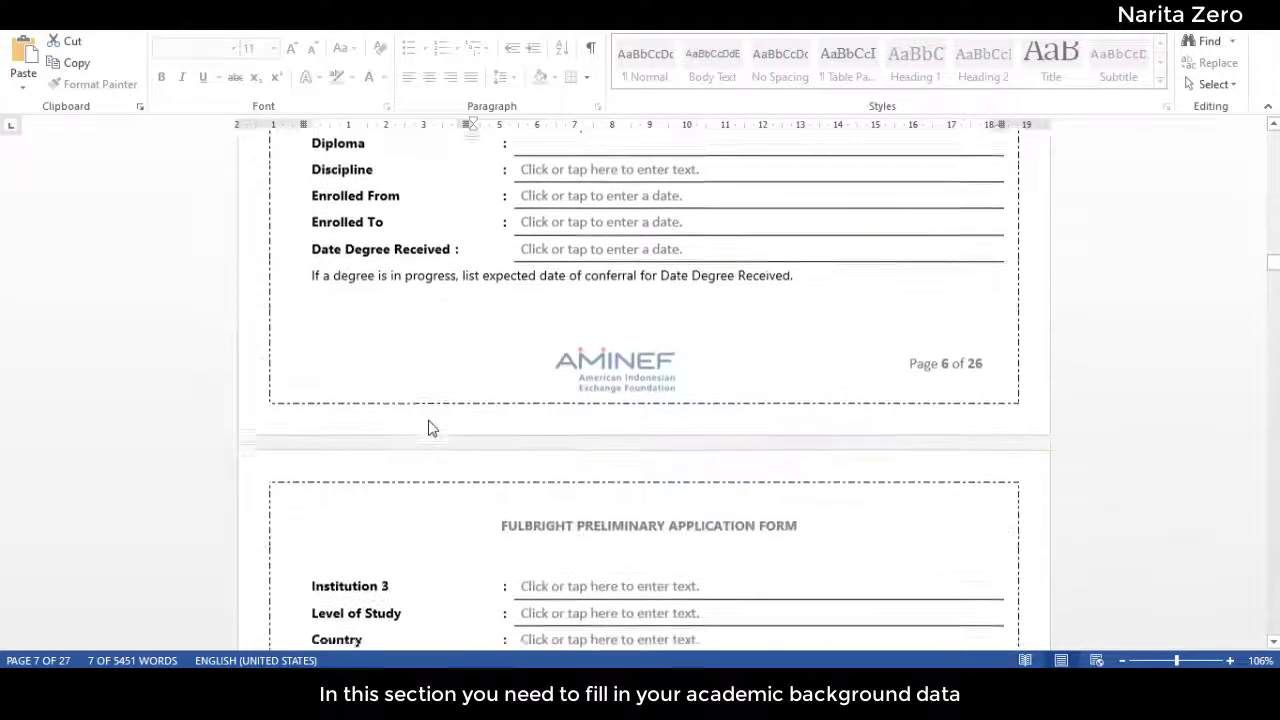
pyautogui.scroll(15, 430, 428)
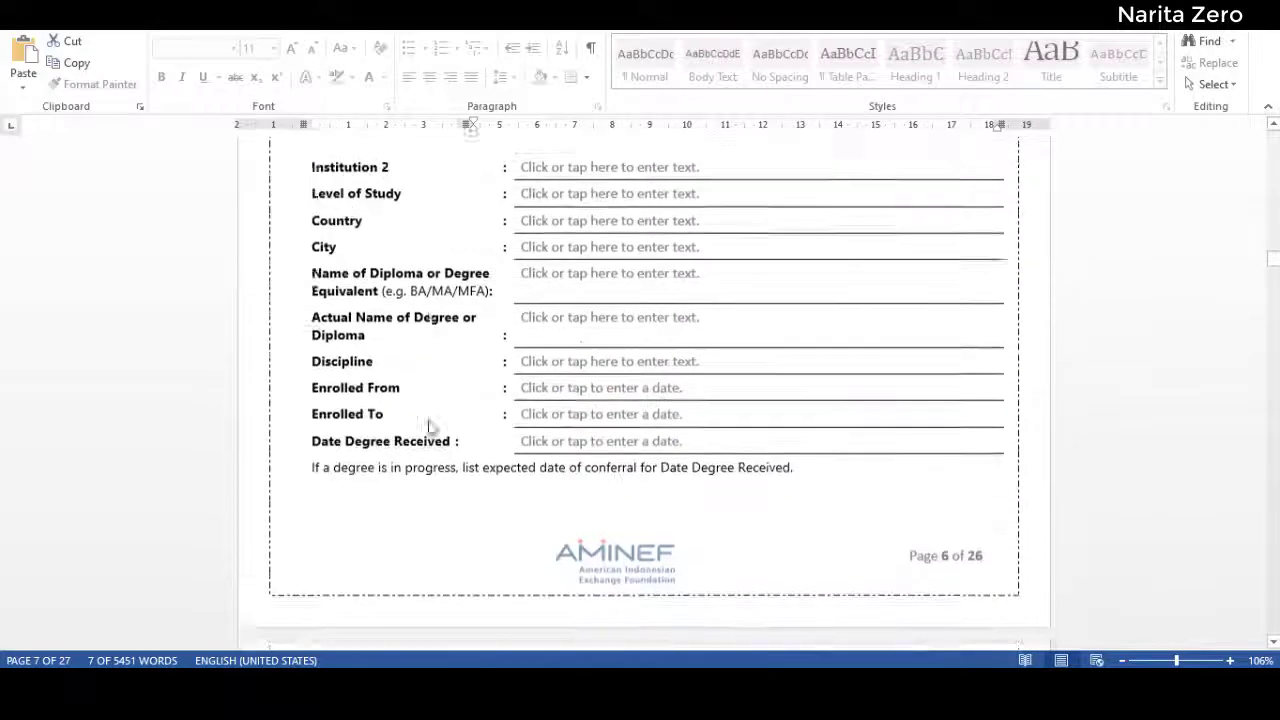
pyautogui.scroll(2, 430, 428)
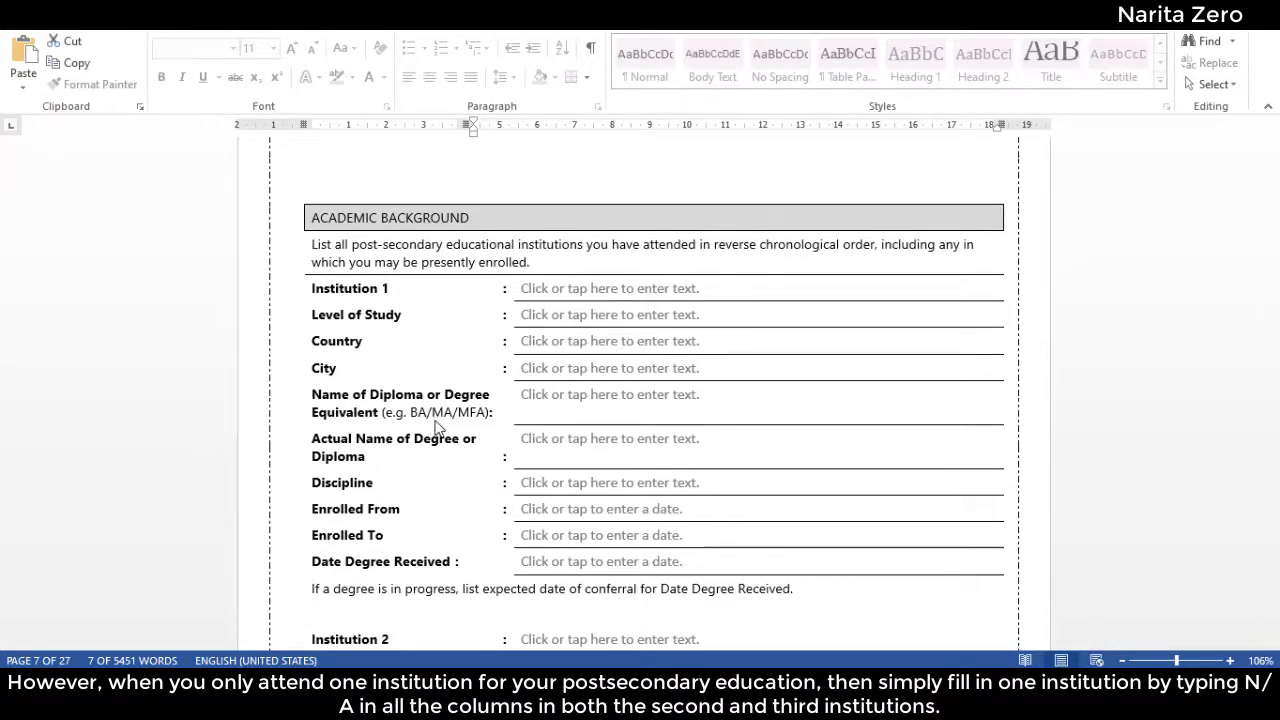
# Review the fields for Institutions 1, 2 and 3, from level of study and degree name to enrollment and degree dates.
pyautogui.scroll(-5, 436, 428)
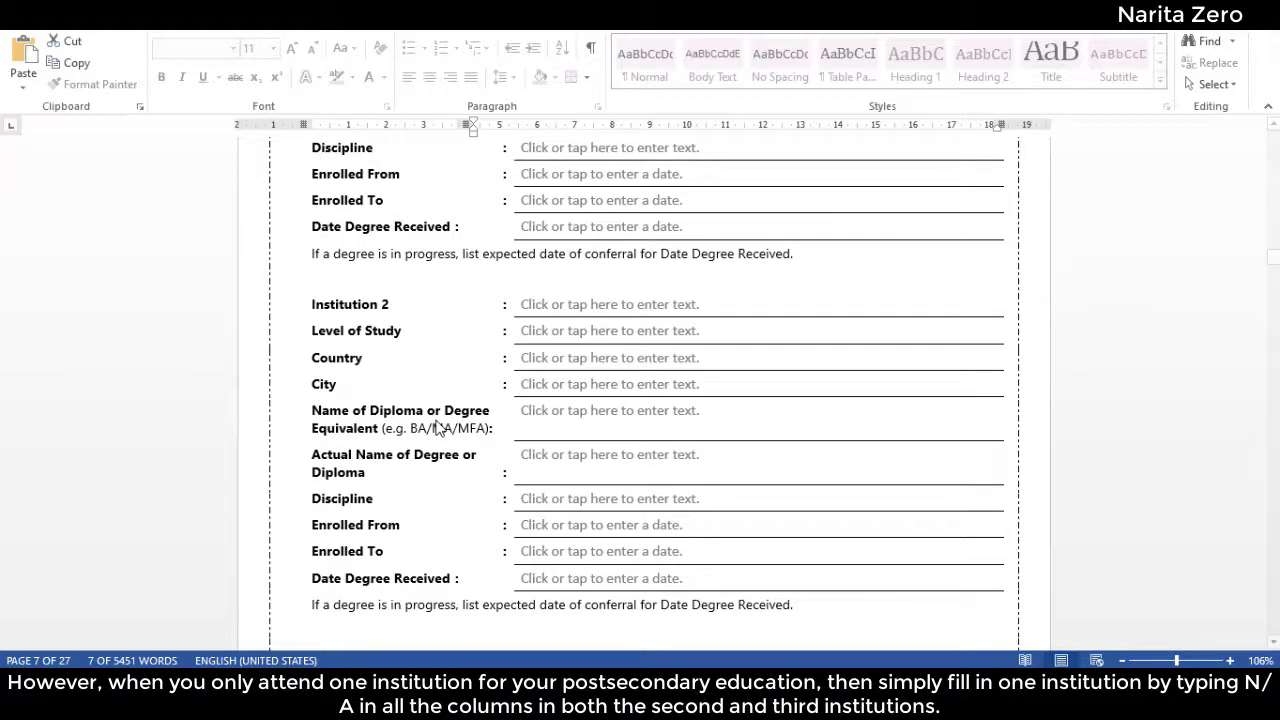
pyautogui.scroll(-2, 436, 428)
pyautogui.scroll(-6, 436, 428)
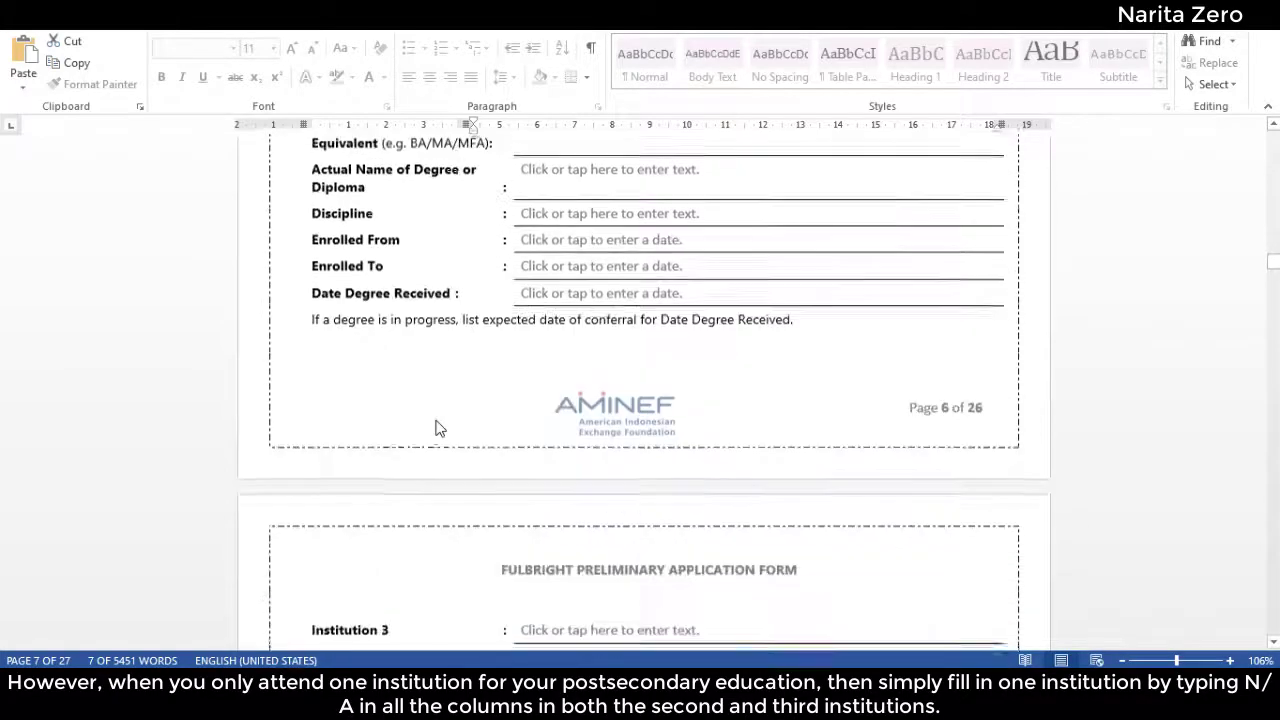
pyautogui.scroll(6, 436, 428)
pyautogui.scroll(5, 436, 428)
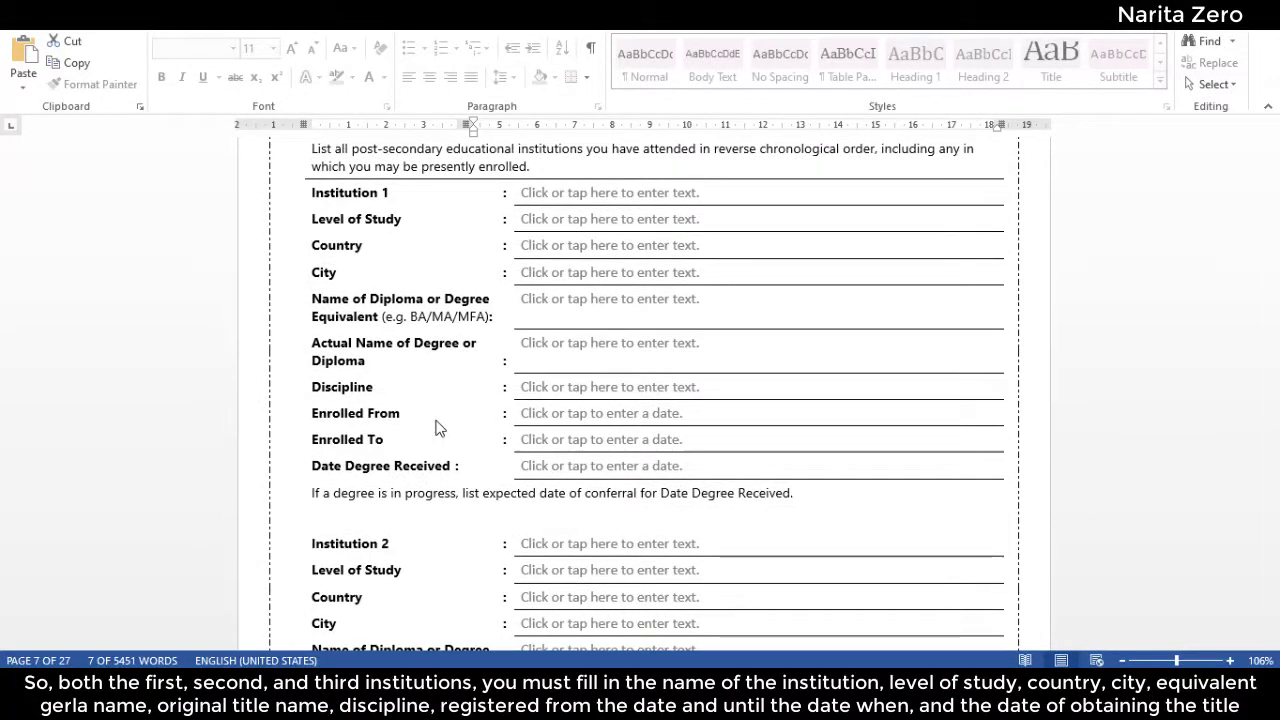
pyautogui.scroll(1, 436, 428)
pyautogui.scroll(-1, 434, 426)
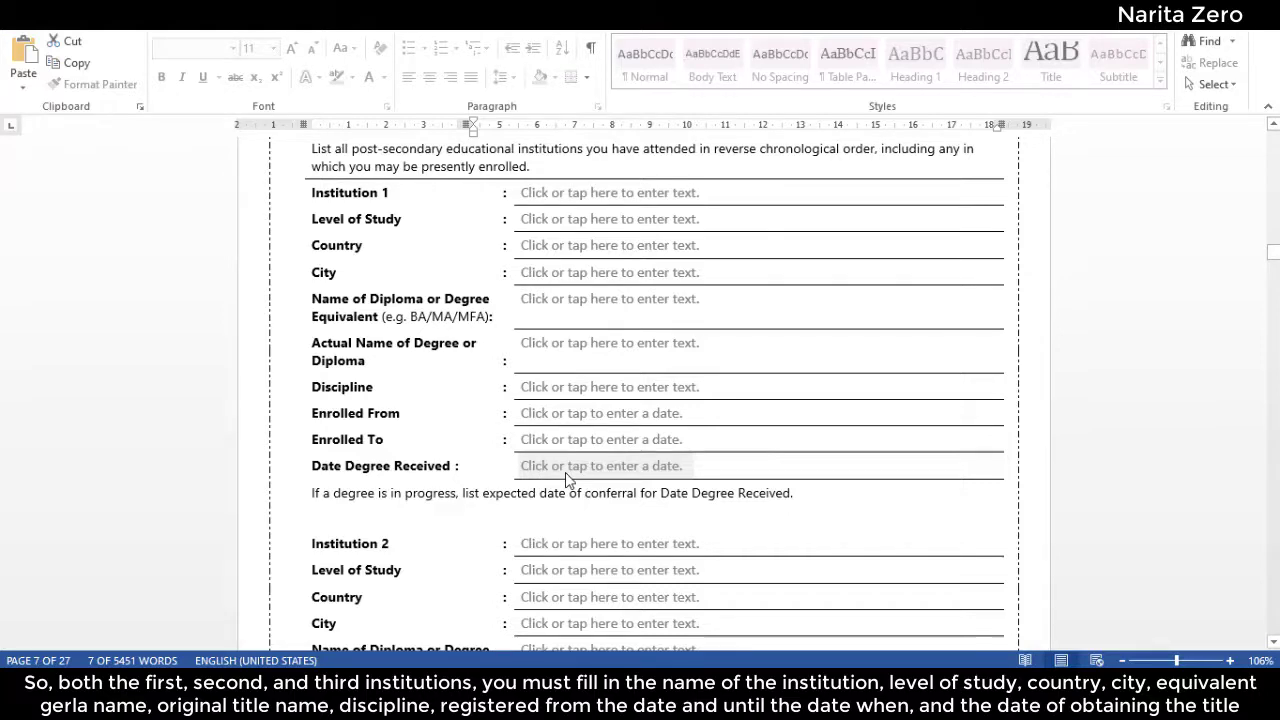
pyautogui.scroll(-4, 565, 475)
pyautogui.scroll(-8, 565, 478)
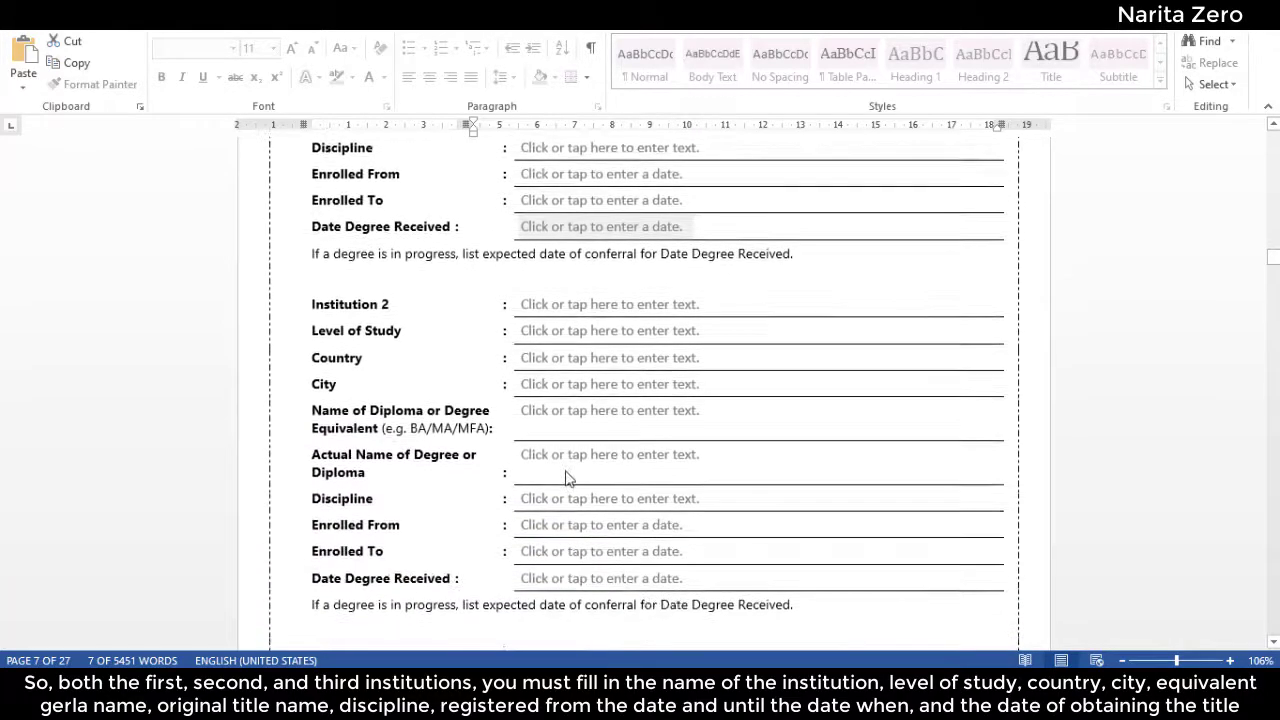
pyautogui.scroll(-13, 566, 478)
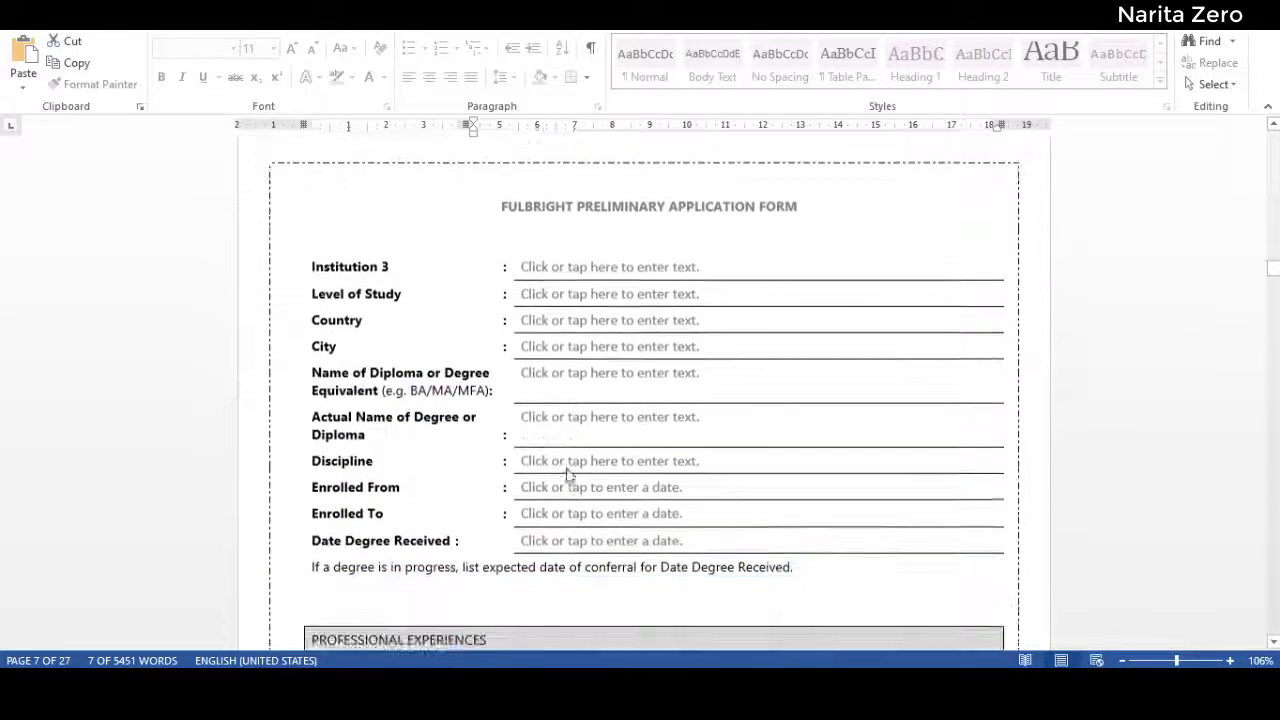
# Look over the Professional Experiences section across Work 1, Work 2 and Work 3, and return to Work 1.
pyautogui.scroll(-2, 566, 469)
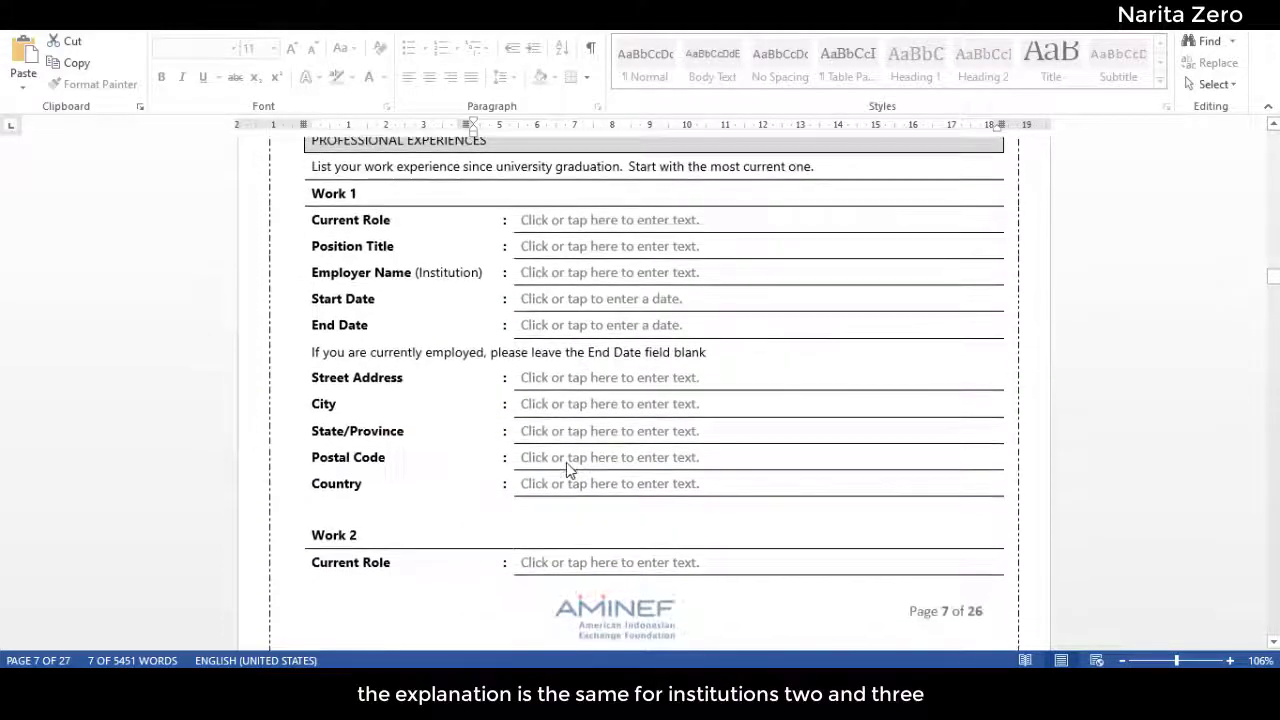
pyautogui.scroll(1, 566, 462)
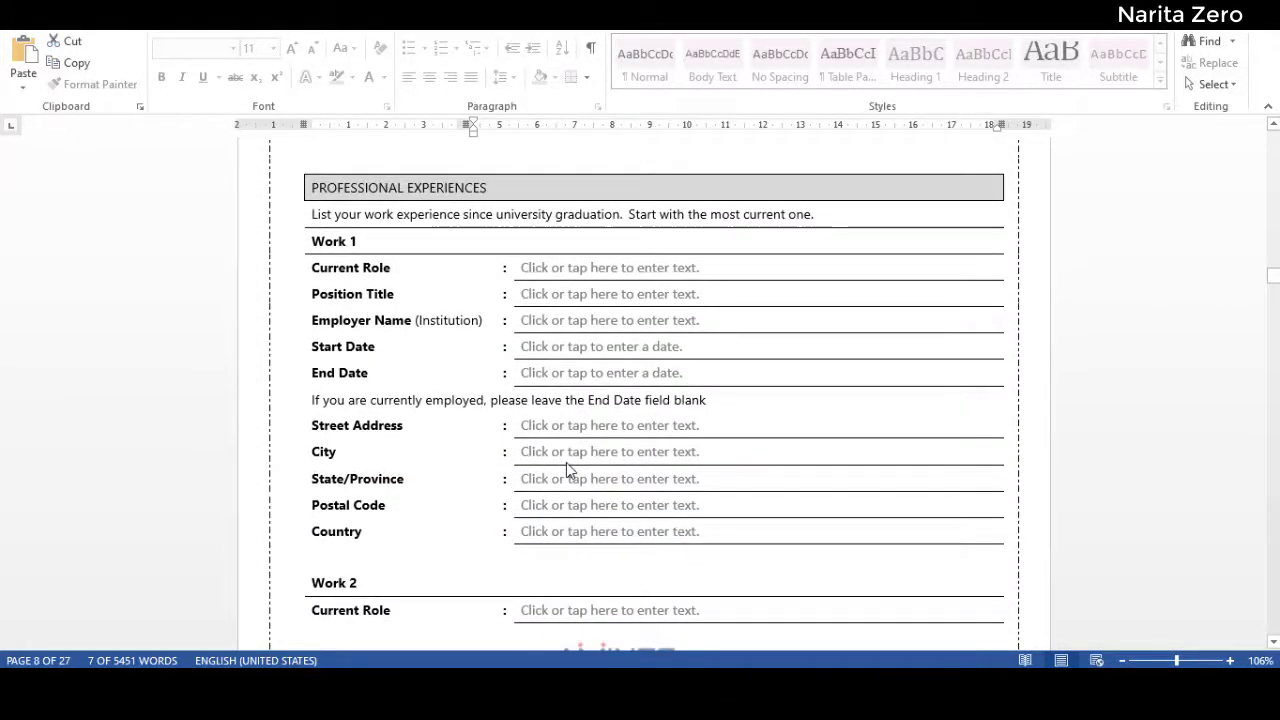
pyautogui.scroll(-2, 566, 462)
pyautogui.scroll(-8, 569, 470)
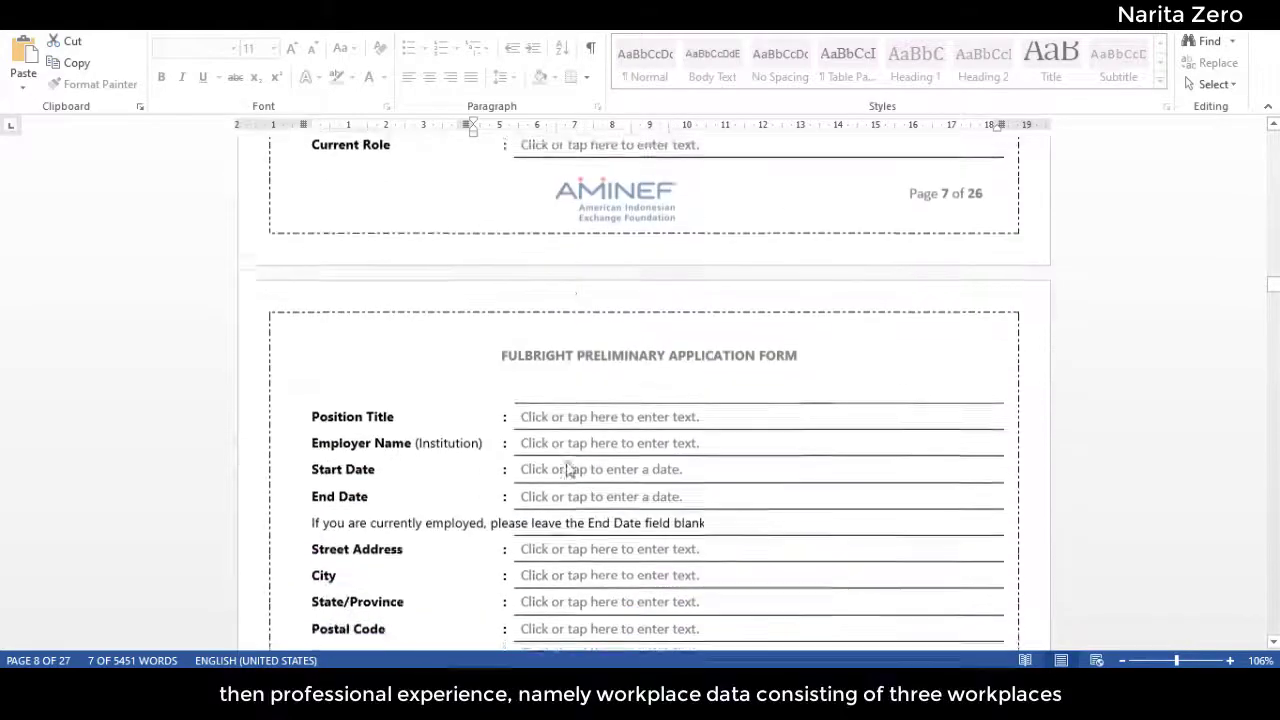
pyautogui.scroll(-3, 566, 469)
pyautogui.scroll(-3, 566, 469)
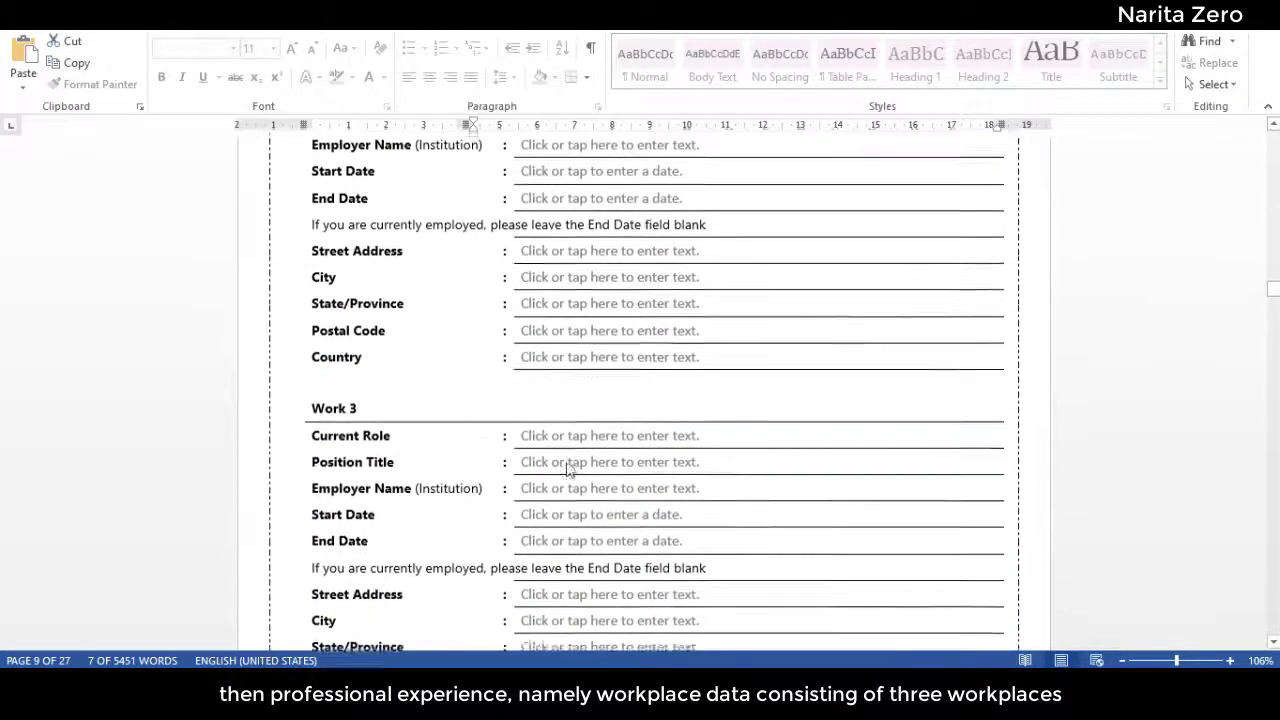
pyautogui.scroll(-3, 566, 468)
pyautogui.scroll(15, 566, 468)
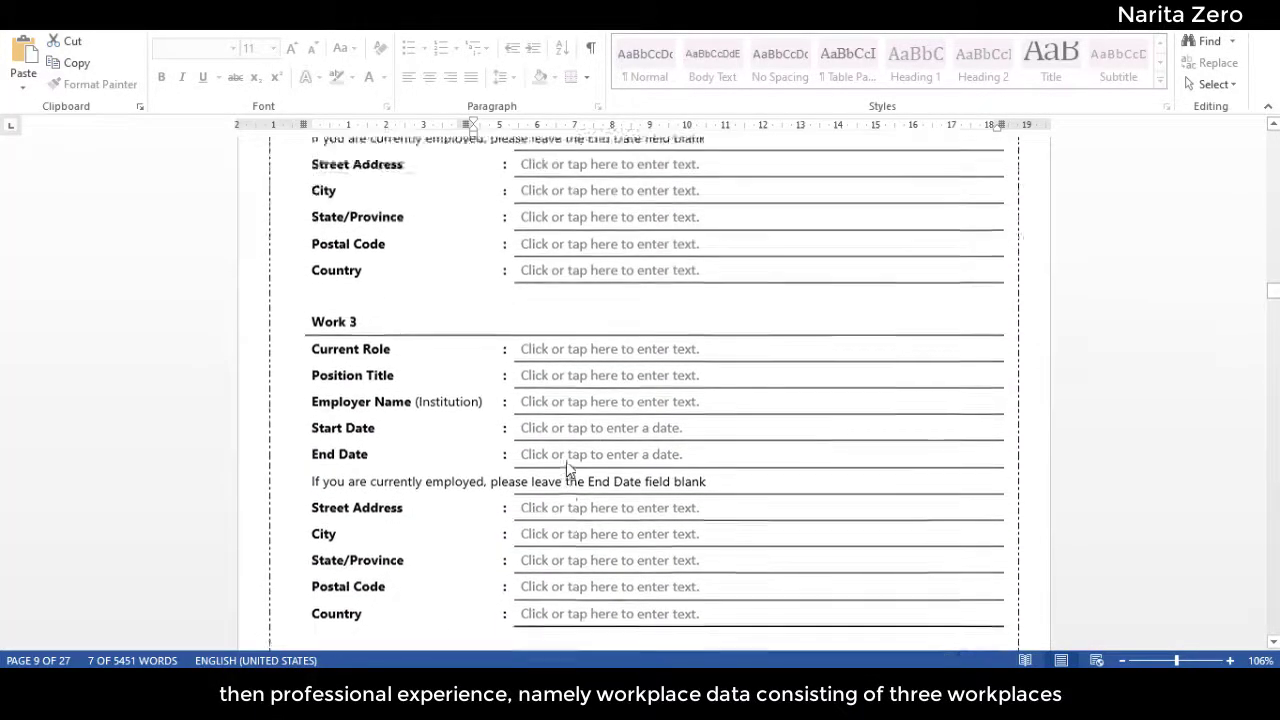
pyautogui.scroll(6, 566, 467)
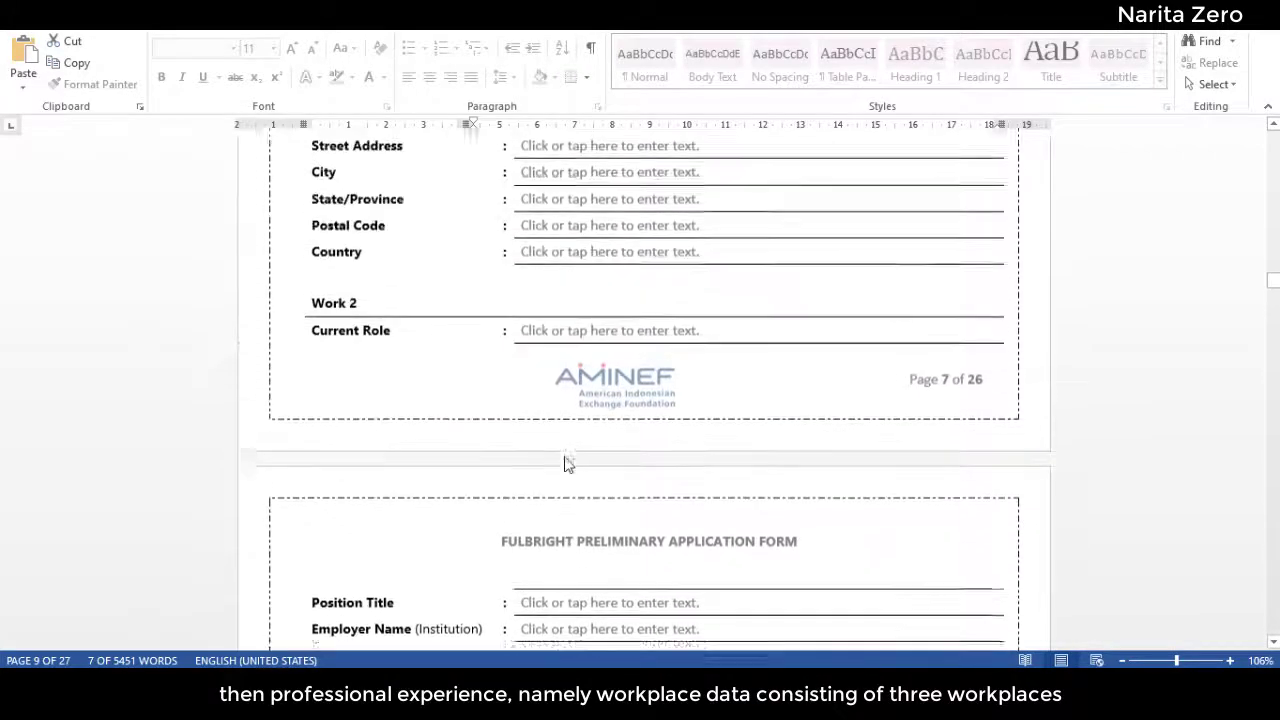
pyautogui.scroll(1, 566, 463)
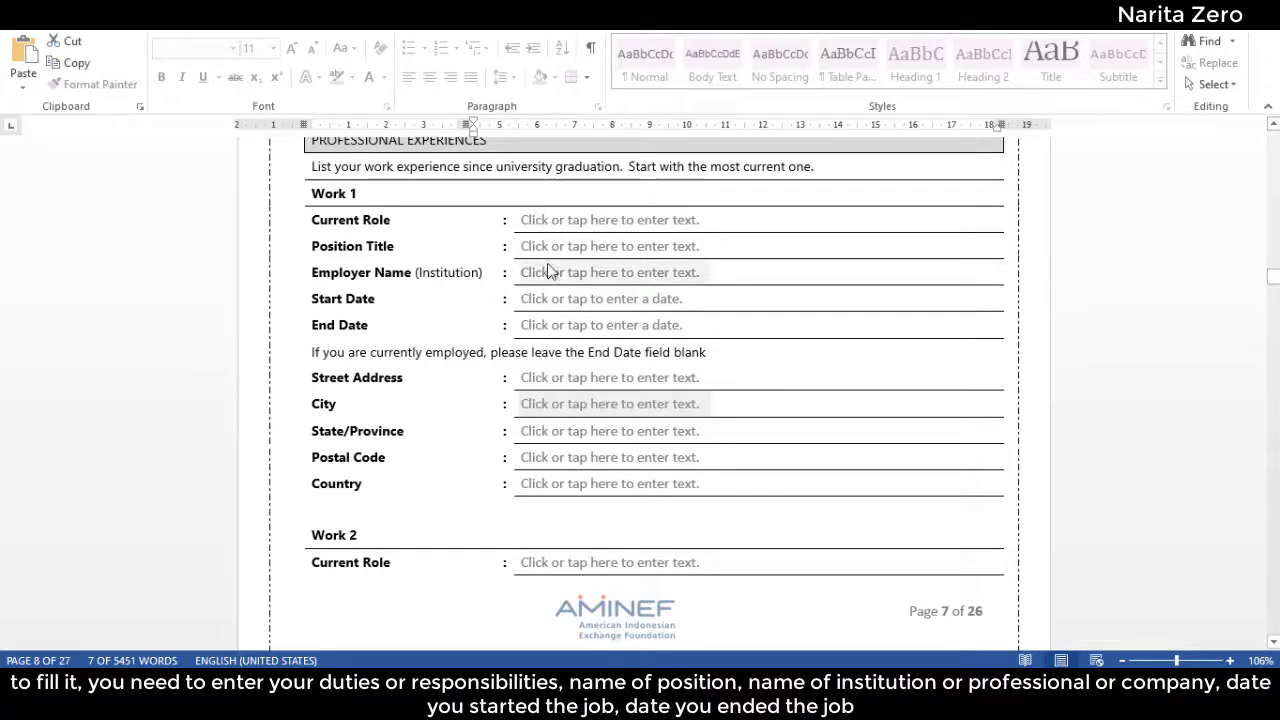
# Check the Current Role, Position Title, Employer Name and Start Date fields of Work 1 without filling them in.
pyautogui.click(532, 220)
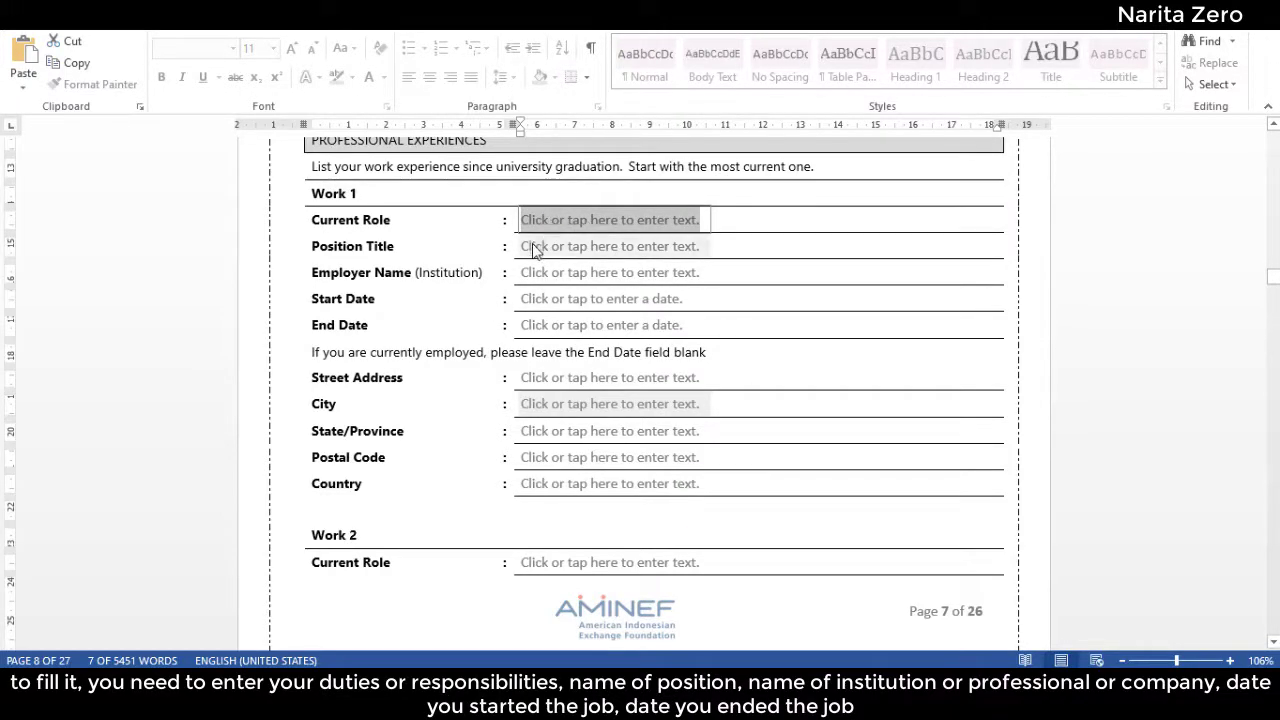
pyautogui.click(533, 247)
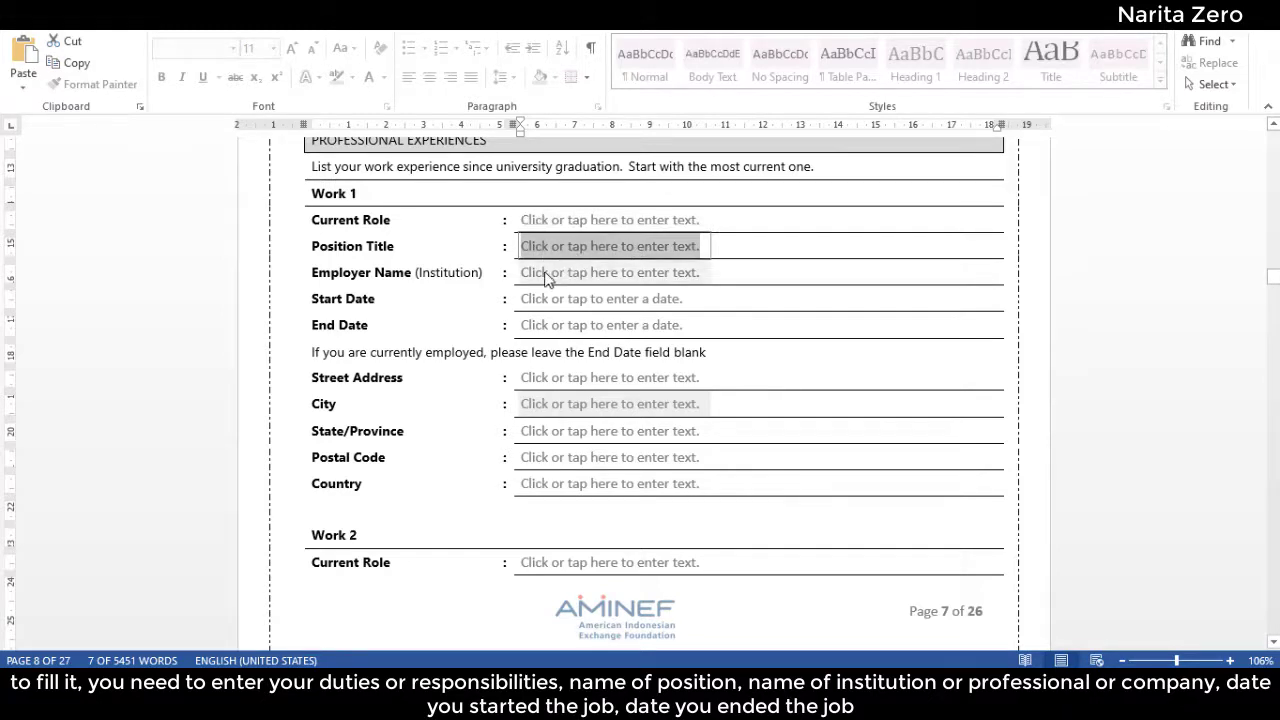
pyautogui.click(545, 272)
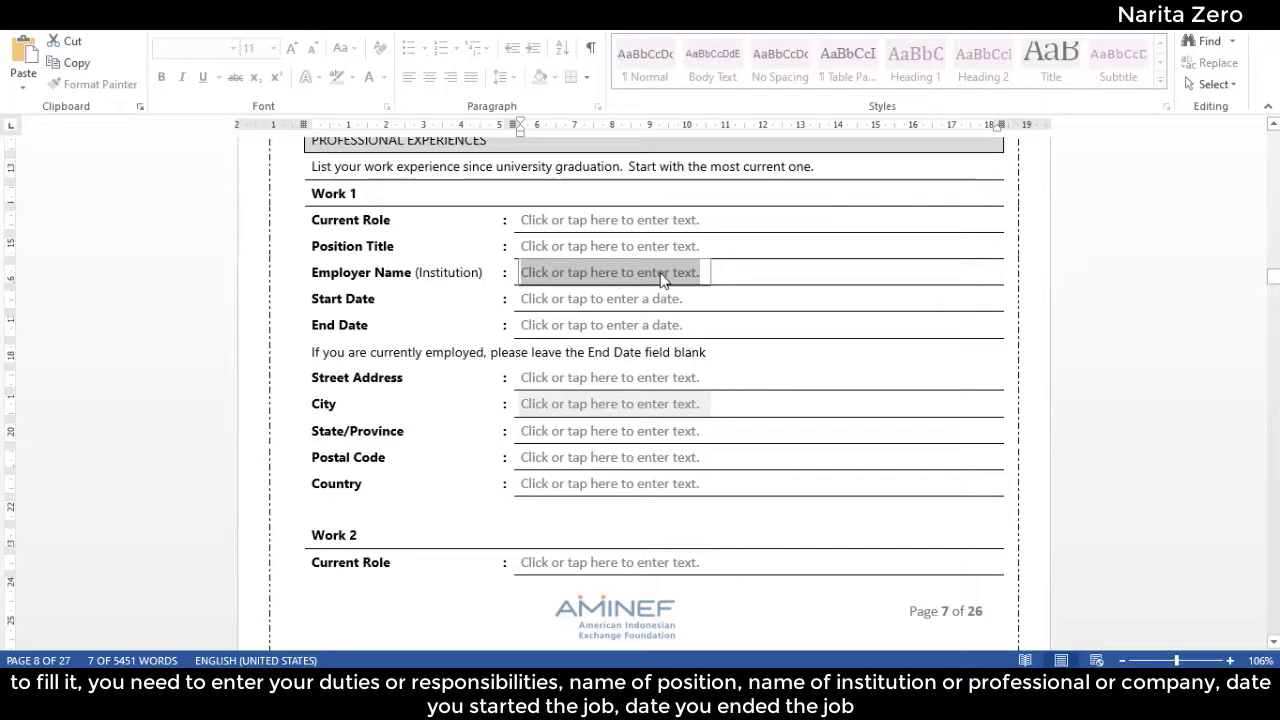
pyautogui.click(540, 299)
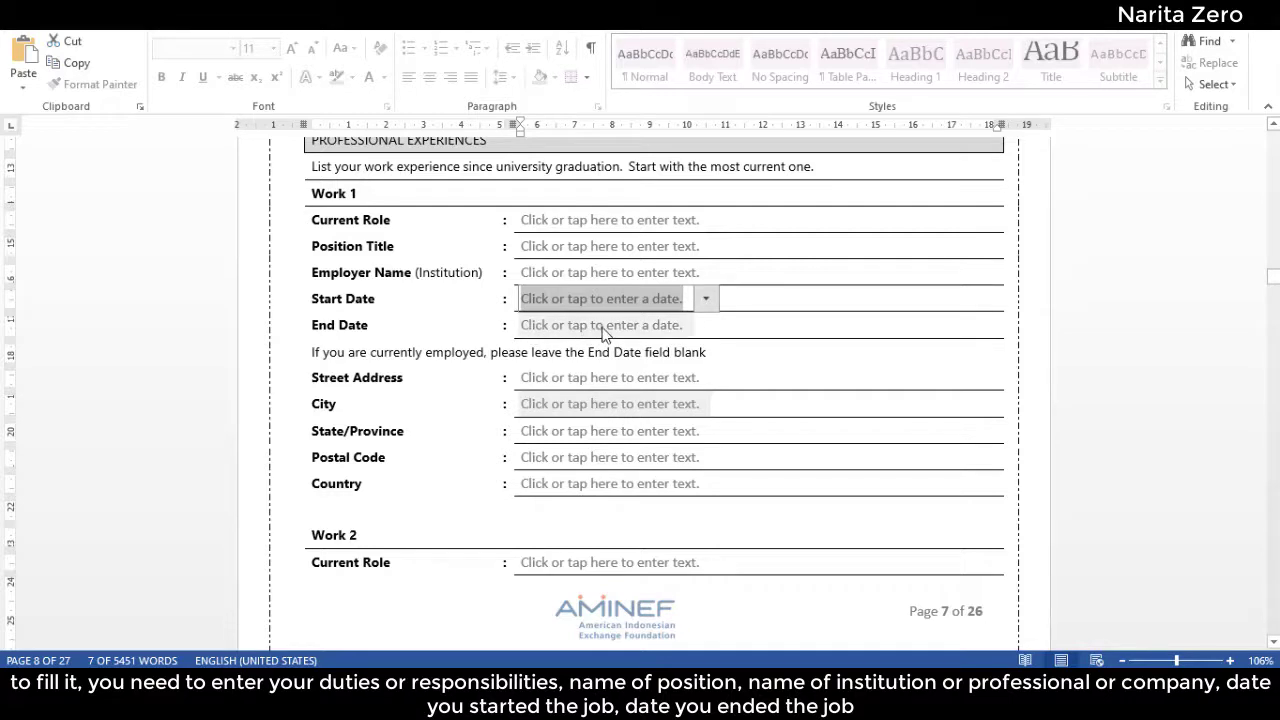
# Inspect the date picker of the Work 1 End Date field and close it without choosing a date.
pyautogui.click(546, 334)
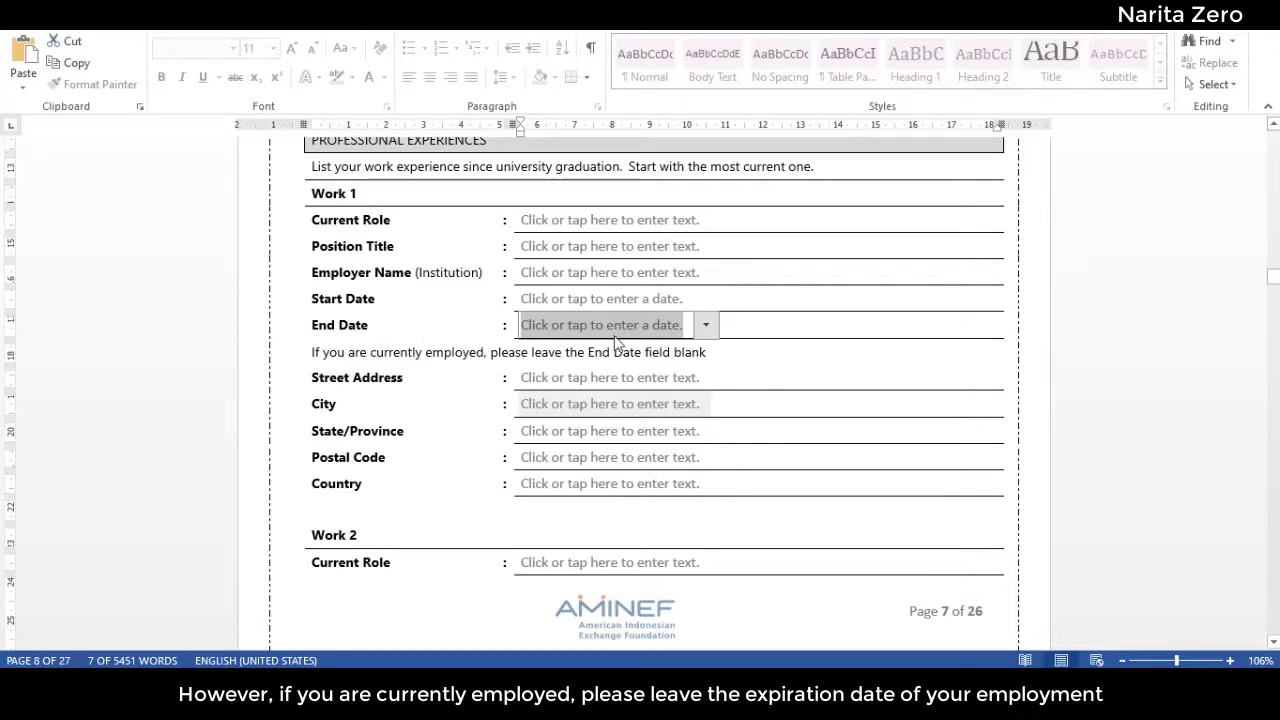
pyautogui.click(705, 325)
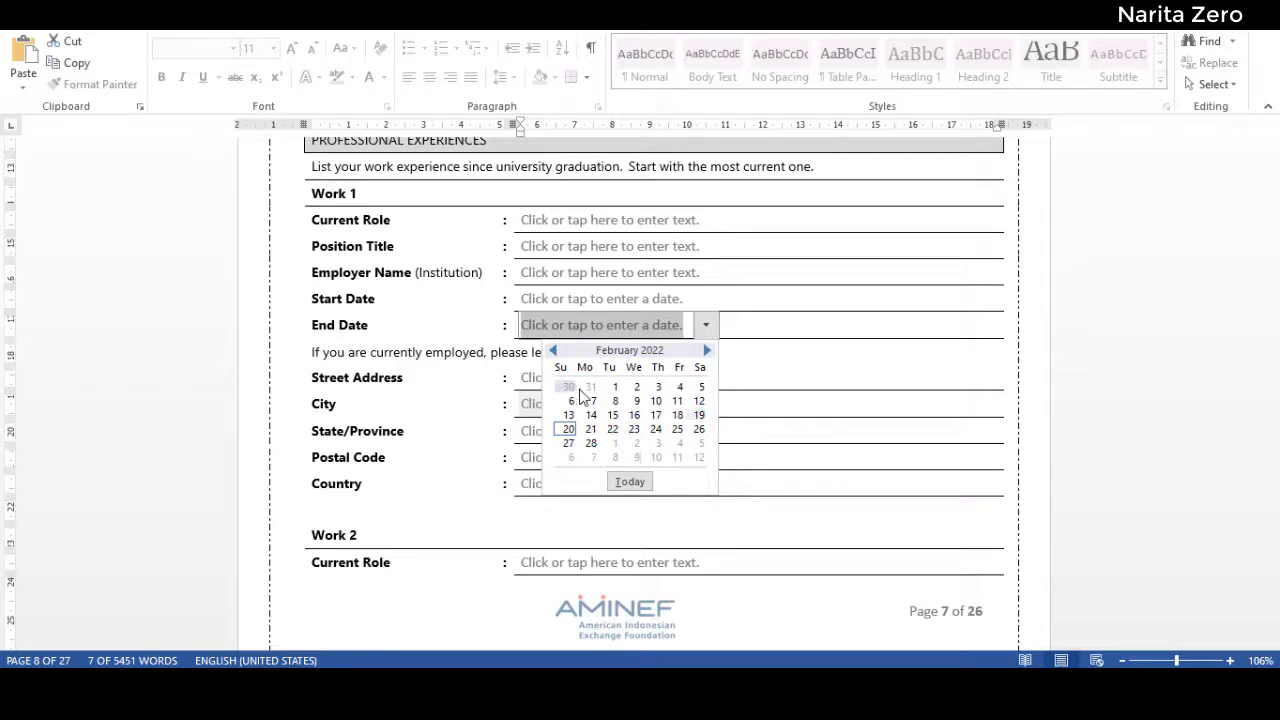
pyautogui.click(558, 328)
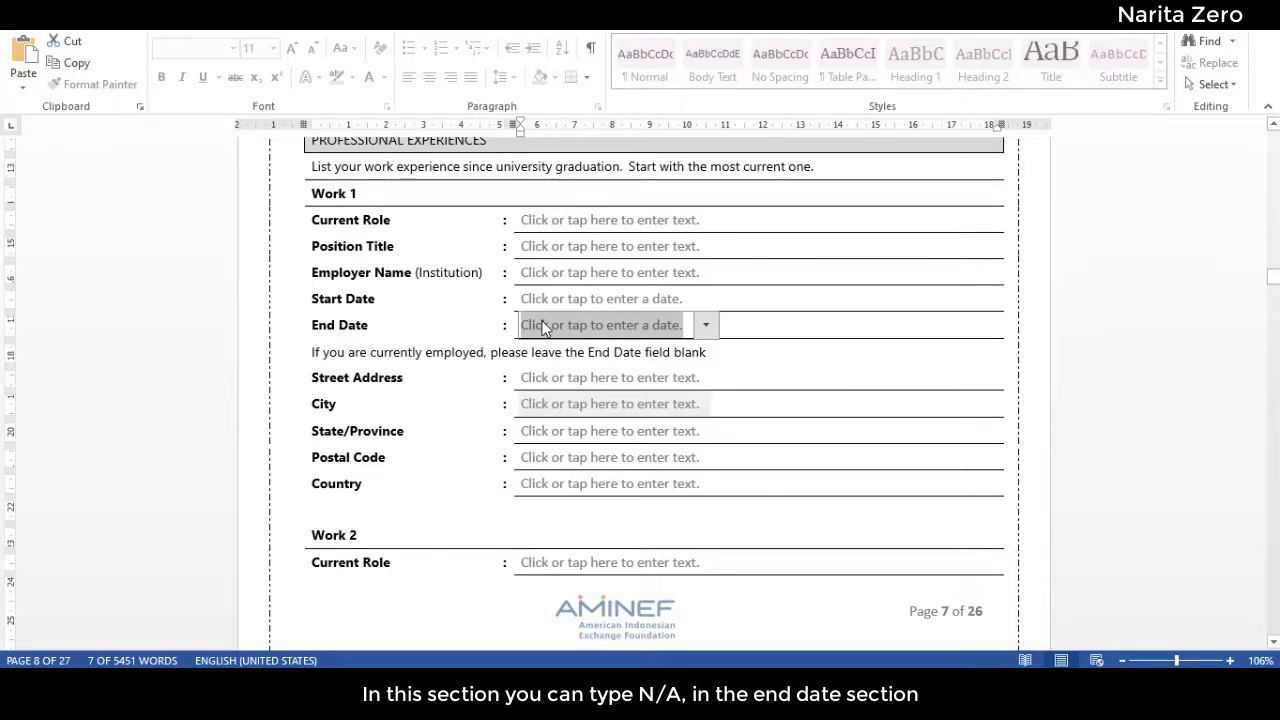
# Examine the Work 1 address fields, from street address to country, and the matching fields in Work 2 and Work 3.
pyautogui.scroll(-1, 543, 325)
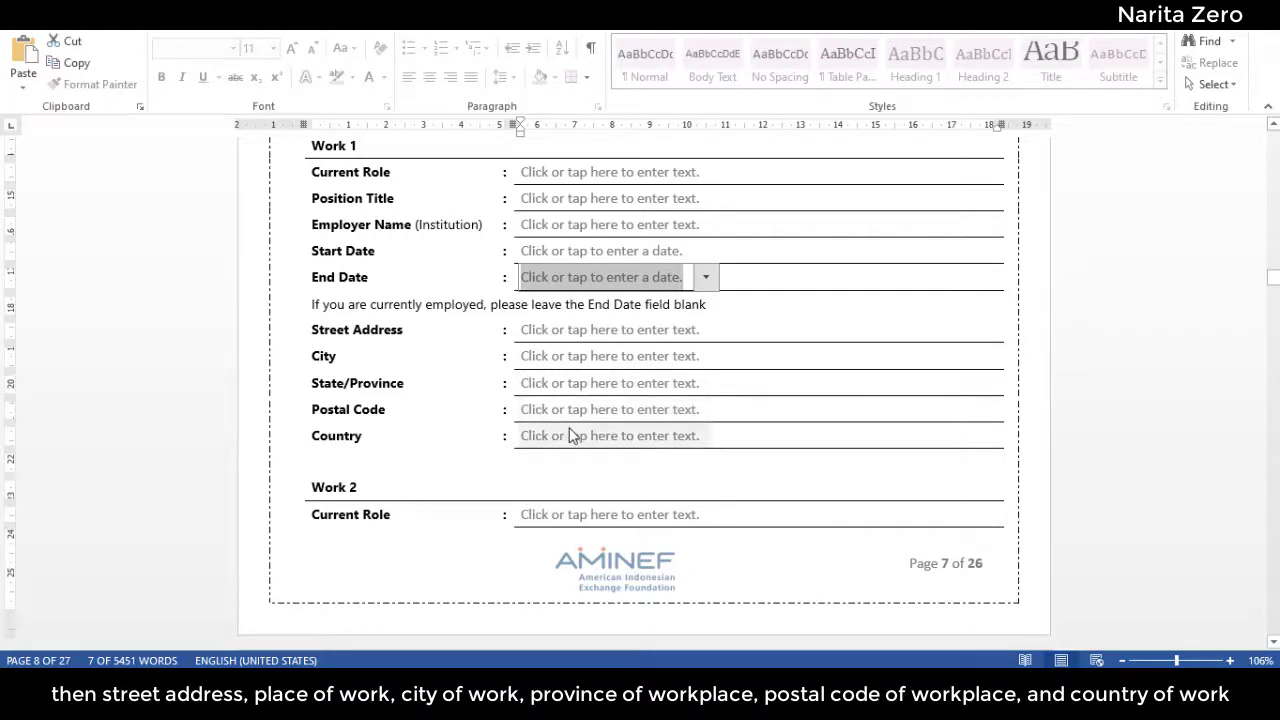
pyautogui.scroll(-2, 570, 430)
pyautogui.scroll(2, 570, 420)
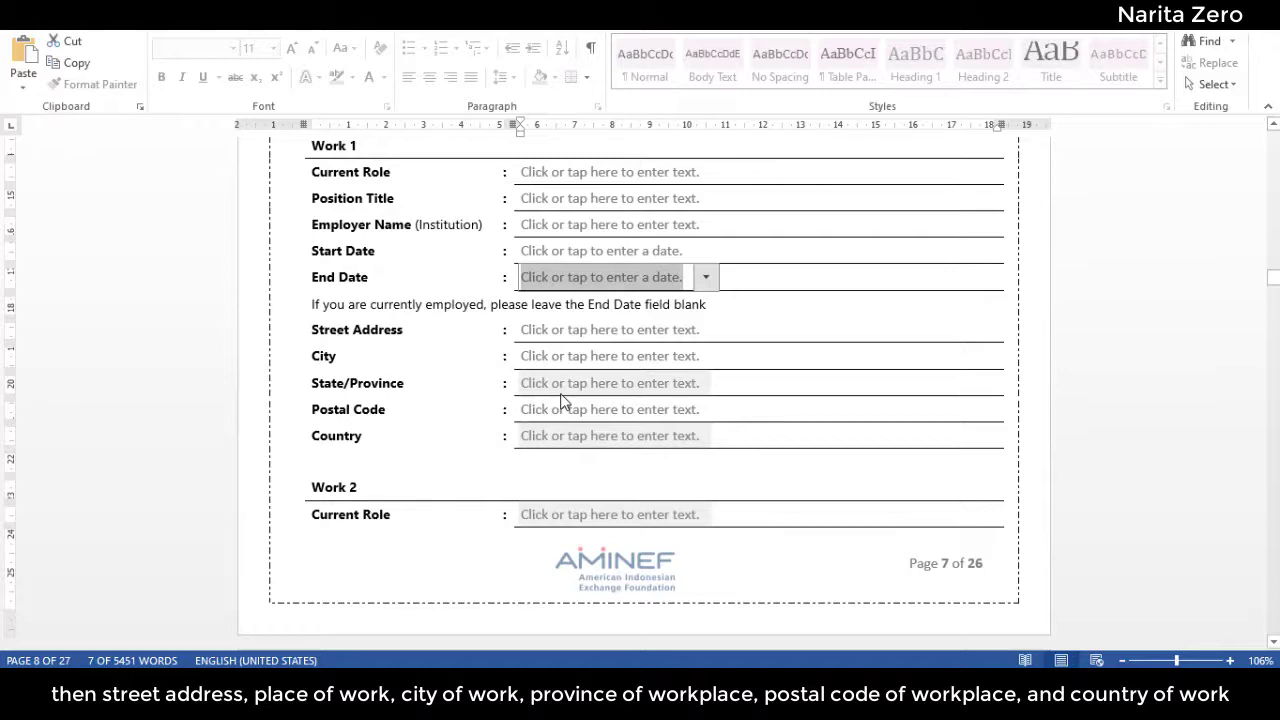
pyautogui.scroll(-7, 563, 400)
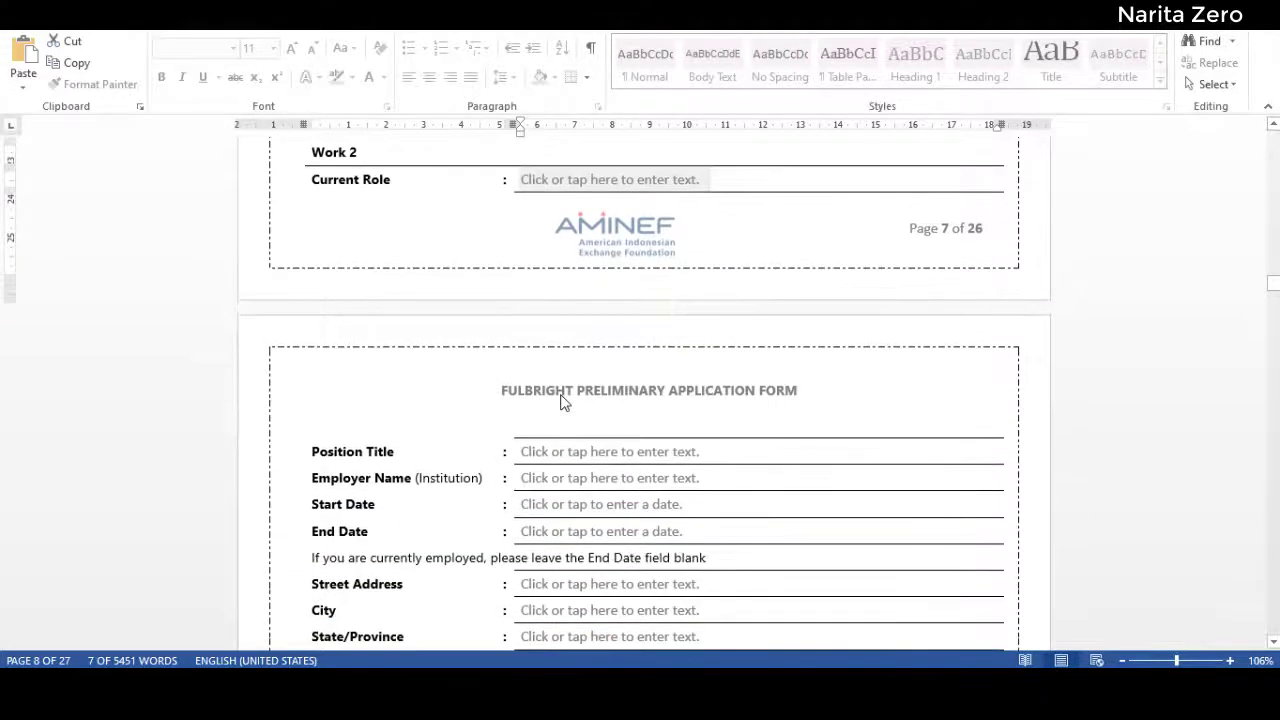
pyautogui.scroll(-15, 563, 402)
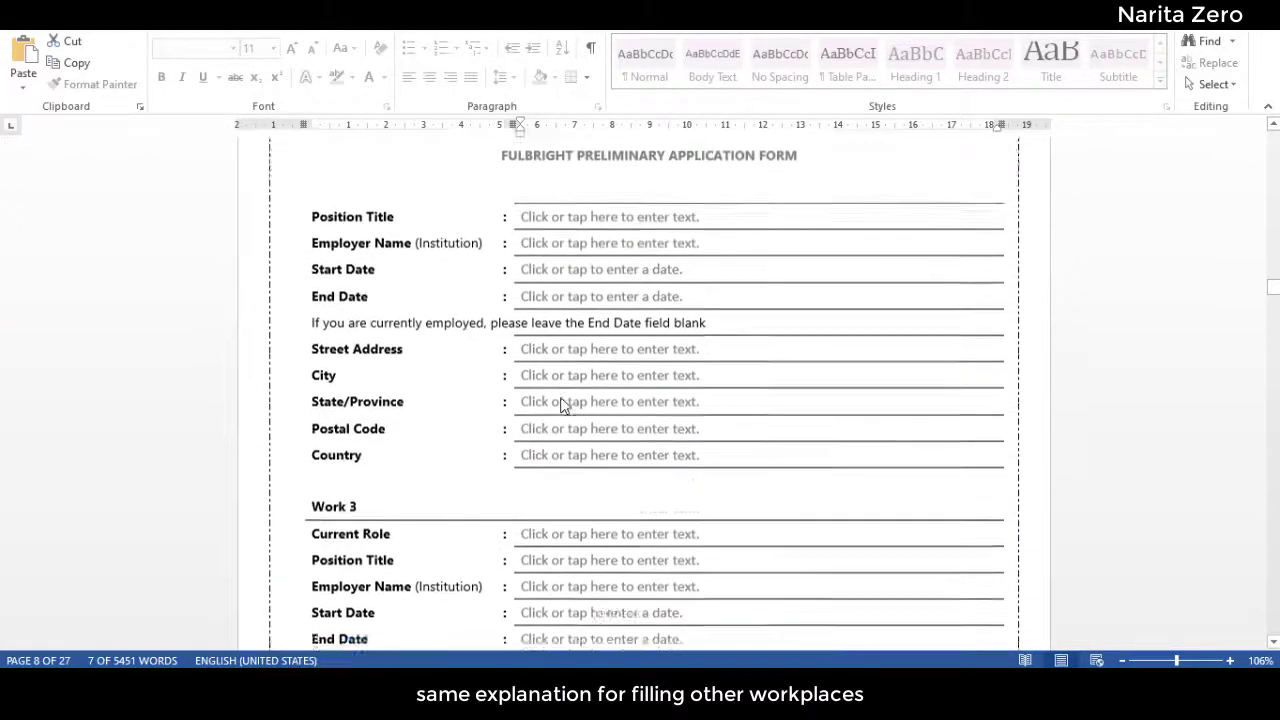
# Read the Scholarship and Fellowship instructions under Awards and Recognitions, and look over the three numbered entries and the previous Fulbright grant question.
pyautogui.scroll(-4, 563, 407)
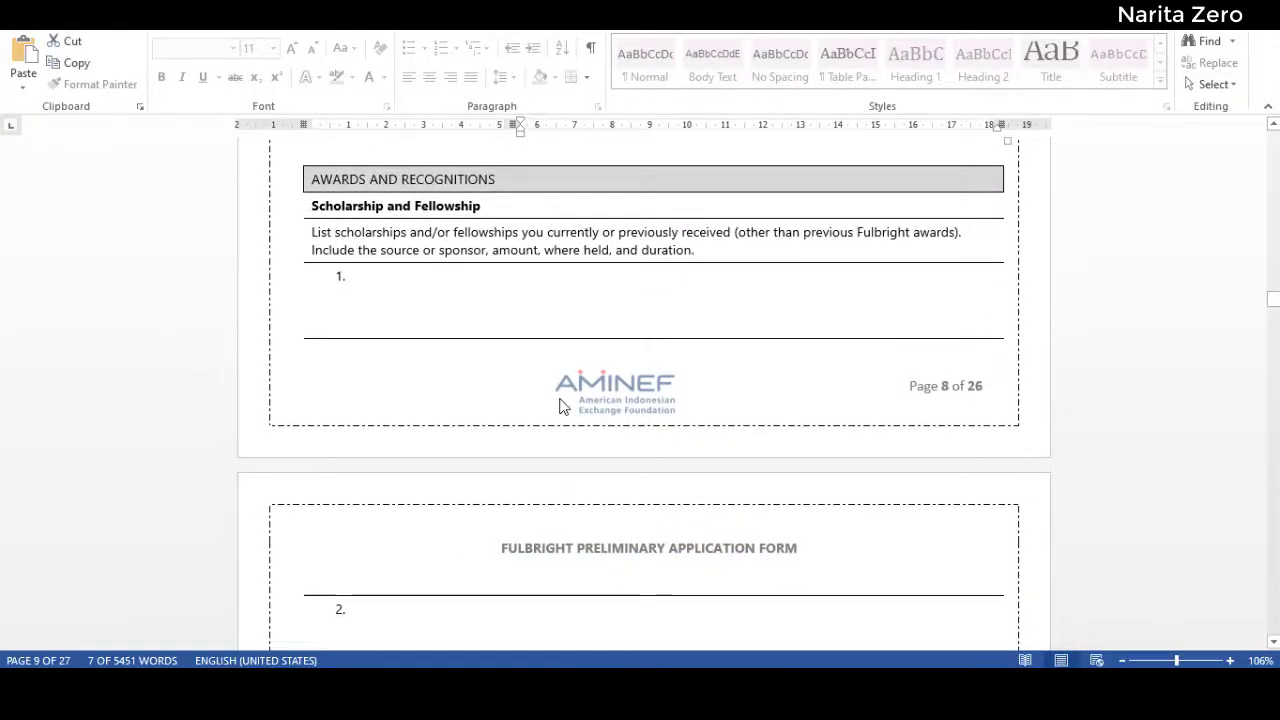
pyautogui.scroll(-1, 517, 378)
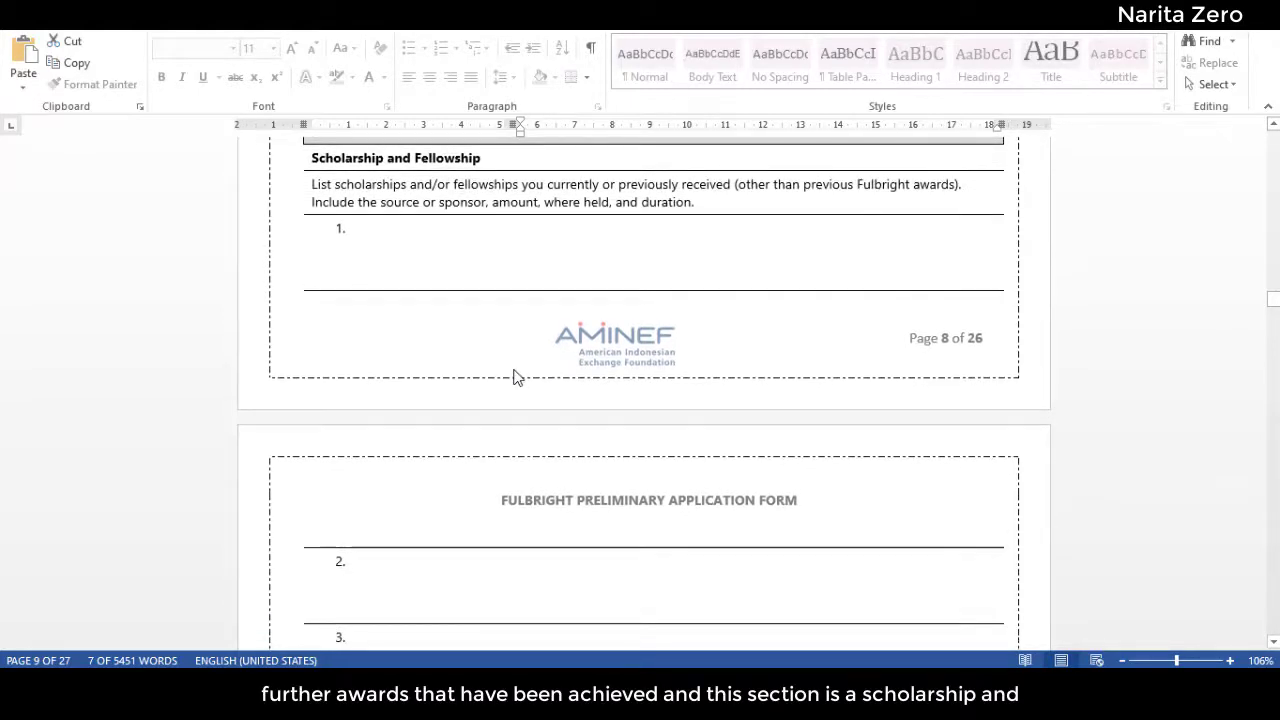
pyautogui.scroll(-3, 517, 378)
pyautogui.scroll(3, 517, 378)
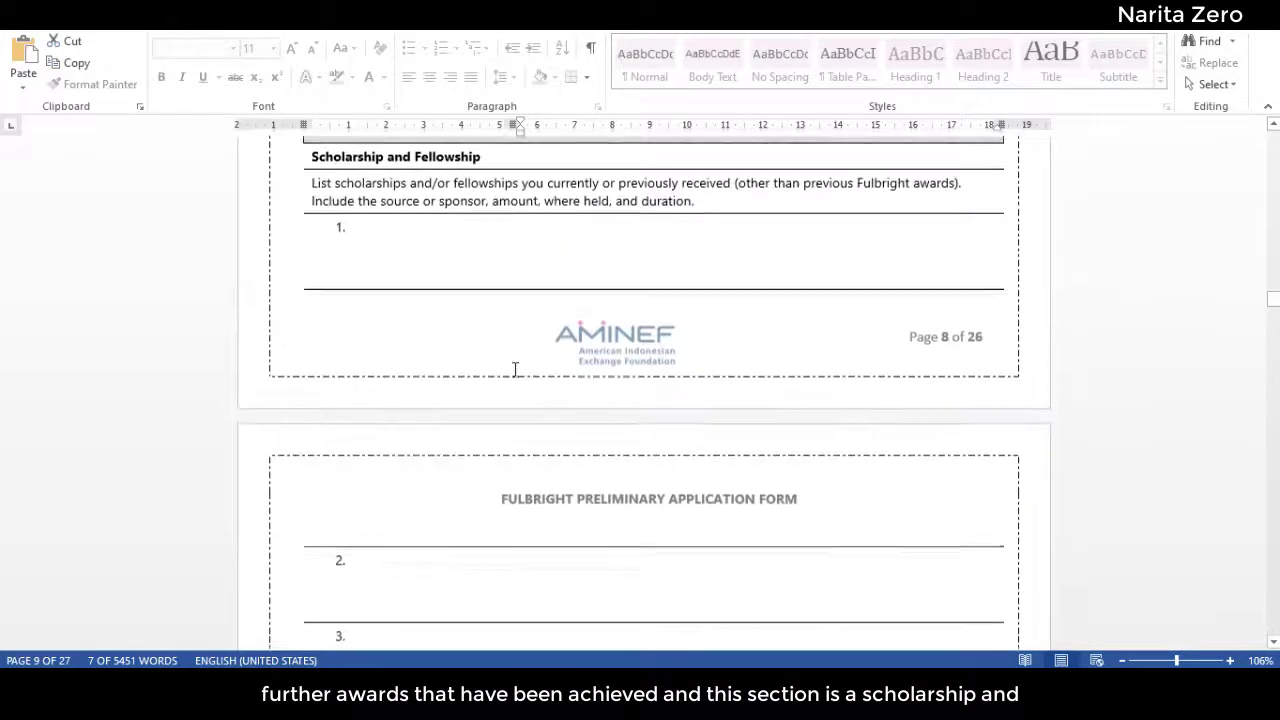
pyautogui.scroll(3, 517, 378)
pyautogui.scroll(-3, 517, 378)
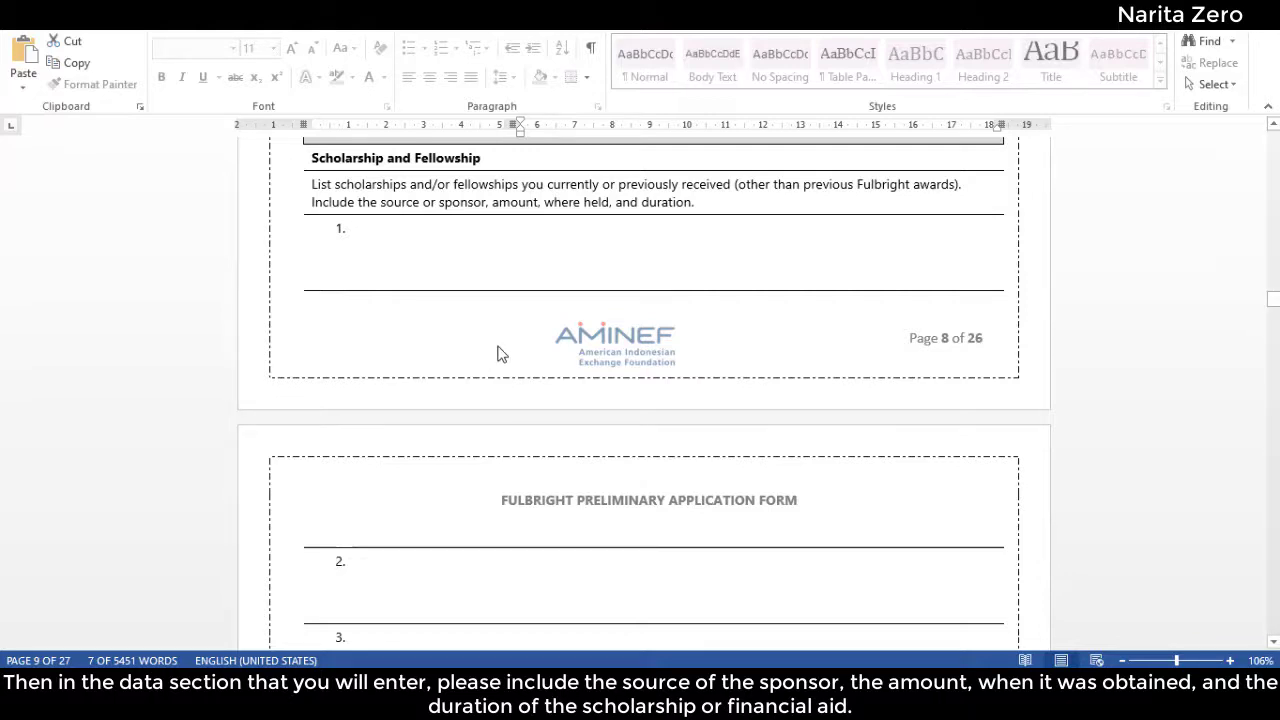
pyautogui.scroll(-5, 500, 354)
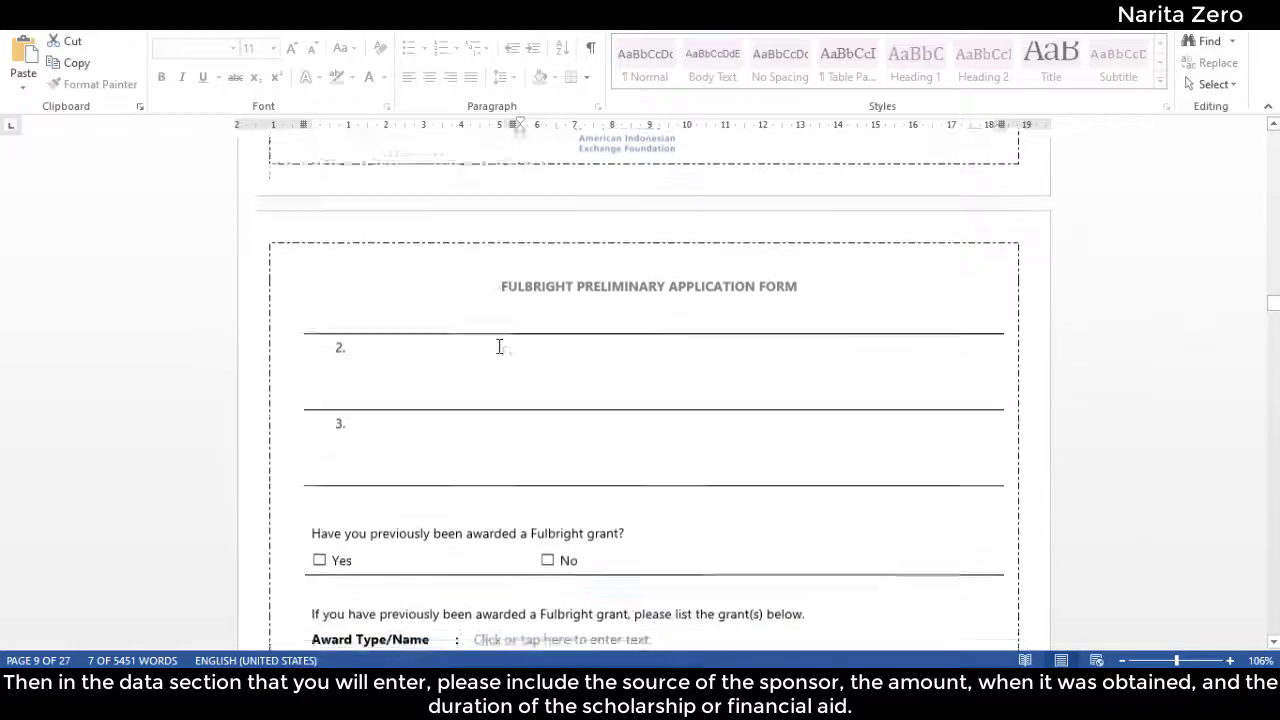
# Review the previous Fulbright grant question with its Award Type/Name and Previous Grant Year fields, and the Academic Honors and Prizes entries.
pyautogui.scroll(-2, 500, 348)
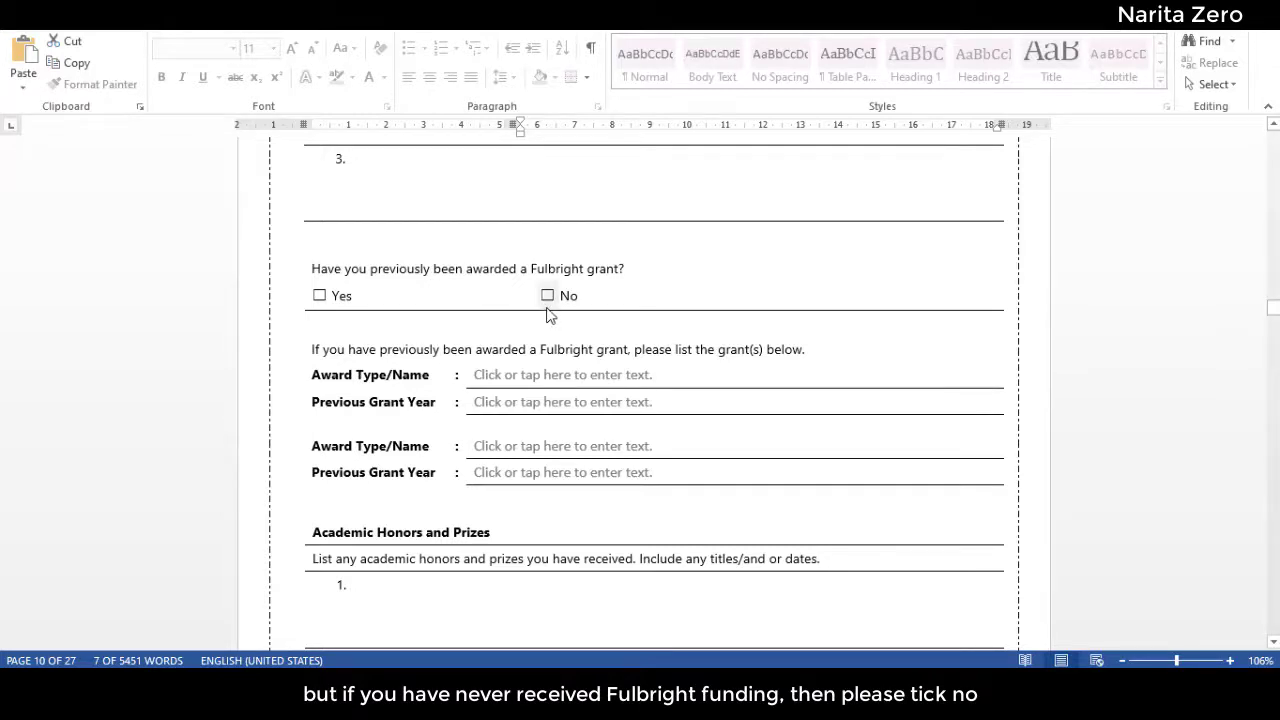
pyautogui.scroll(-3, 560, 360)
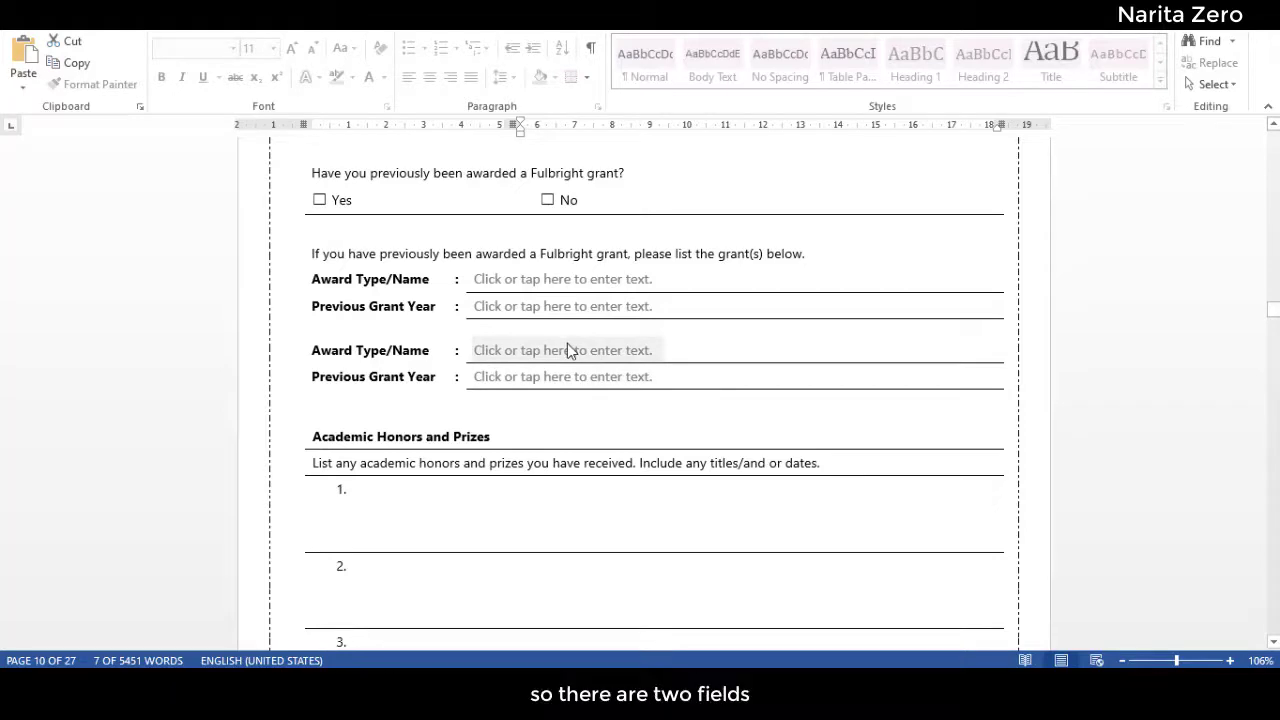
pyautogui.scroll(-5, 567, 343)
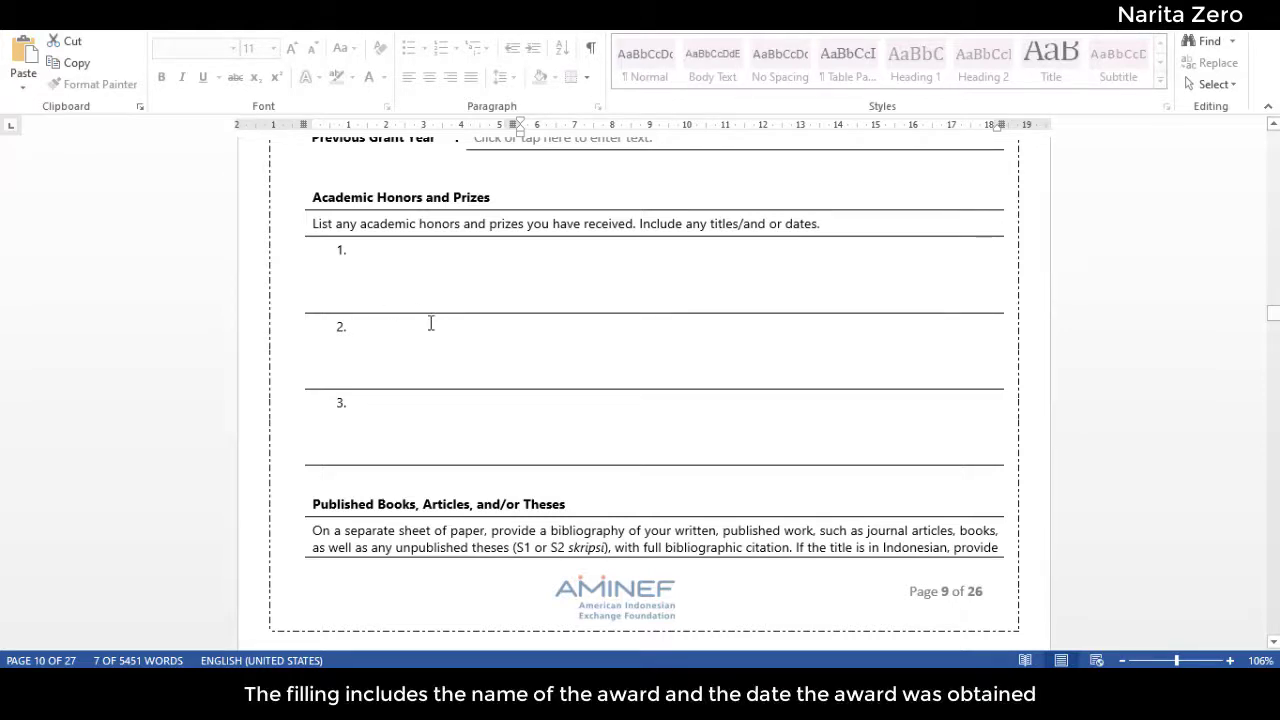
# Read the Published Books, Articles, and/or Theses instructions on the bibliography and academic writing sample, and check the numbered entry lines.
pyautogui.scroll(-6, 431, 323)
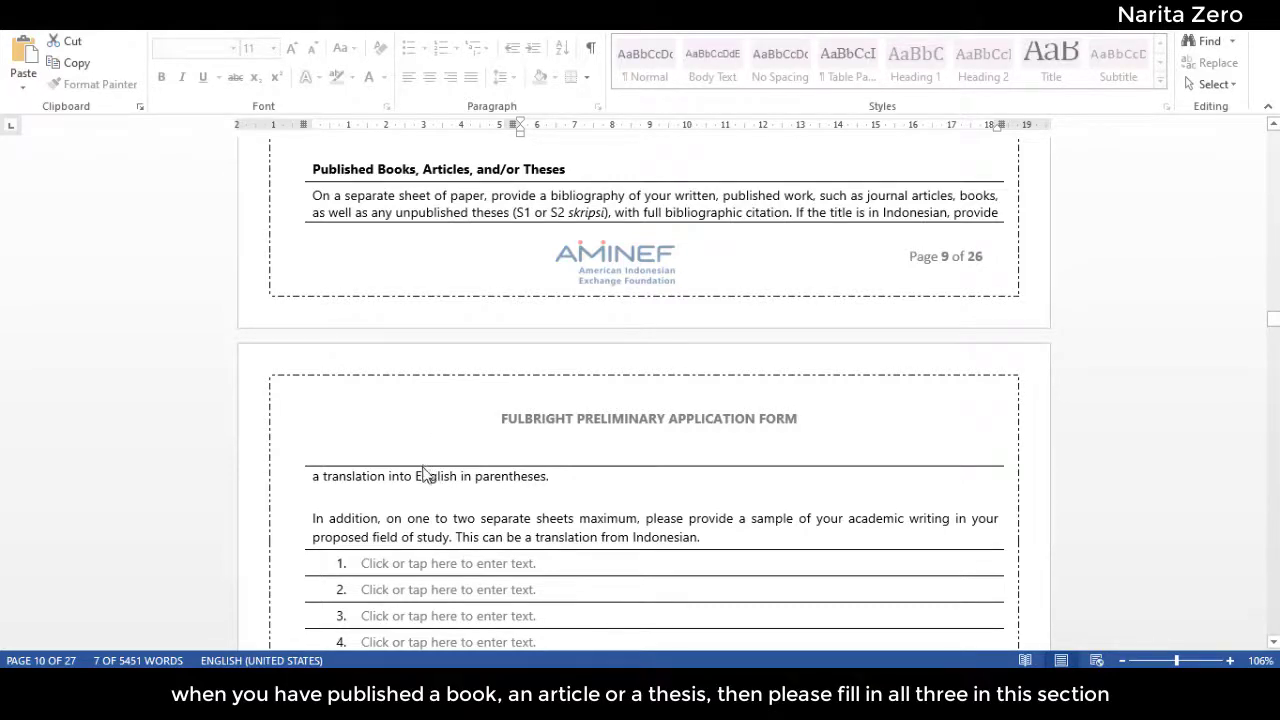
pyautogui.scroll(-1, 428, 478)
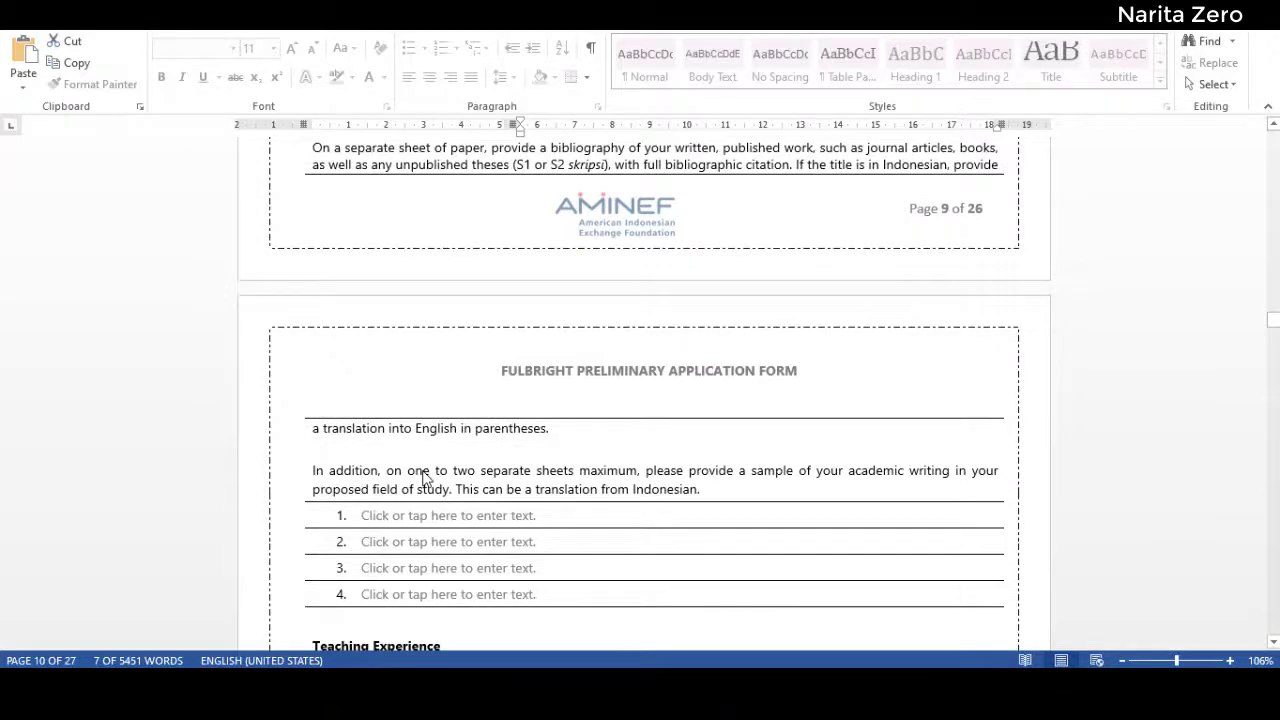
pyautogui.scroll(1, 424, 478)
pyautogui.scroll(-1, 424, 478)
pyautogui.scroll(1, 424, 478)
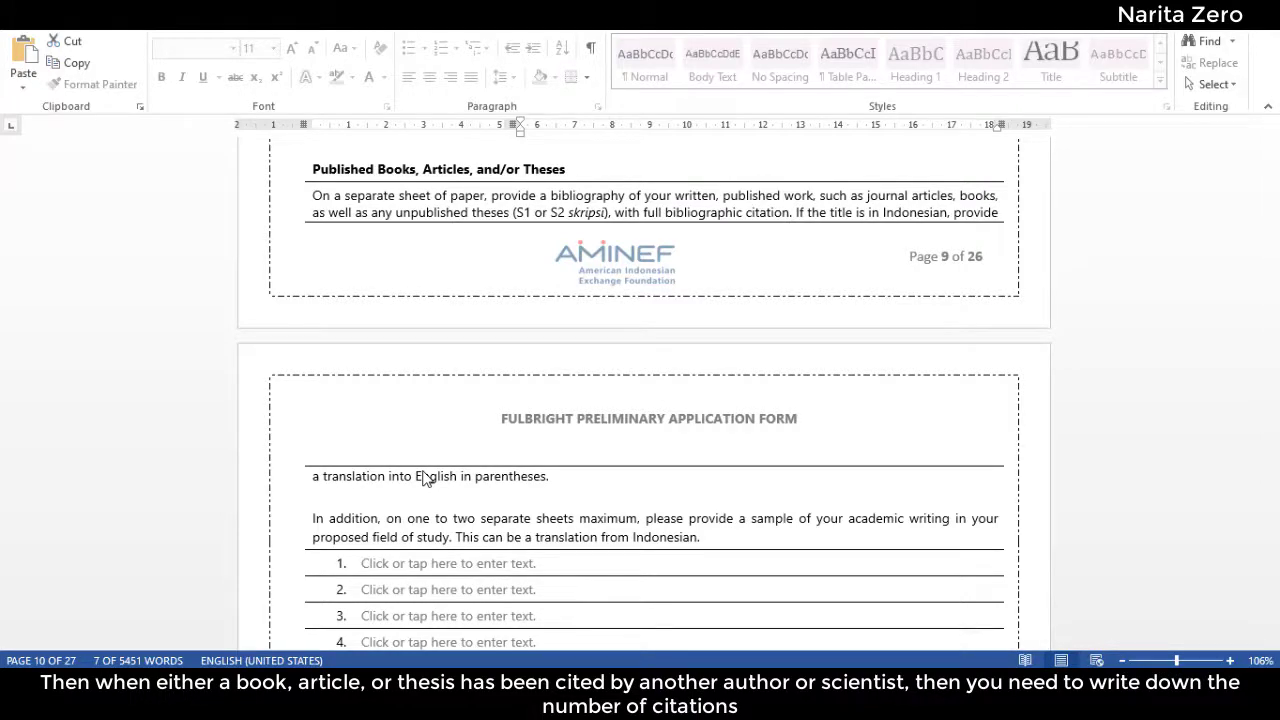
pyautogui.scroll(-1, 424, 478)
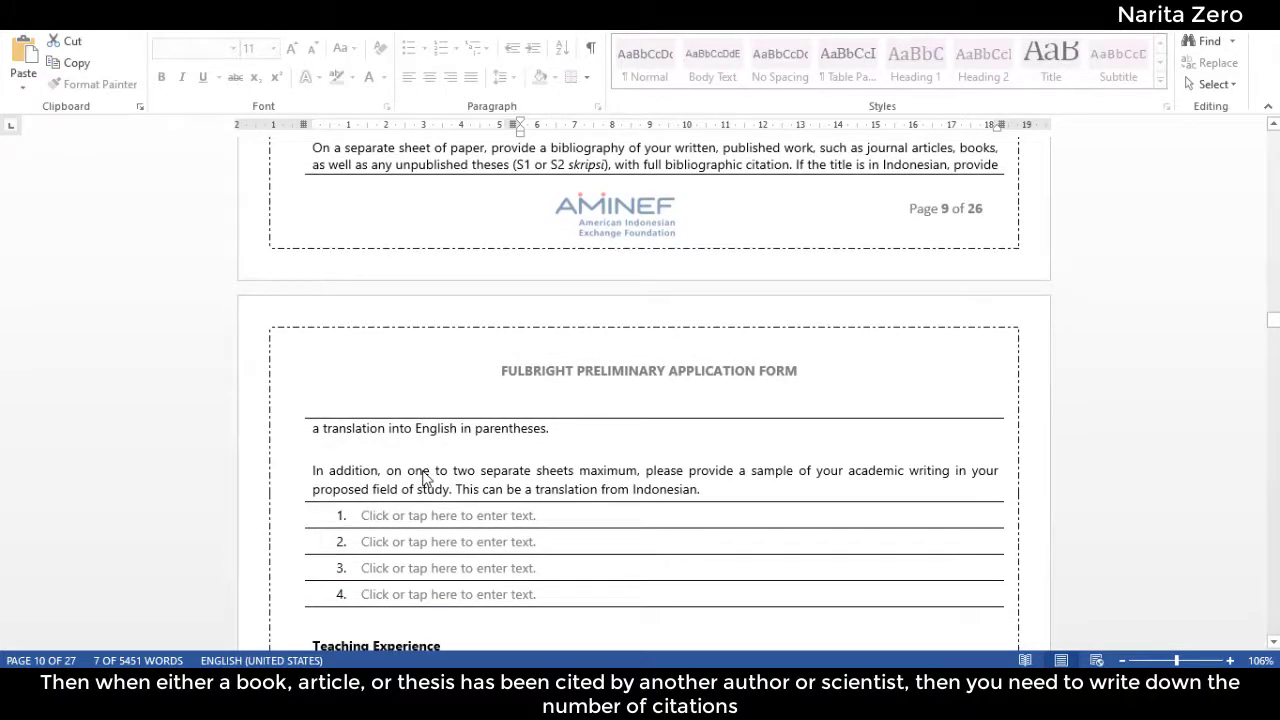
pyautogui.scroll(1, 424, 478)
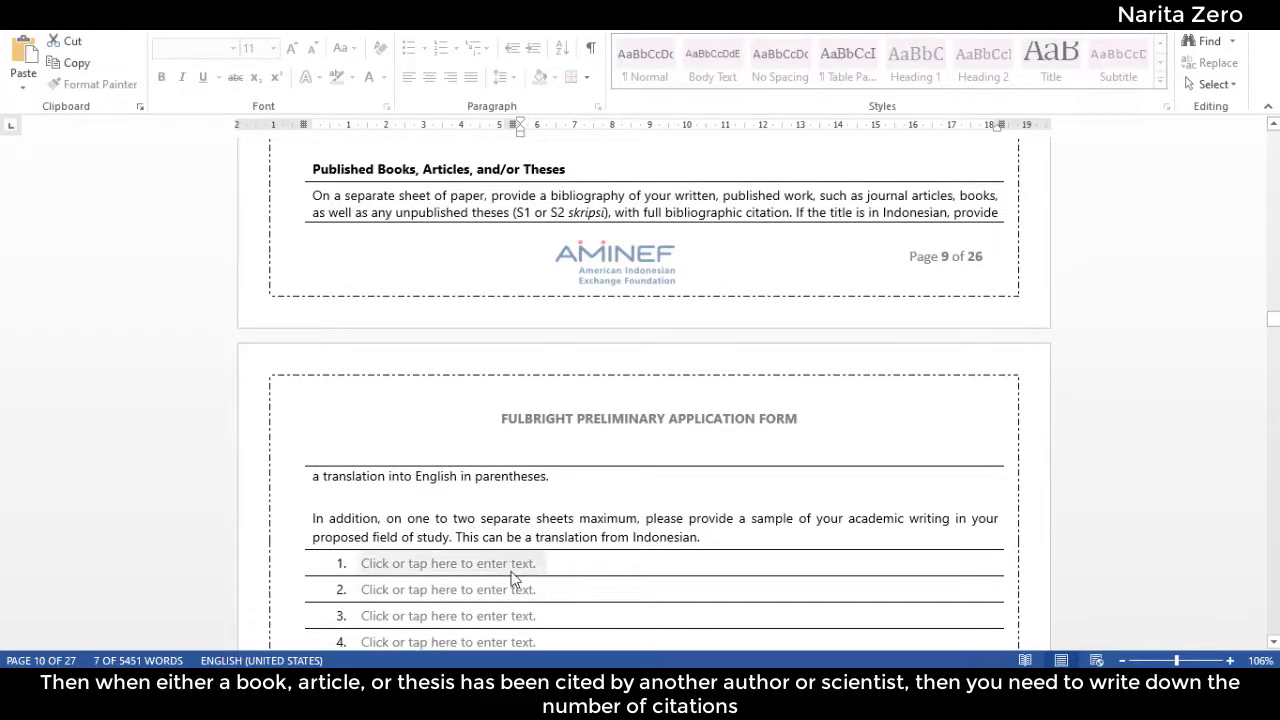
pyautogui.scroll(-1, 515, 571)
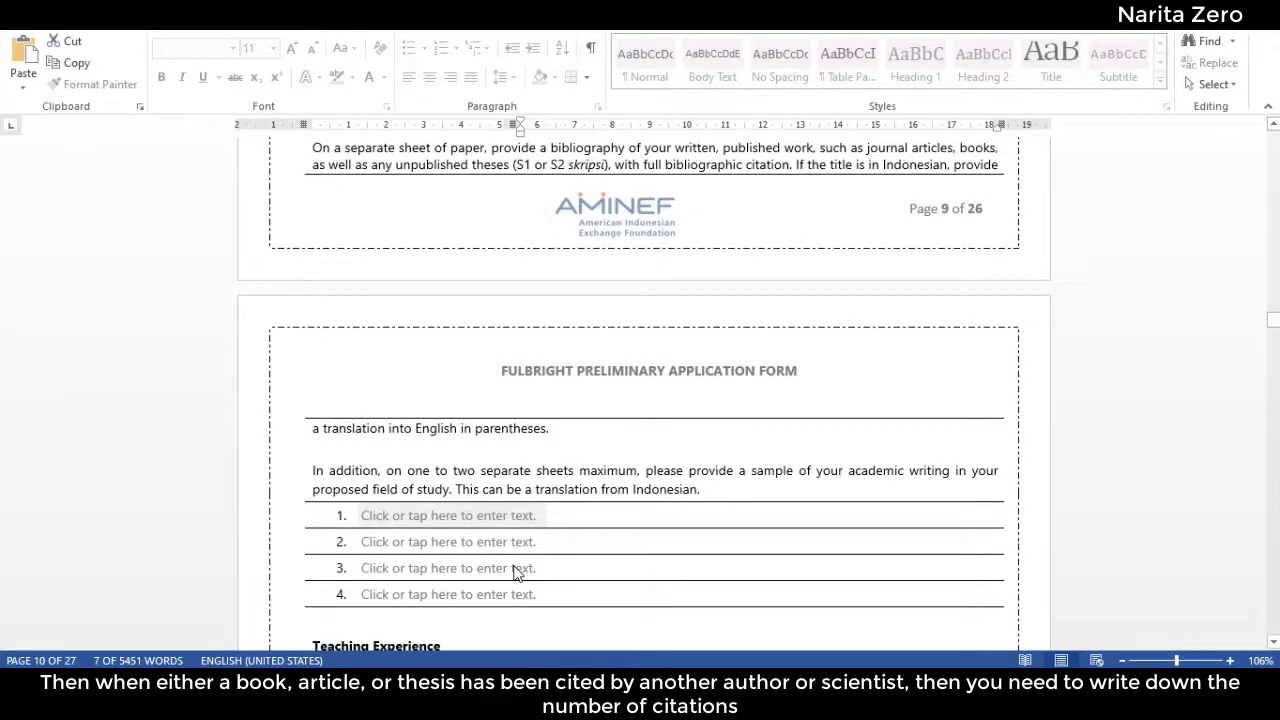
# Look over the instructions and numbered entries of the Teaching Experience and Research sections.
pyautogui.scroll(-1, 516, 572)
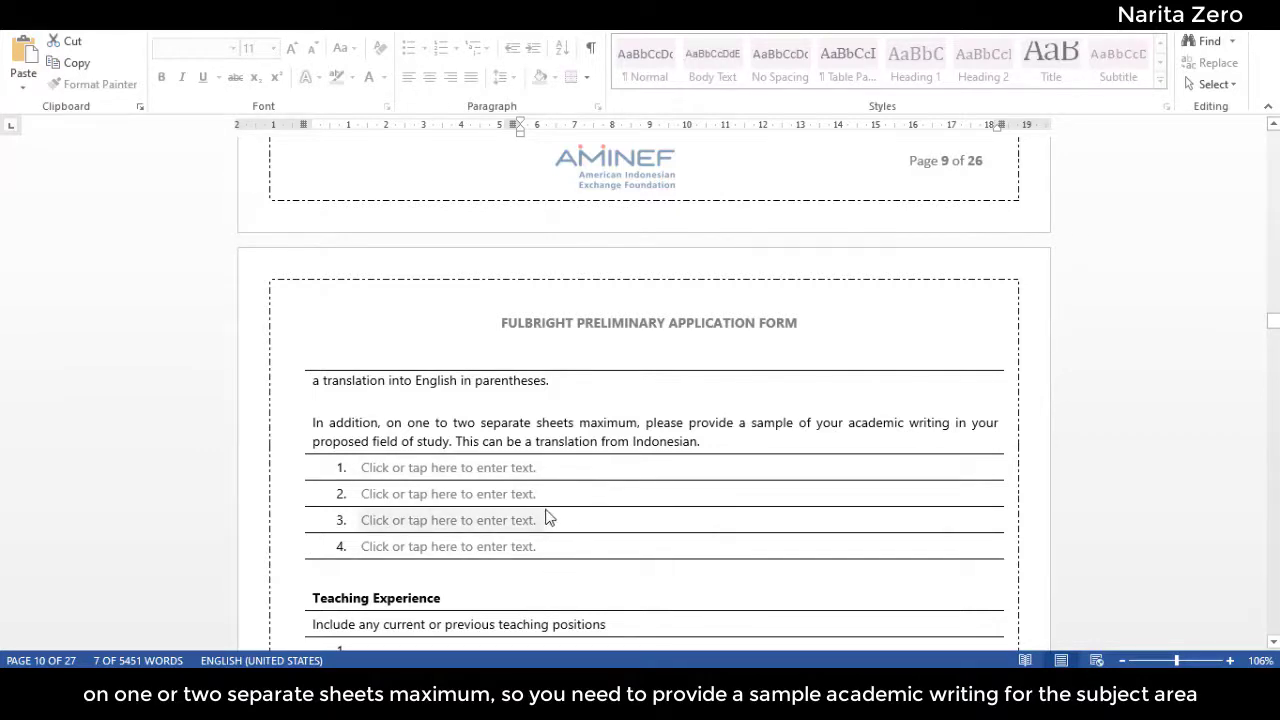
pyautogui.scroll(-6, 546, 517)
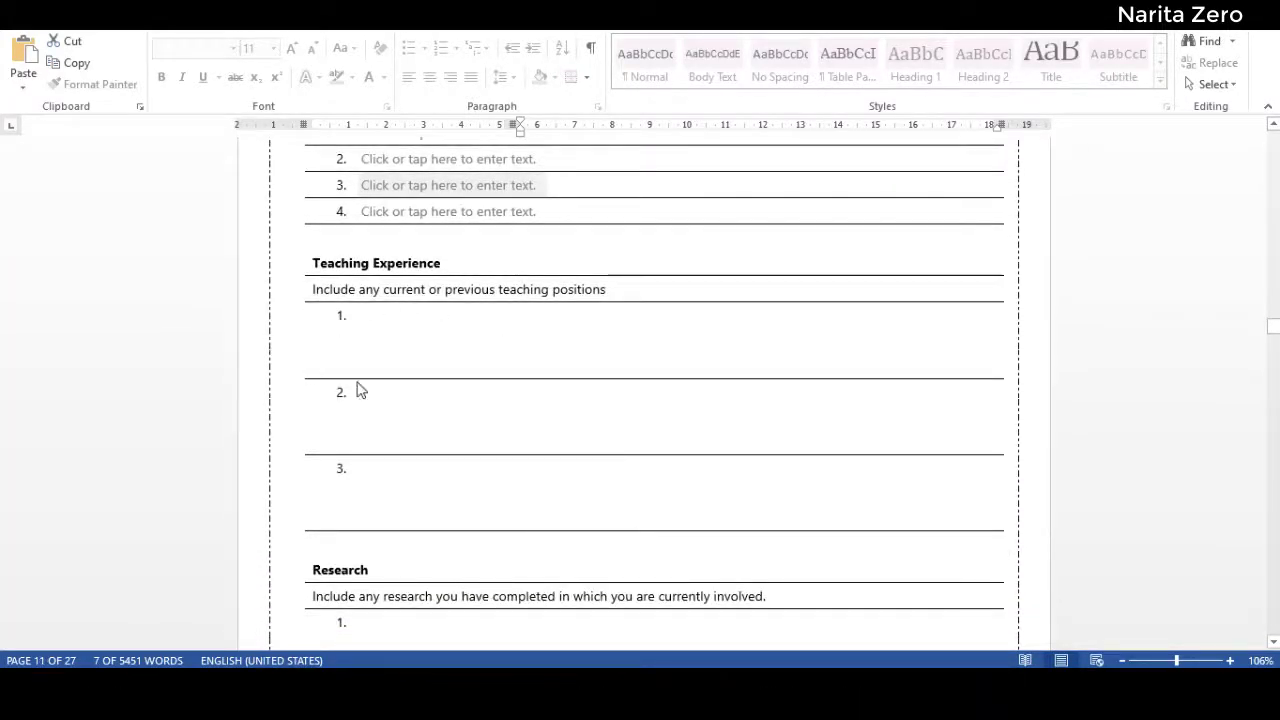
pyautogui.scroll(-5, 469, 412)
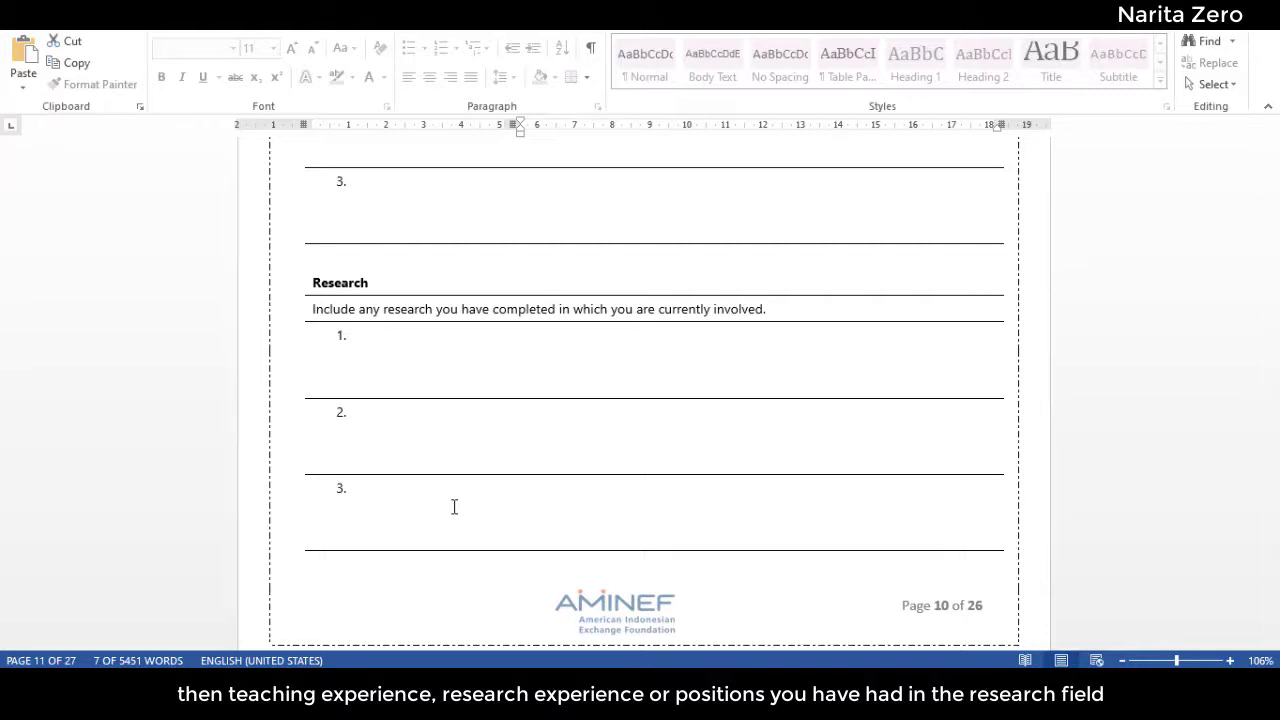
# Examine the Experience Abroad fields for Countries 1 to 3, and the J-1 or J-2 visa question with its sponsorship categories.
pyautogui.scroll(-8, 454, 507)
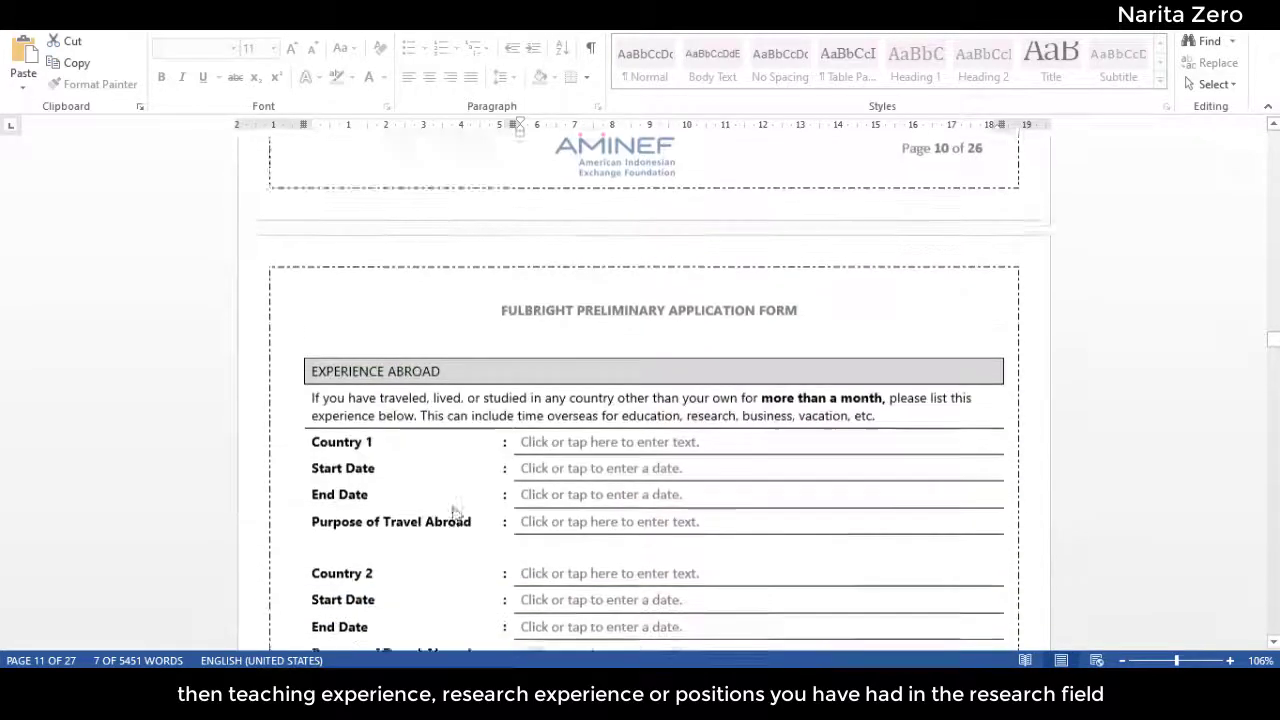
pyautogui.scroll(-2, 452, 514)
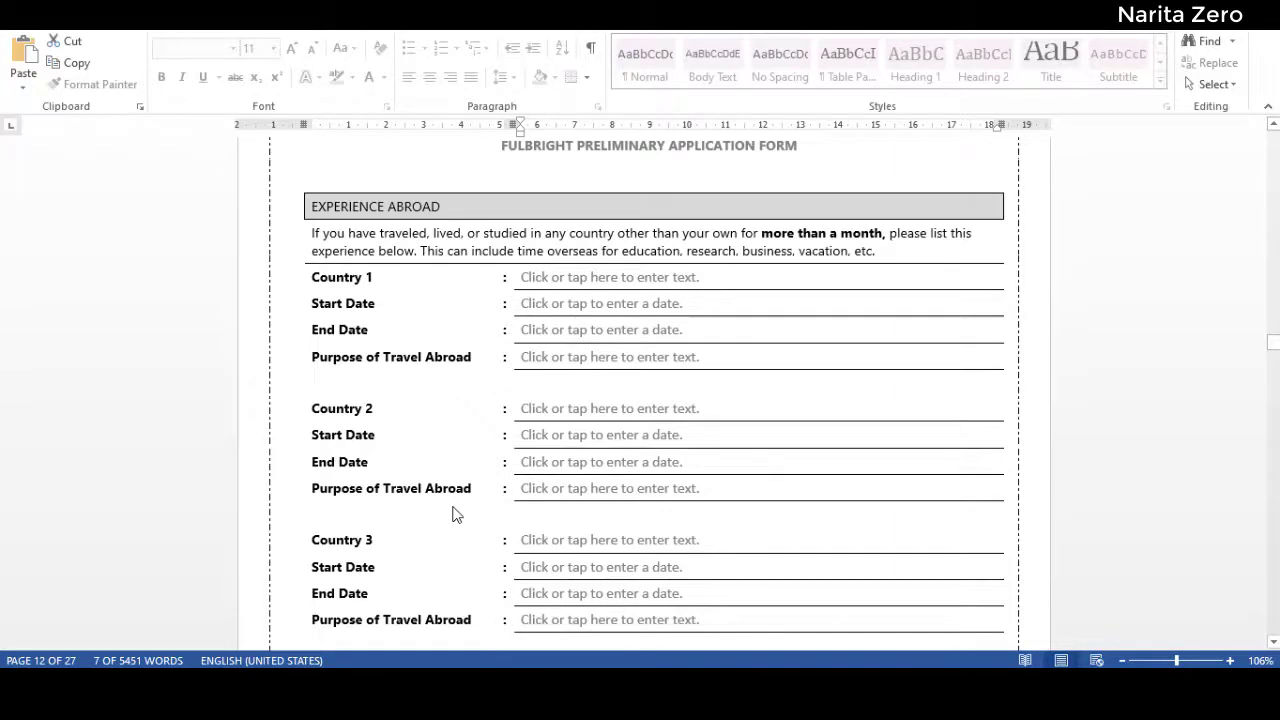
pyautogui.scroll(-3, 452, 514)
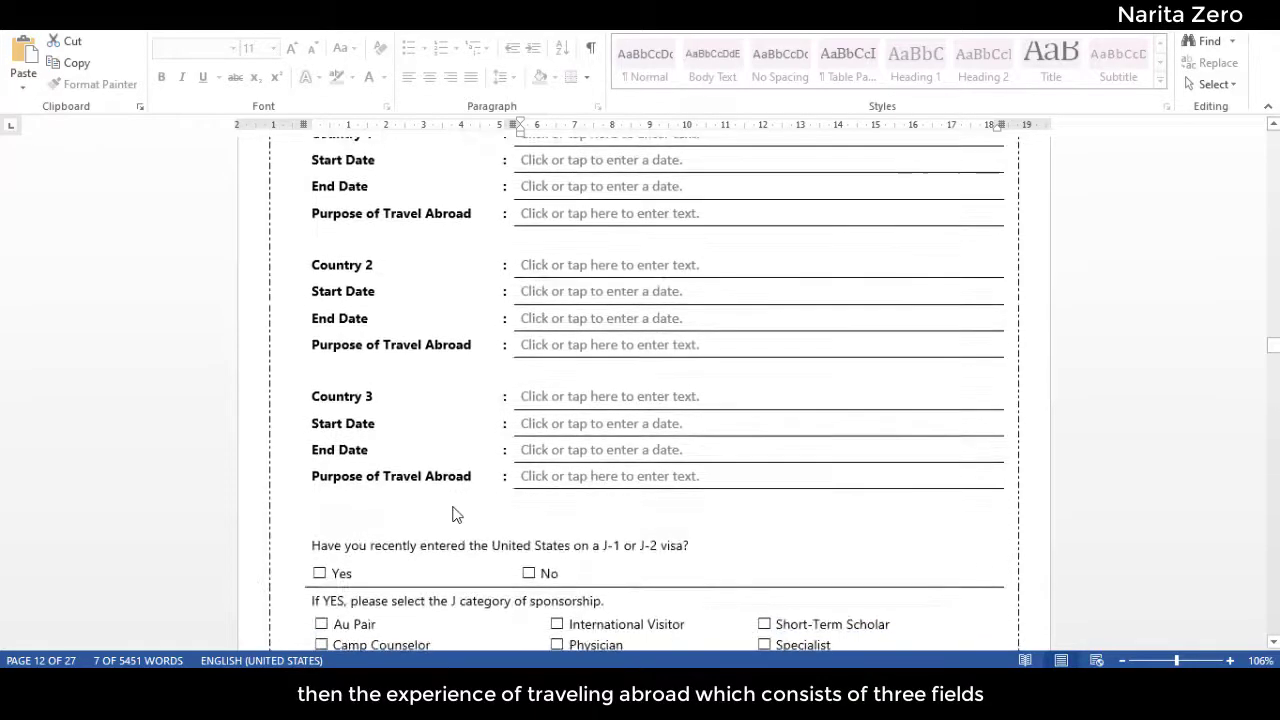
pyautogui.scroll(2, 452, 514)
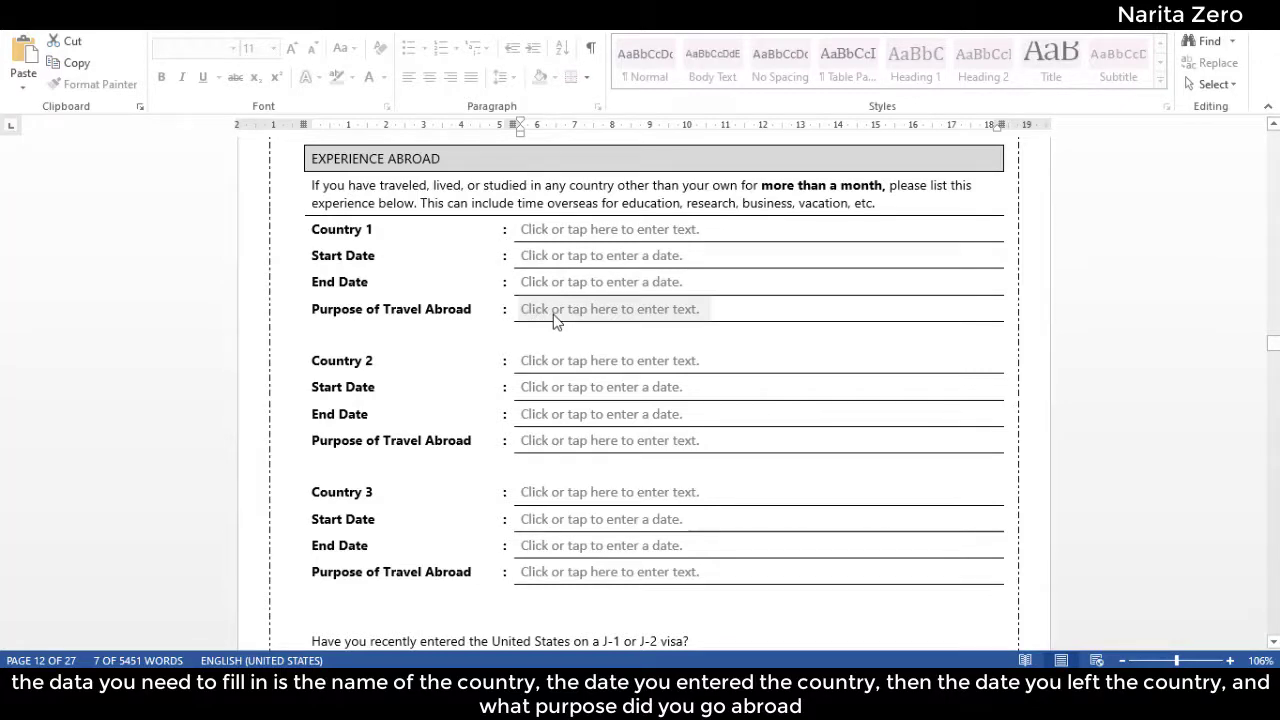
pyautogui.scroll(-6, 551, 322)
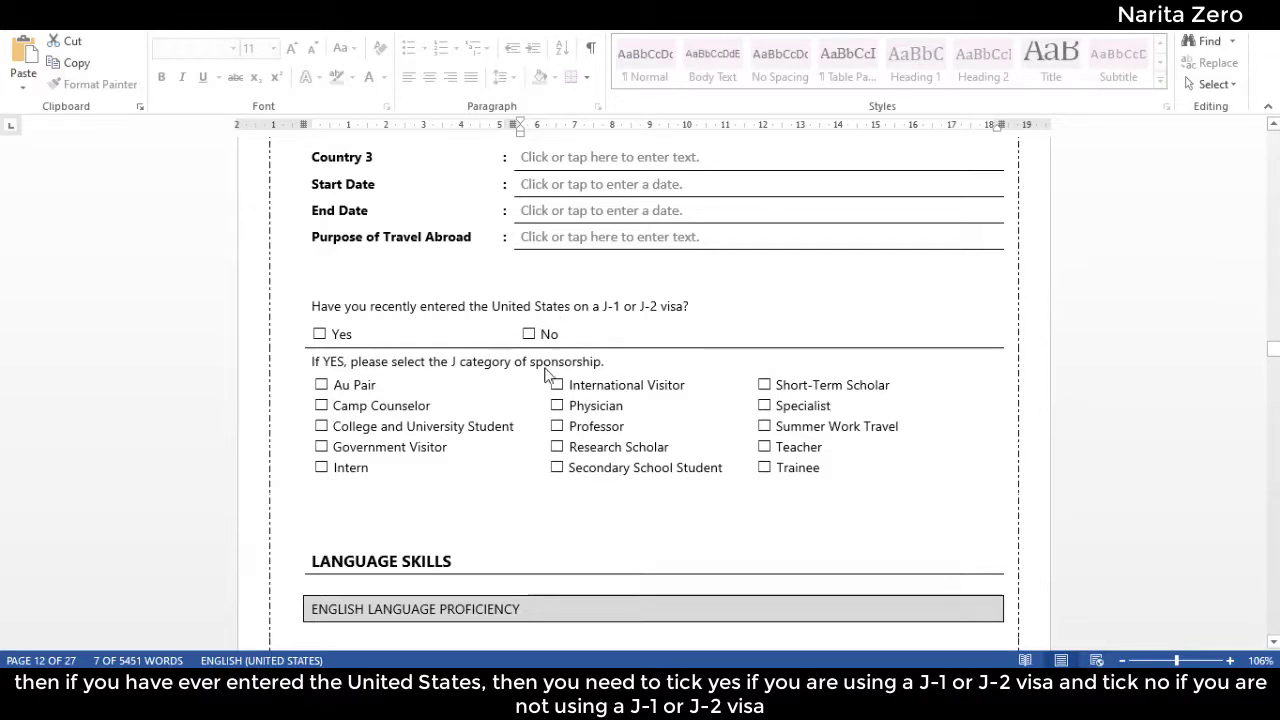
pyautogui.scroll(-2, 503, 438)
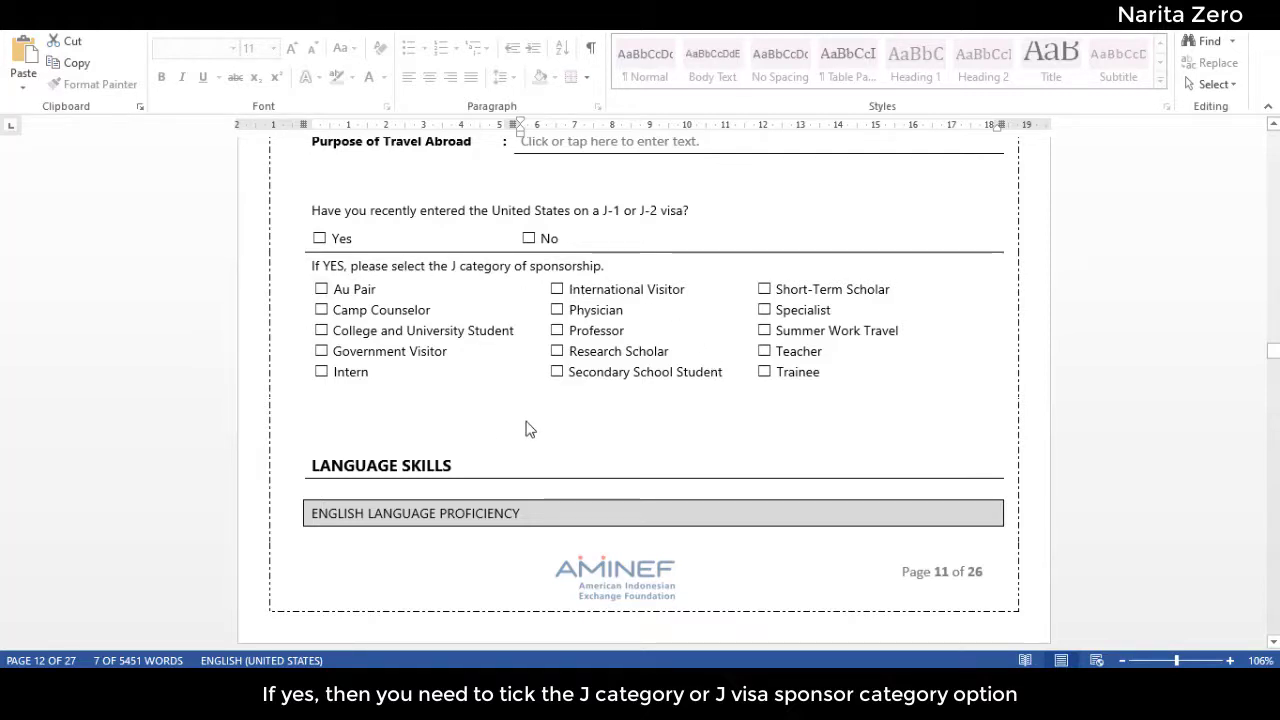
# Inspect the proficiency options for Reading under English Language Proficiency without choosing one.
pyautogui.scroll(-4, 533, 420)
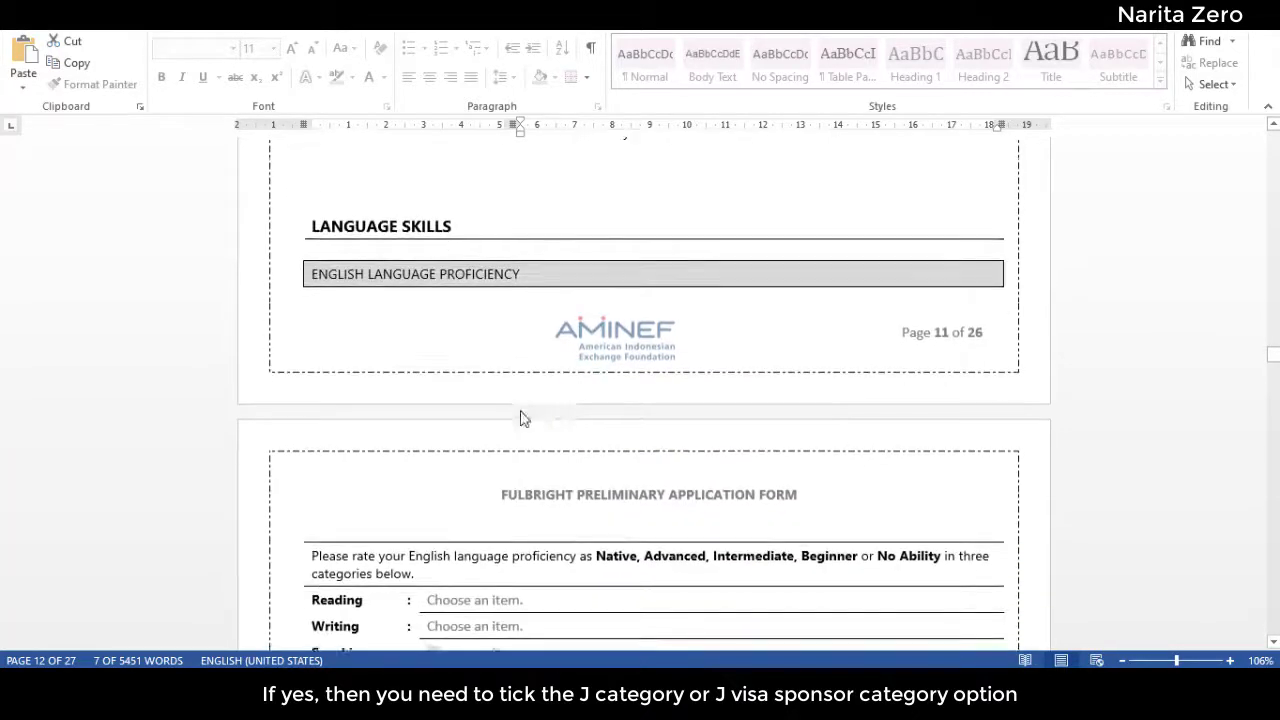
pyautogui.scroll(-1, 540, 393)
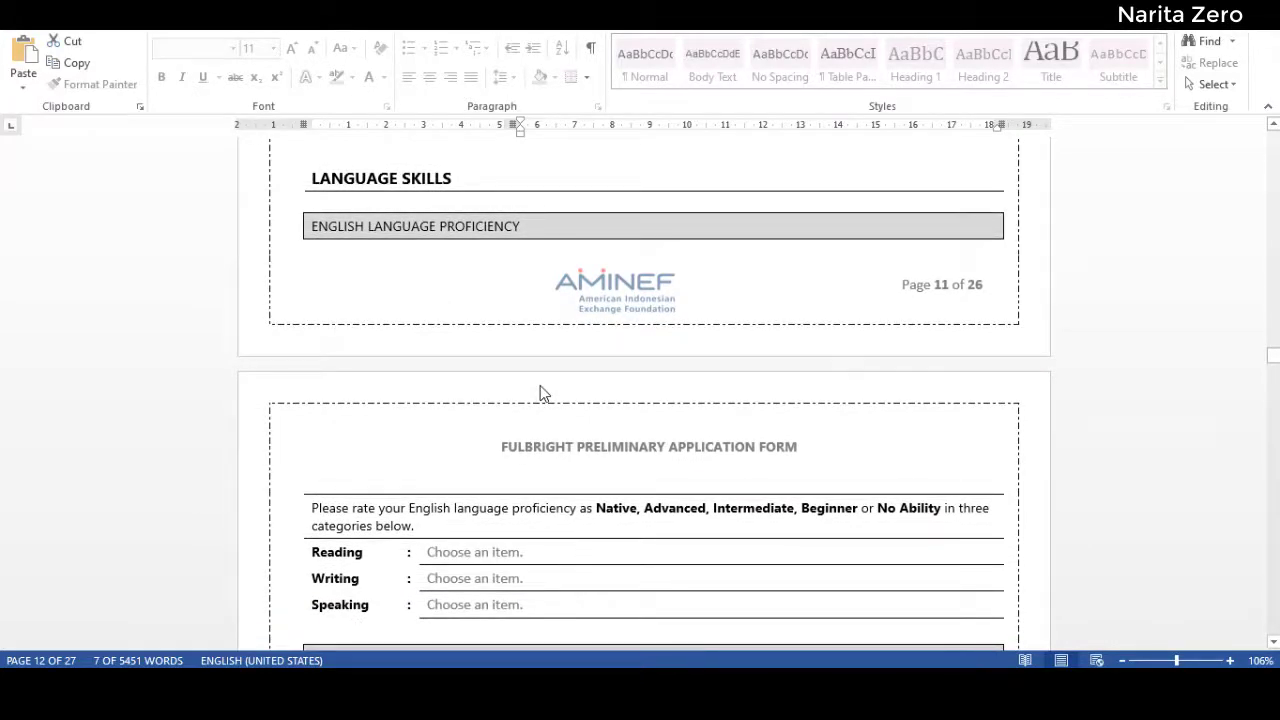
pyautogui.scroll(-1, 540, 393)
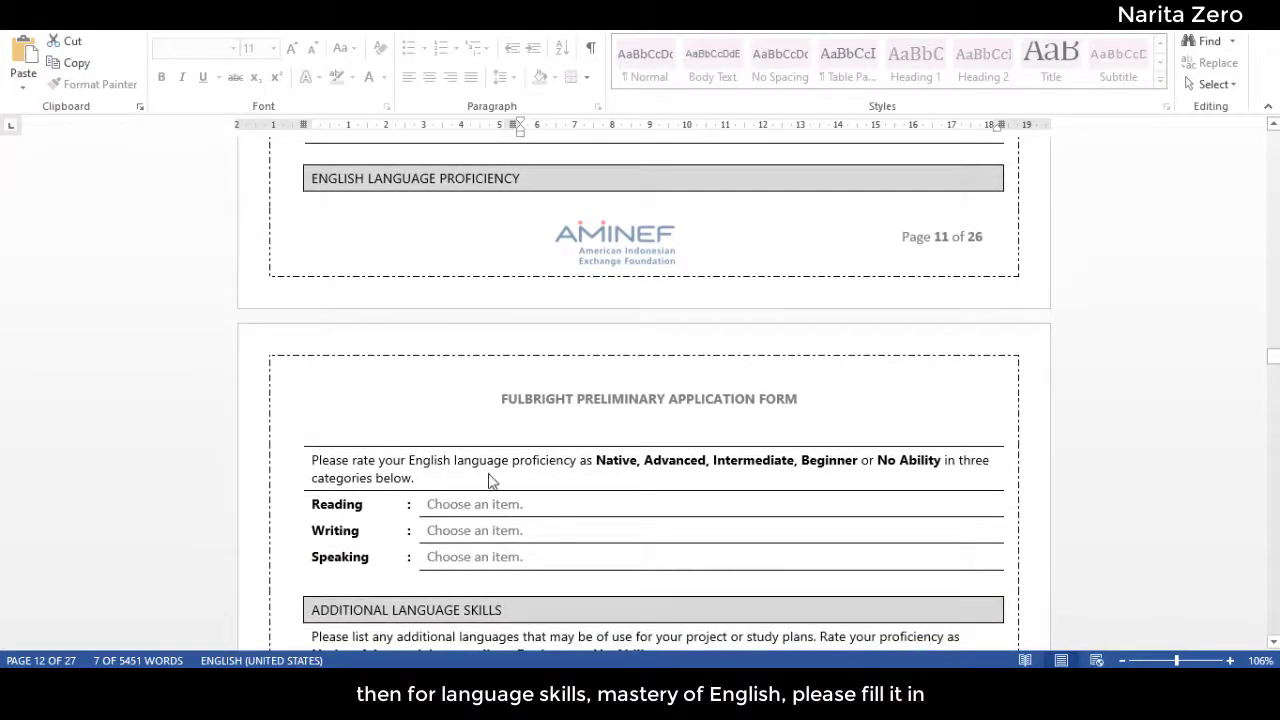
pyautogui.scroll(-1, 477, 503)
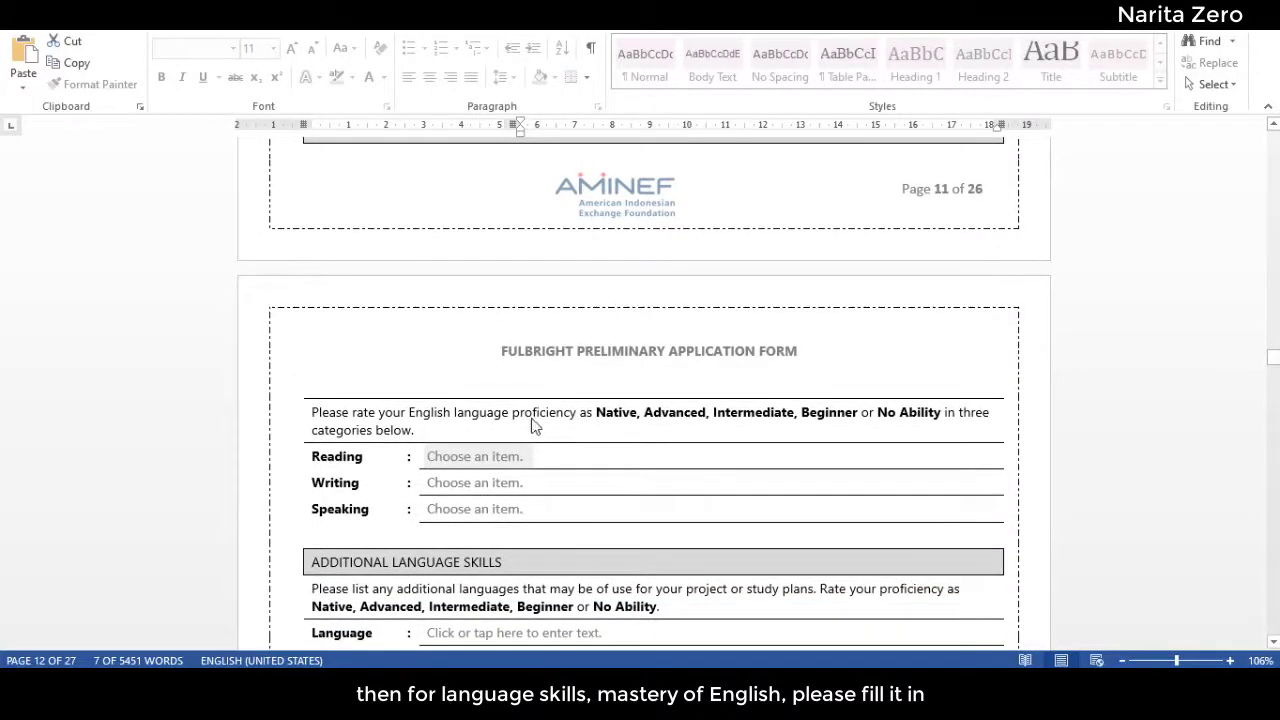
pyautogui.click(476, 457)
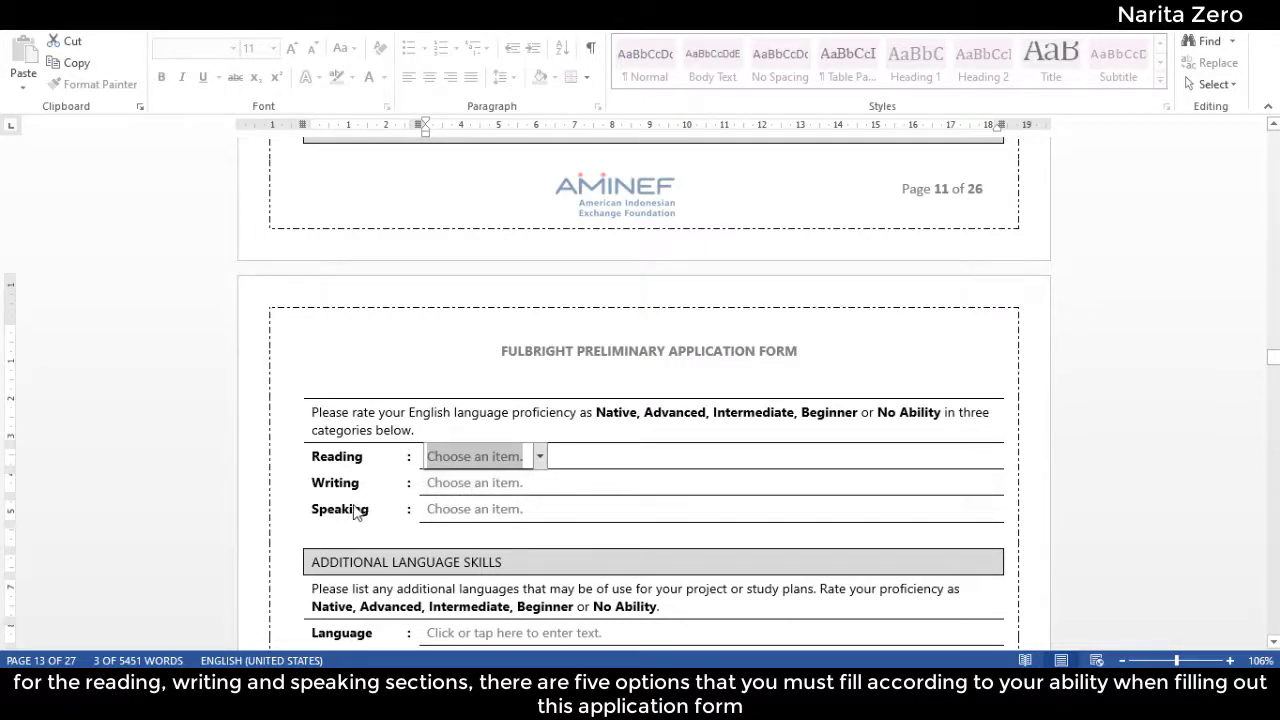
pyautogui.click(539, 457)
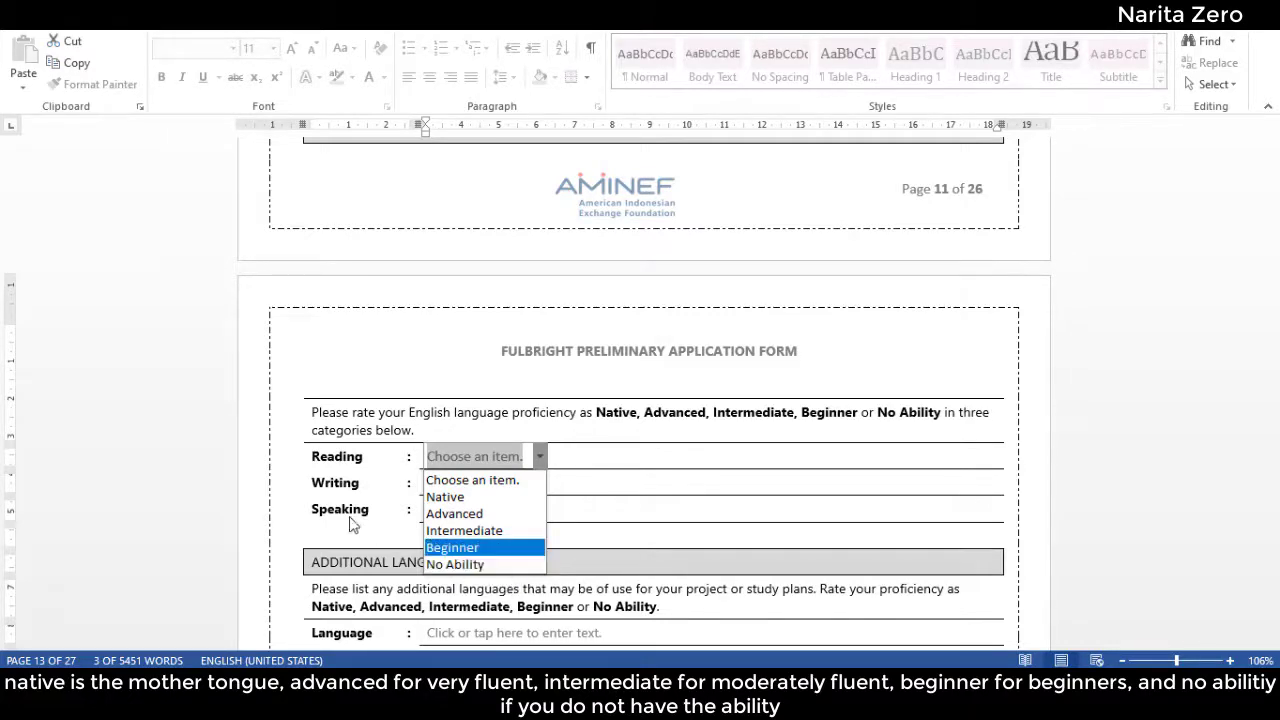
pyautogui.press('Escape')
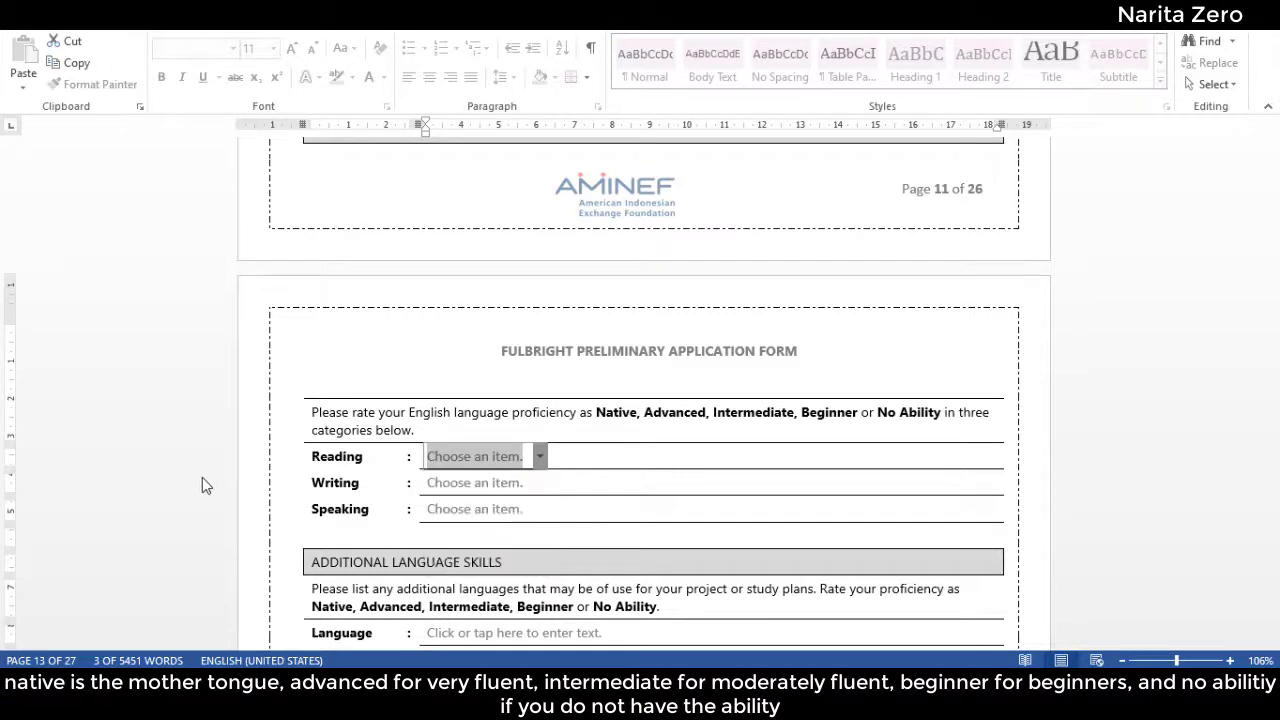
# Check the proficiency options for Writing and Speaking in the English section, leaving both fields unset.
pyautogui.click(540, 485)
pyautogui.click(538, 482)
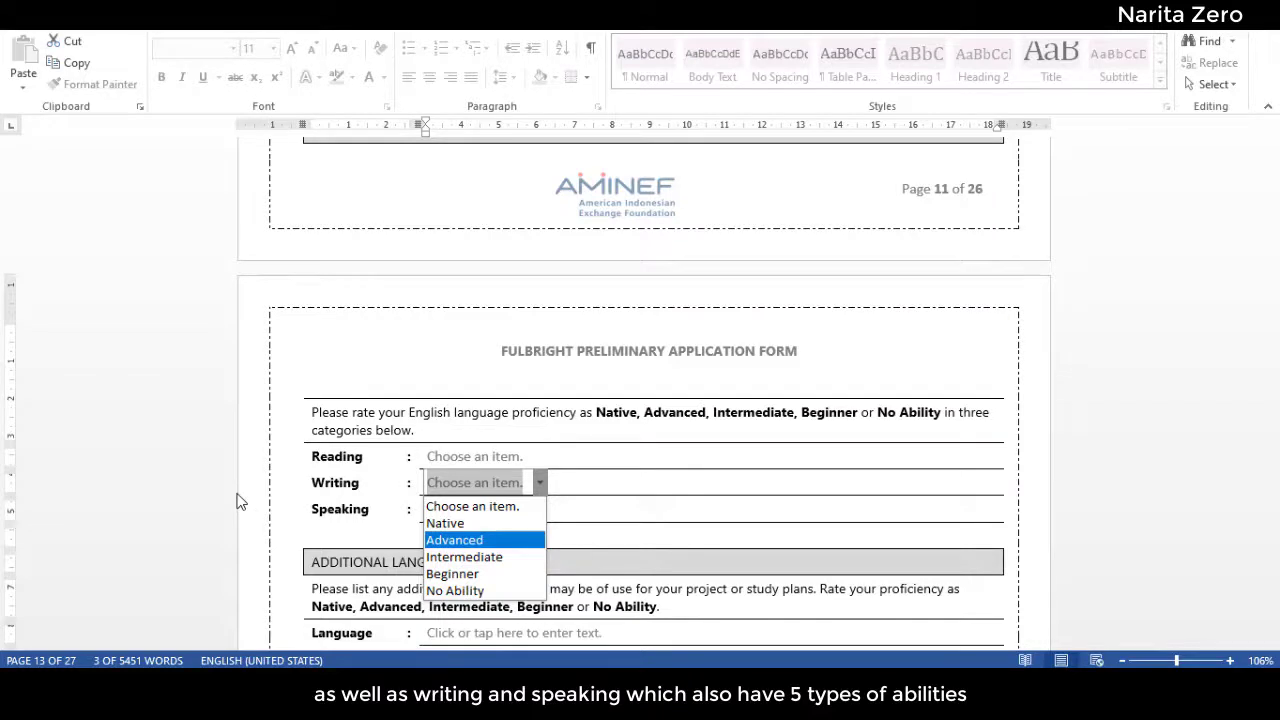
pyautogui.press('Escape')
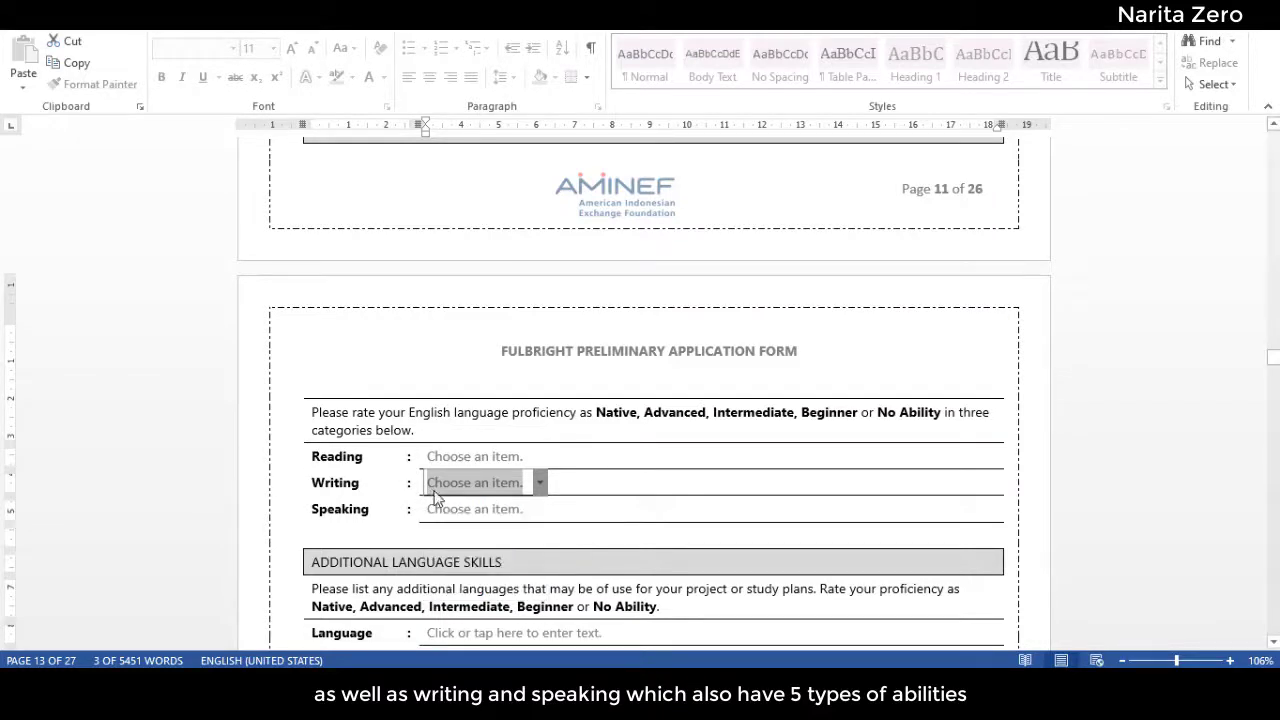
pyautogui.click(540, 510)
pyautogui.click(539, 508)
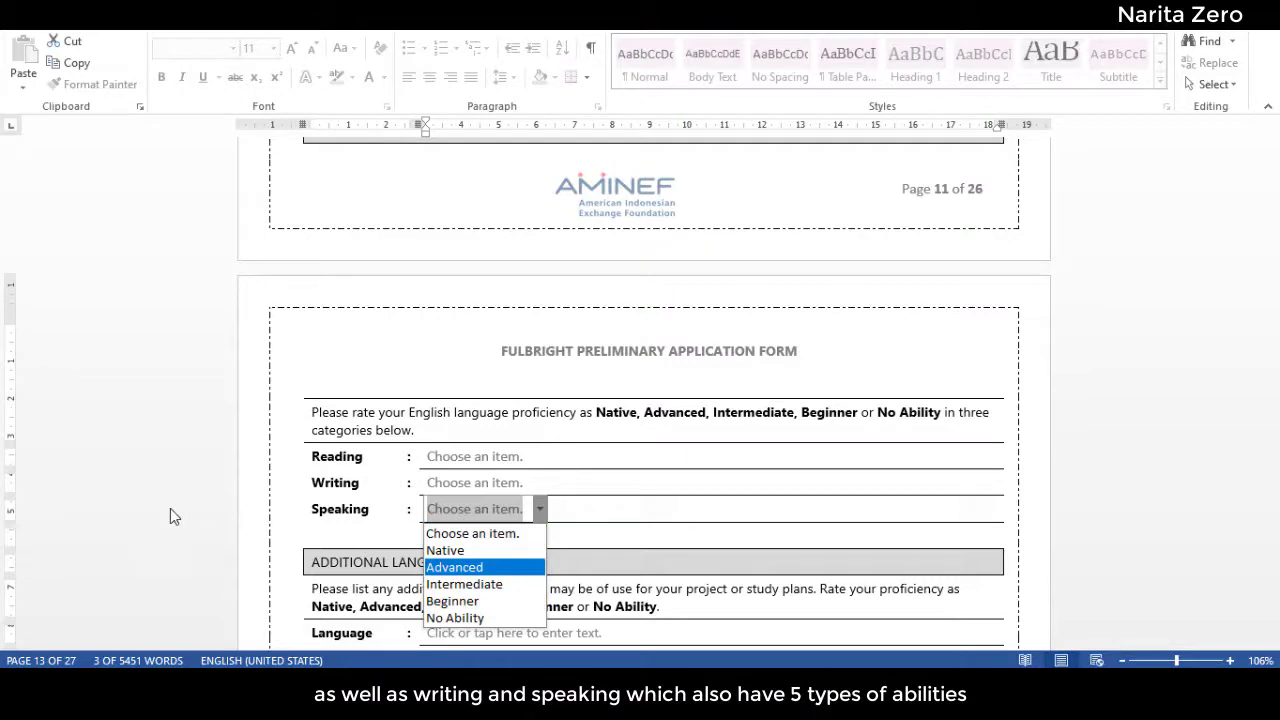
pyautogui.press('Escape')
# Check the Language, Reading, Writing and Speaking fields under Additional Language Skills without filling them in.
pyautogui.scroll(-5, 245, 520)
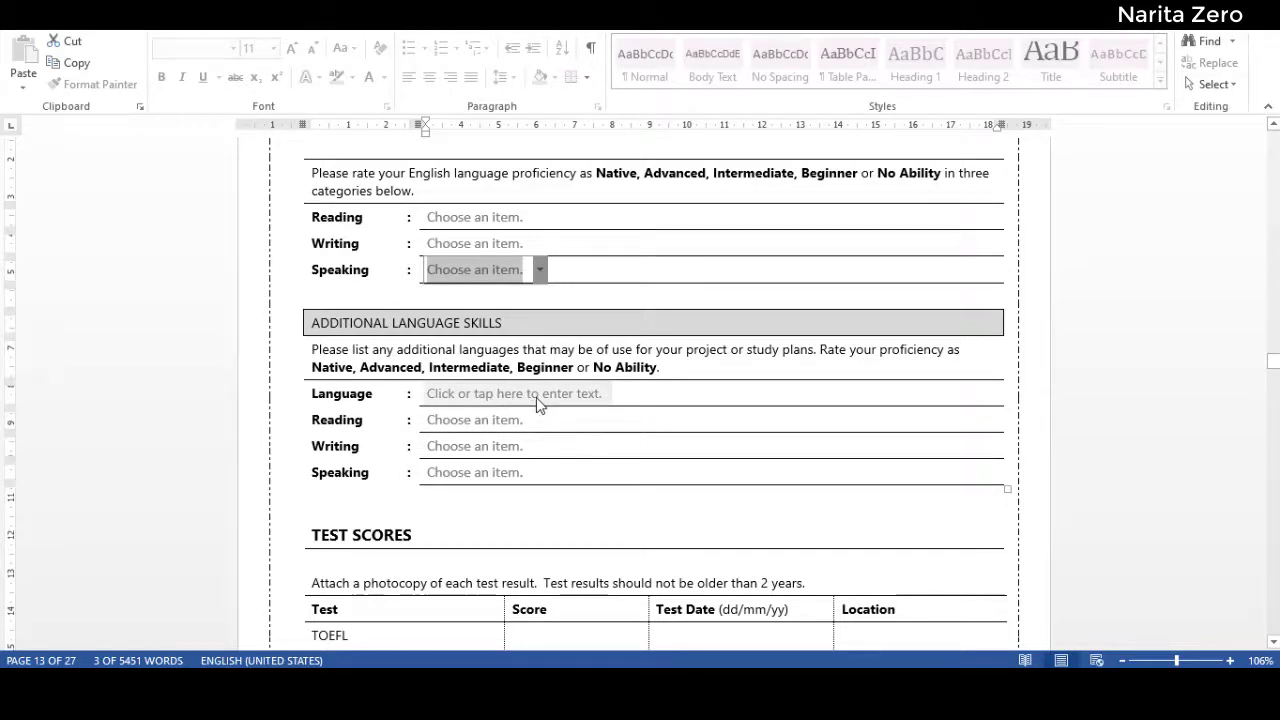
pyautogui.click(572, 400)
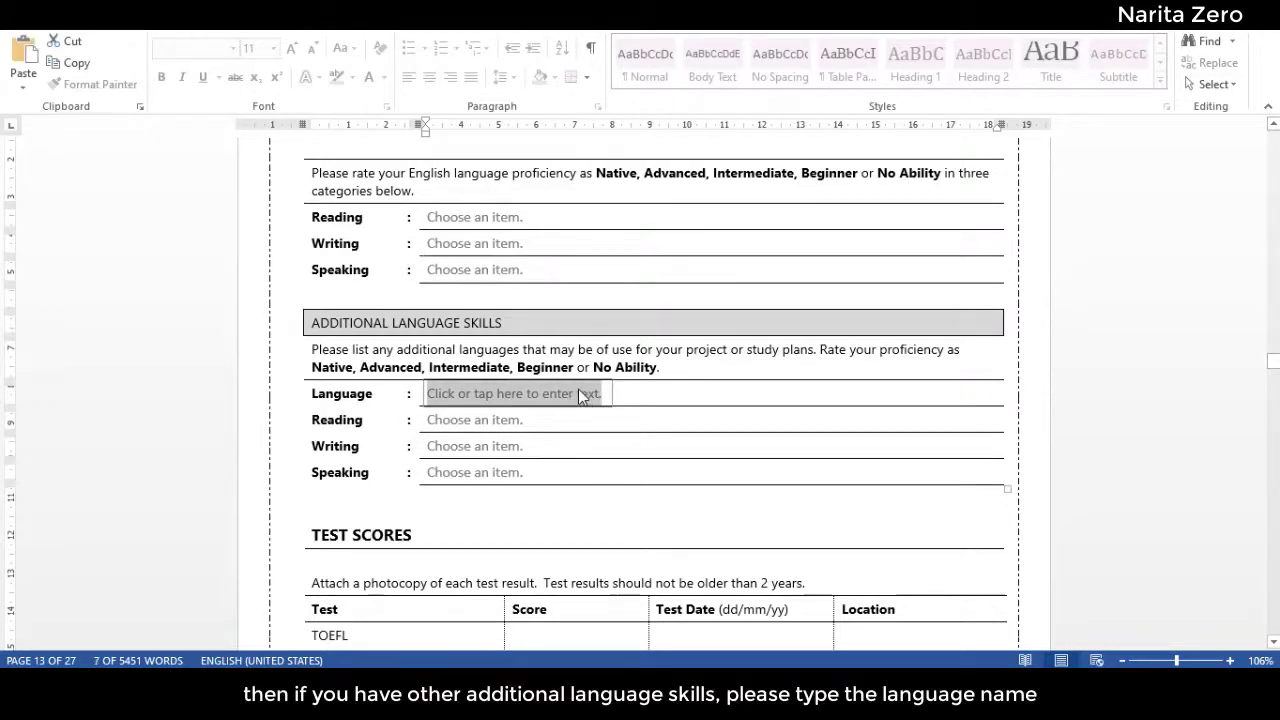
pyautogui.click(443, 397)
pyautogui.scroll(-1, 398, 425)
# Examine the Test Scores table, covering the score, test date and location fields for each test from TOEFL to OTHER.
pyautogui.scroll(-6, 400, 420)
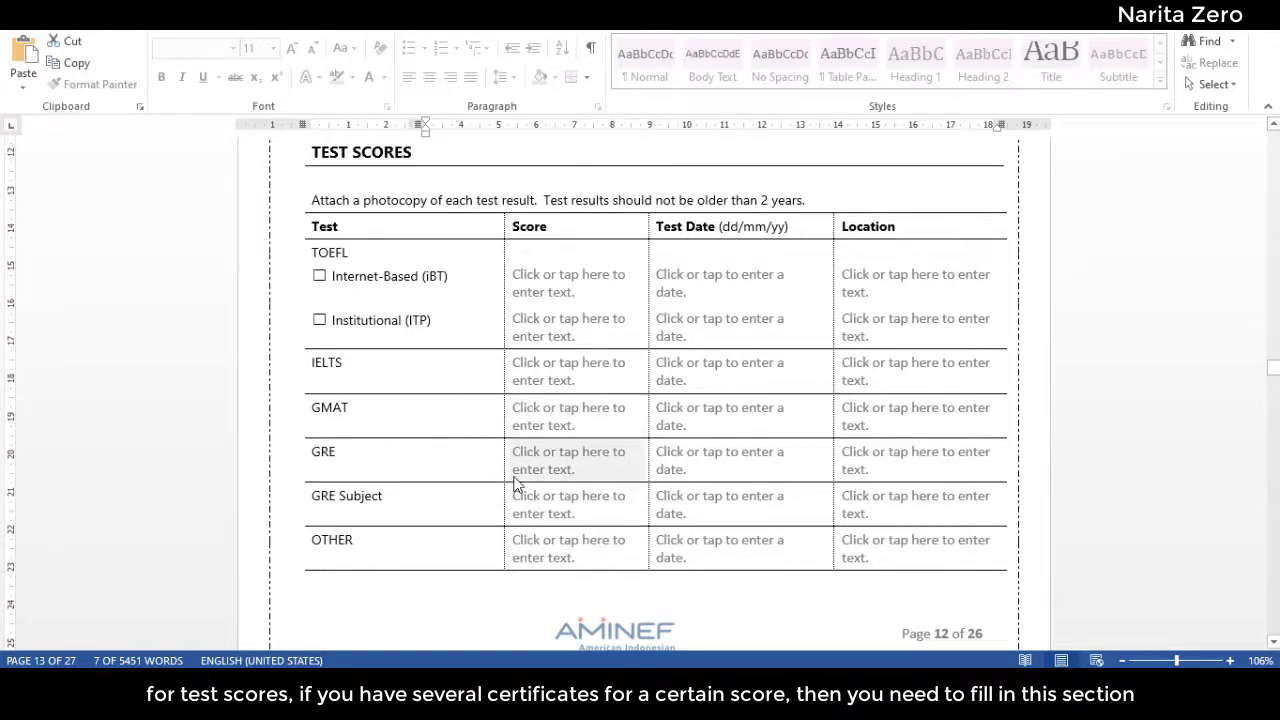
pyautogui.scroll(3, 517, 484)
pyautogui.scroll(2, 517, 484)
pyautogui.scroll(-4, 503, 473)
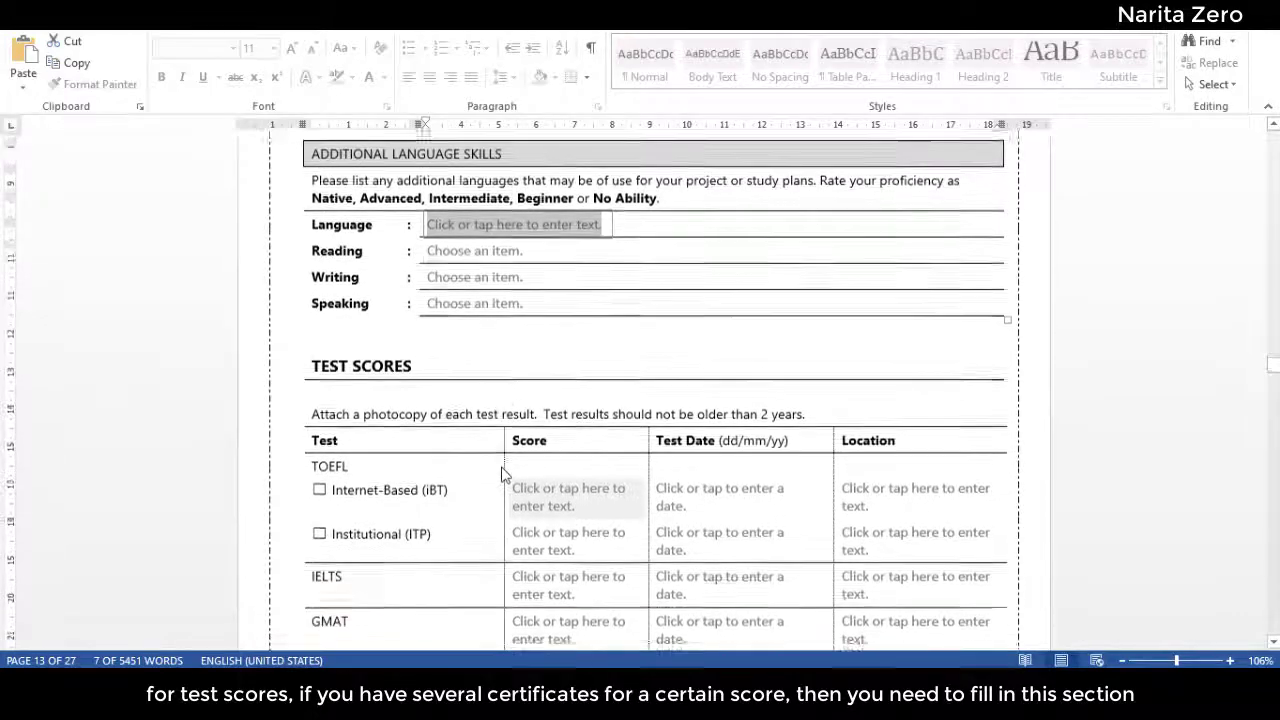
pyautogui.scroll(-2, 502, 475)
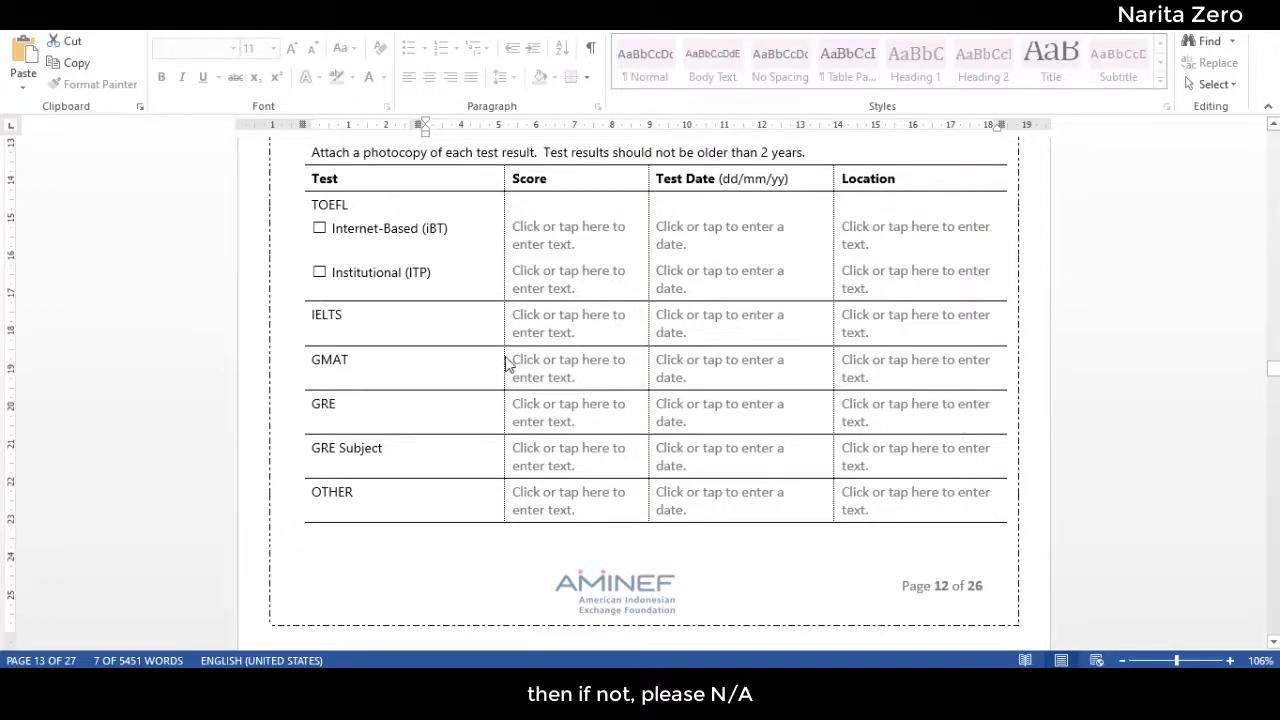
# Read the GRE and GMAT note and look over the doctoral and master's program options under Study Plan.
pyautogui.scroll(-3, 504, 362)
pyautogui.scroll(-7, 502, 362)
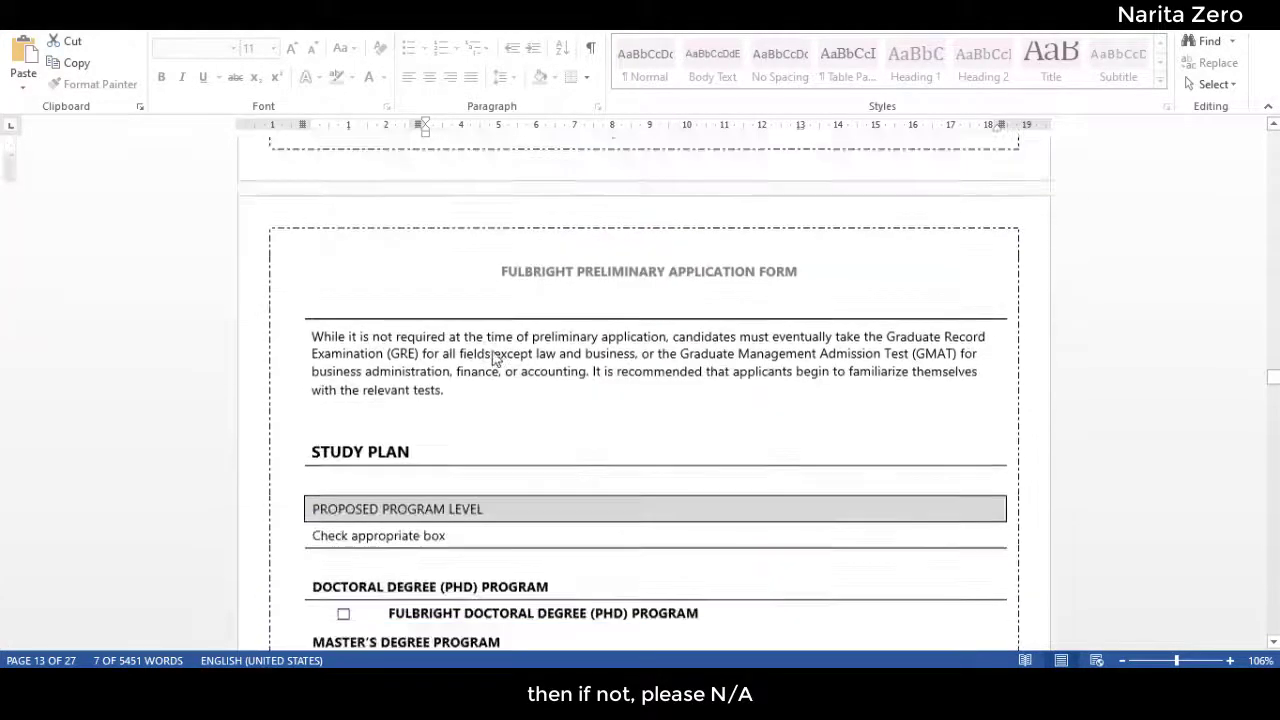
pyautogui.scroll(-6, 490, 355)
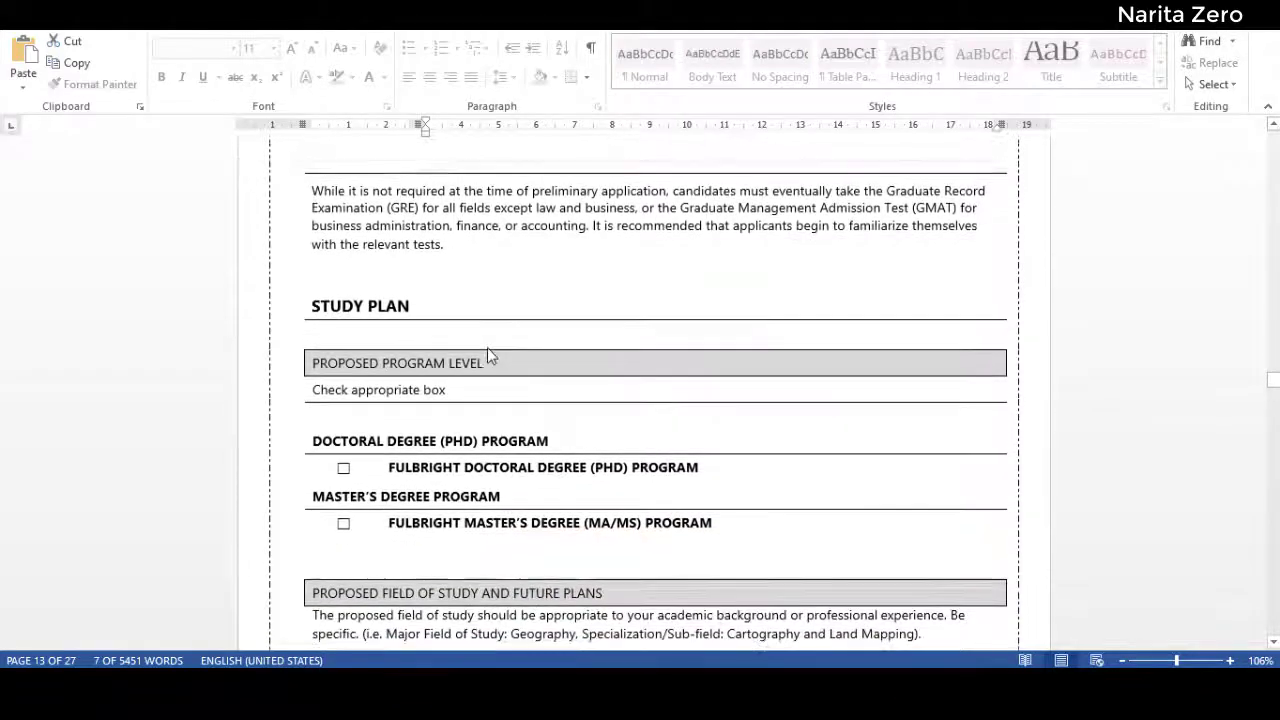
# Review the proposed program level options and check the Major Field of Study and Specialization/Sub-field fields without filling them in.
pyautogui.scroll(2, 480, 350)
pyautogui.scroll(-2, 480, 350)
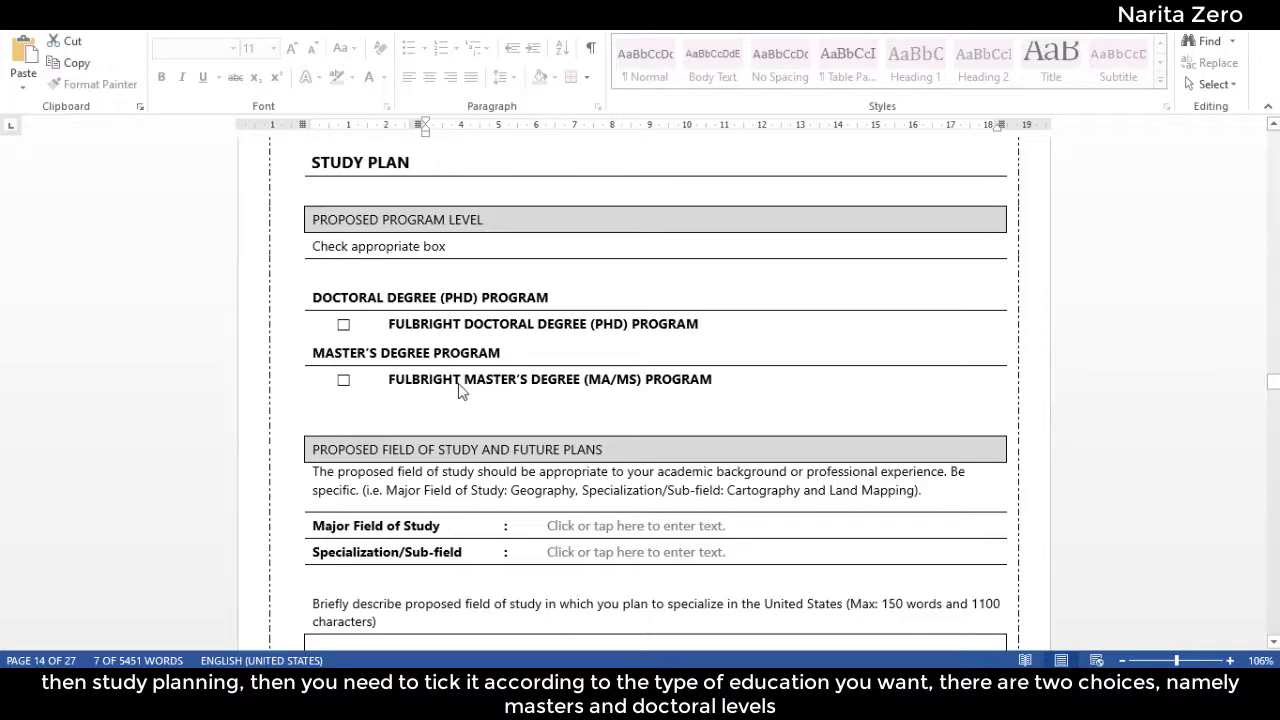
pyautogui.scroll(-6, 459, 390)
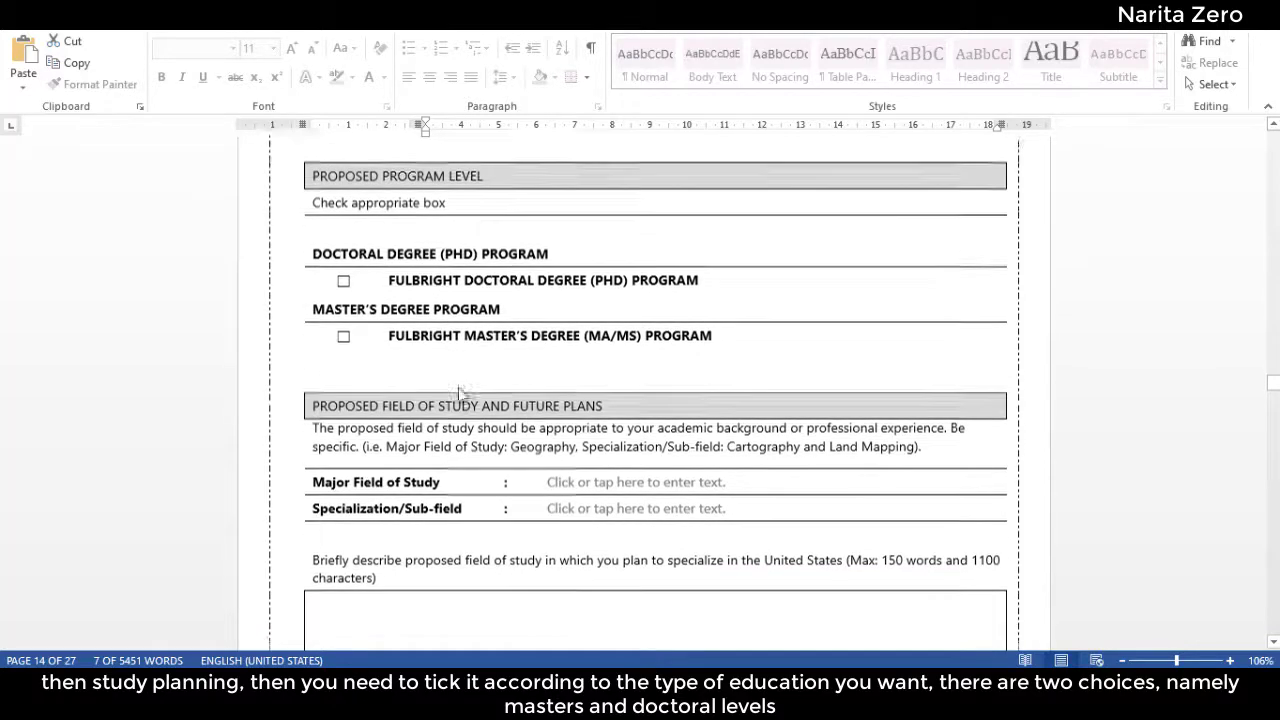
pyautogui.scroll(1, 459, 387)
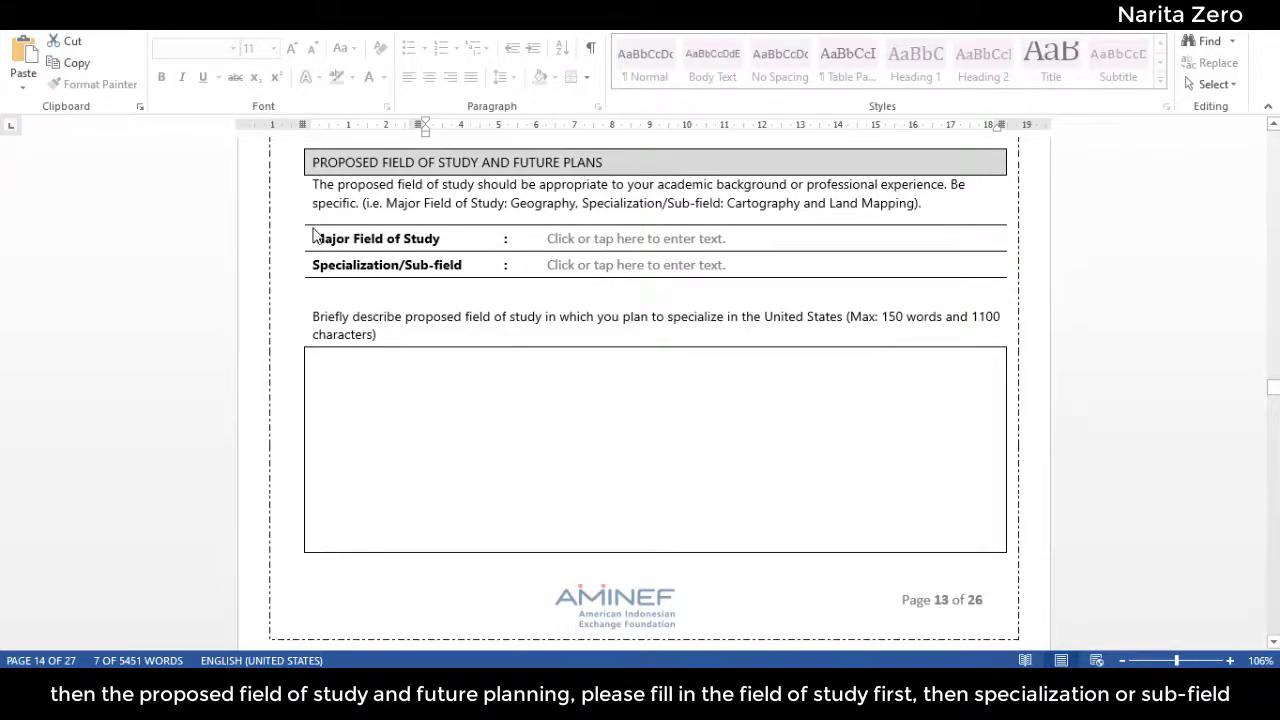
pyautogui.click(575, 237)
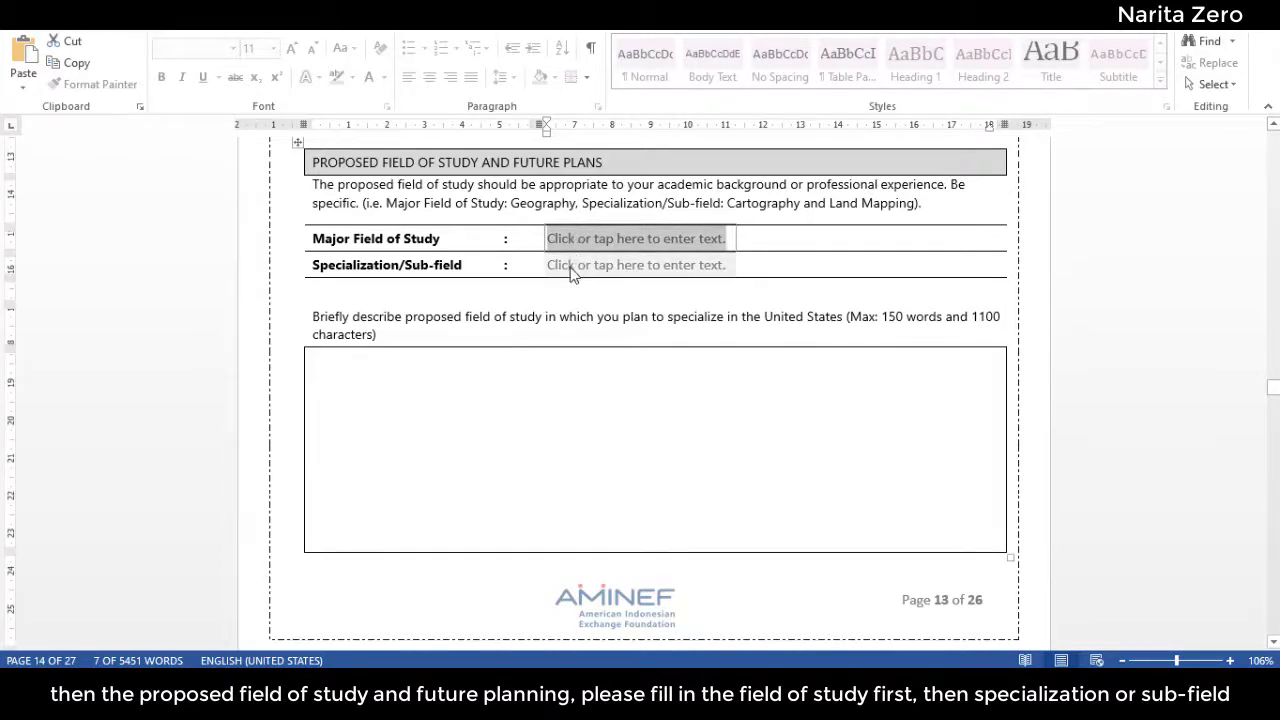
pyautogui.click(572, 266)
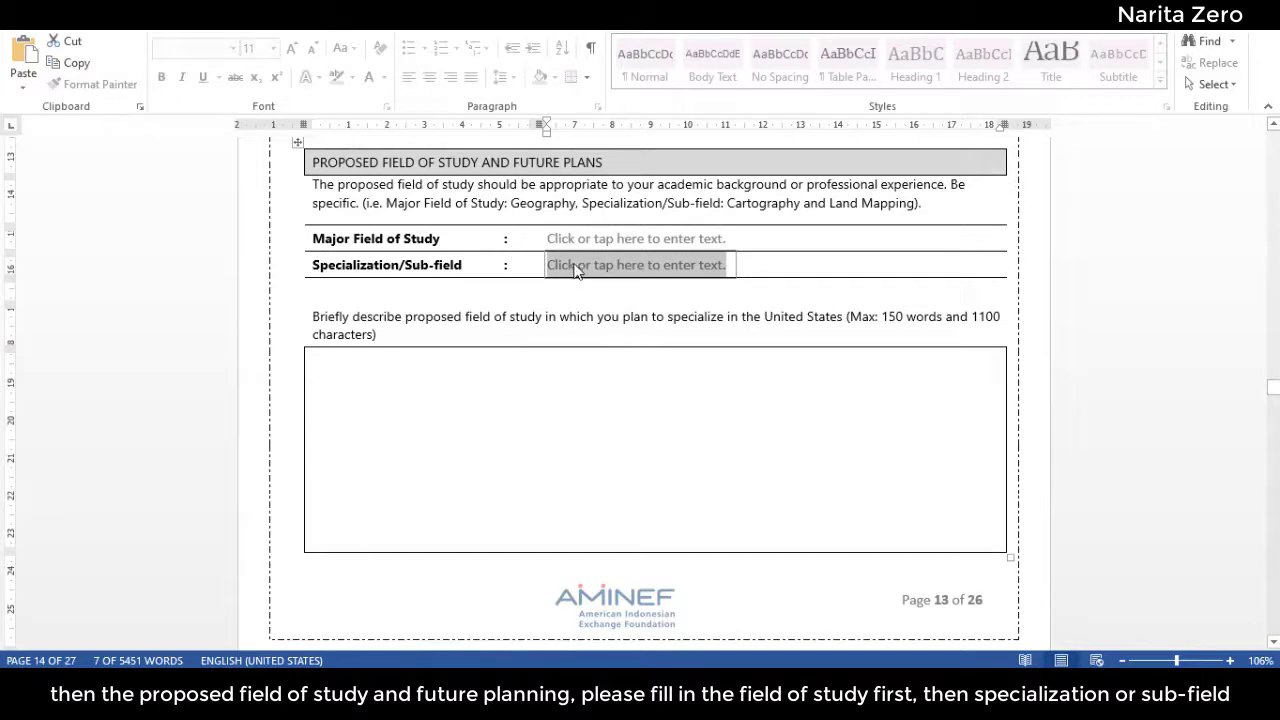
pyautogui.scroll(-1, 560, 285)
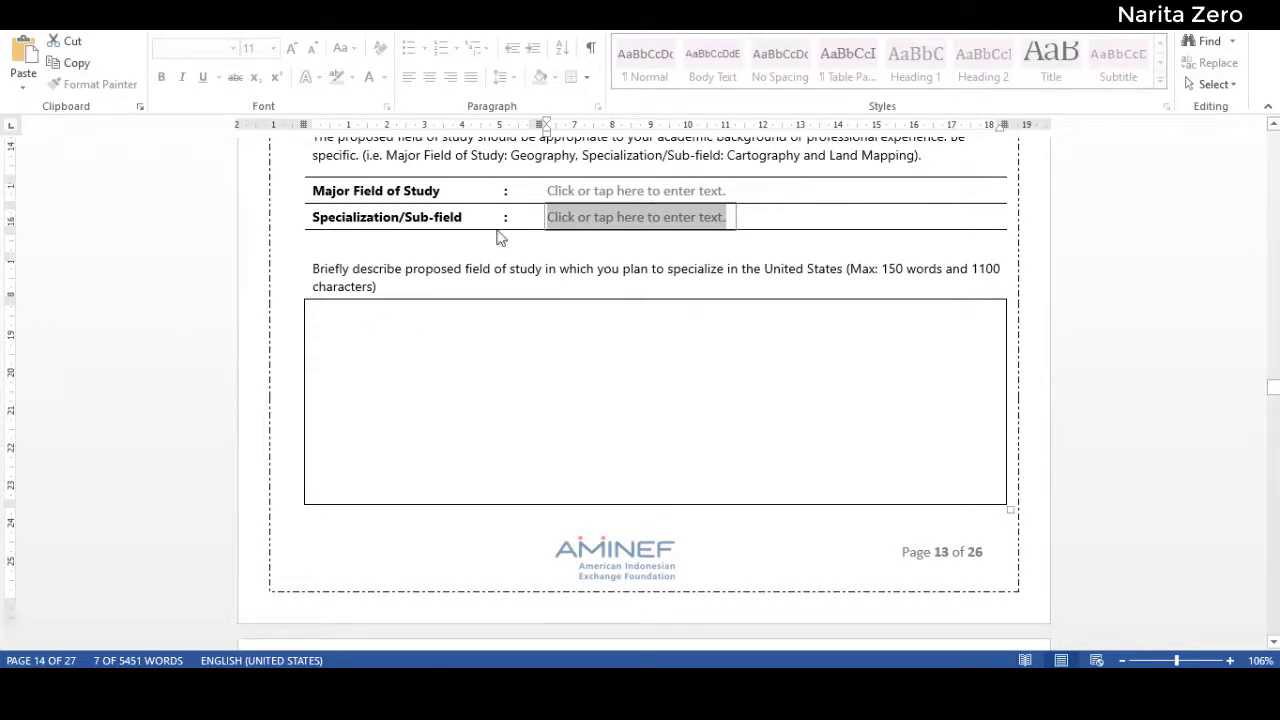
# Check the description boxes for the proposed field of study and for future plans, including their word and character limits.
pyautogui.click(420, 358)
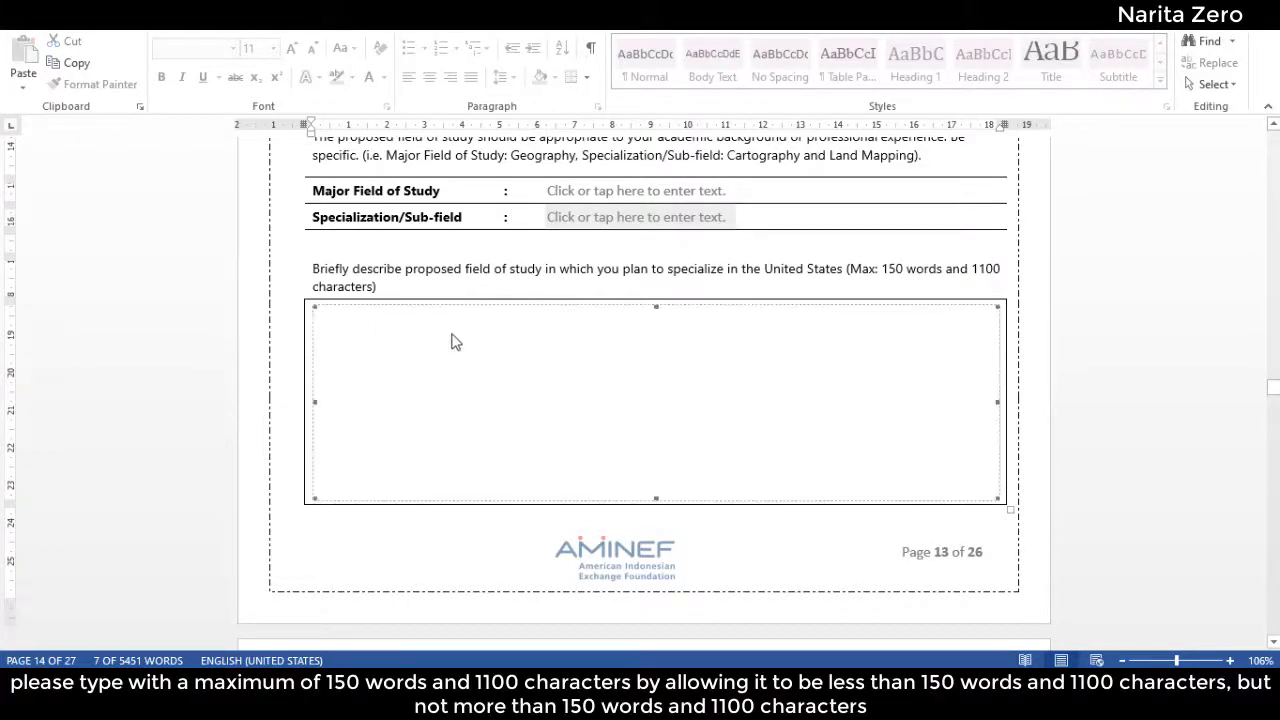
pyautogui.scroll(-5, 498, 344)
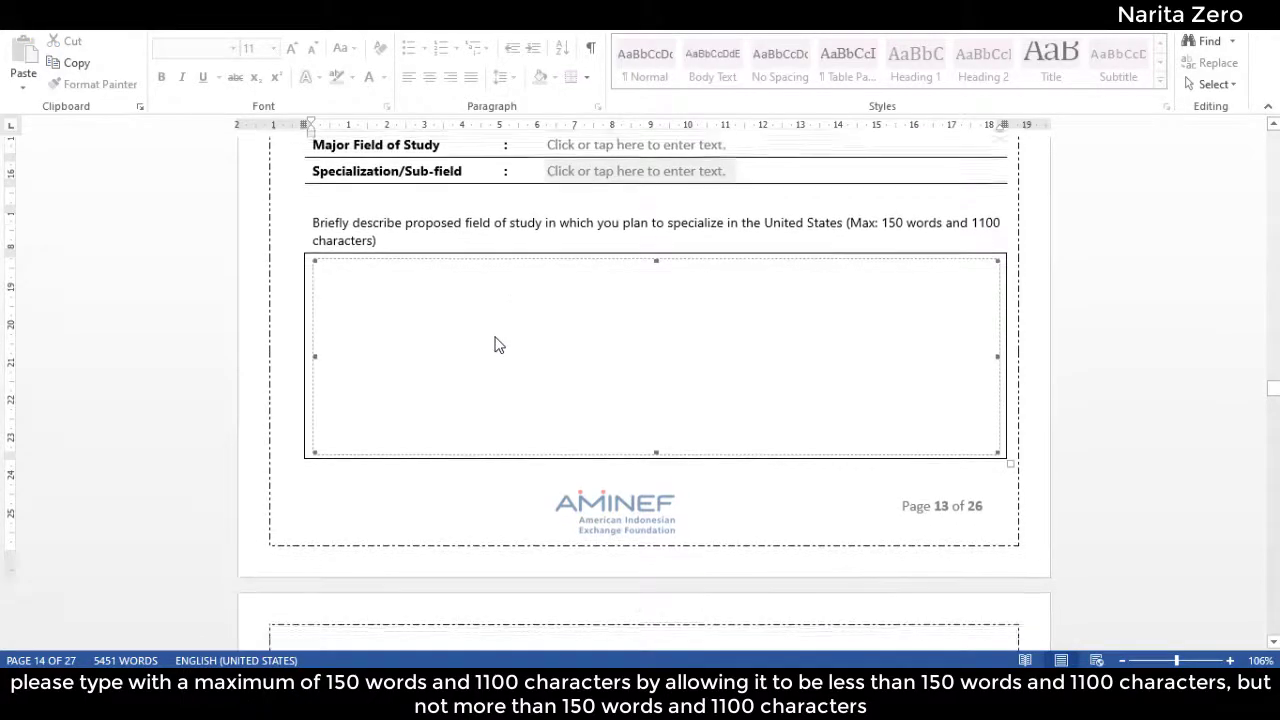
pyautogui.scroll(3, 498, 344)
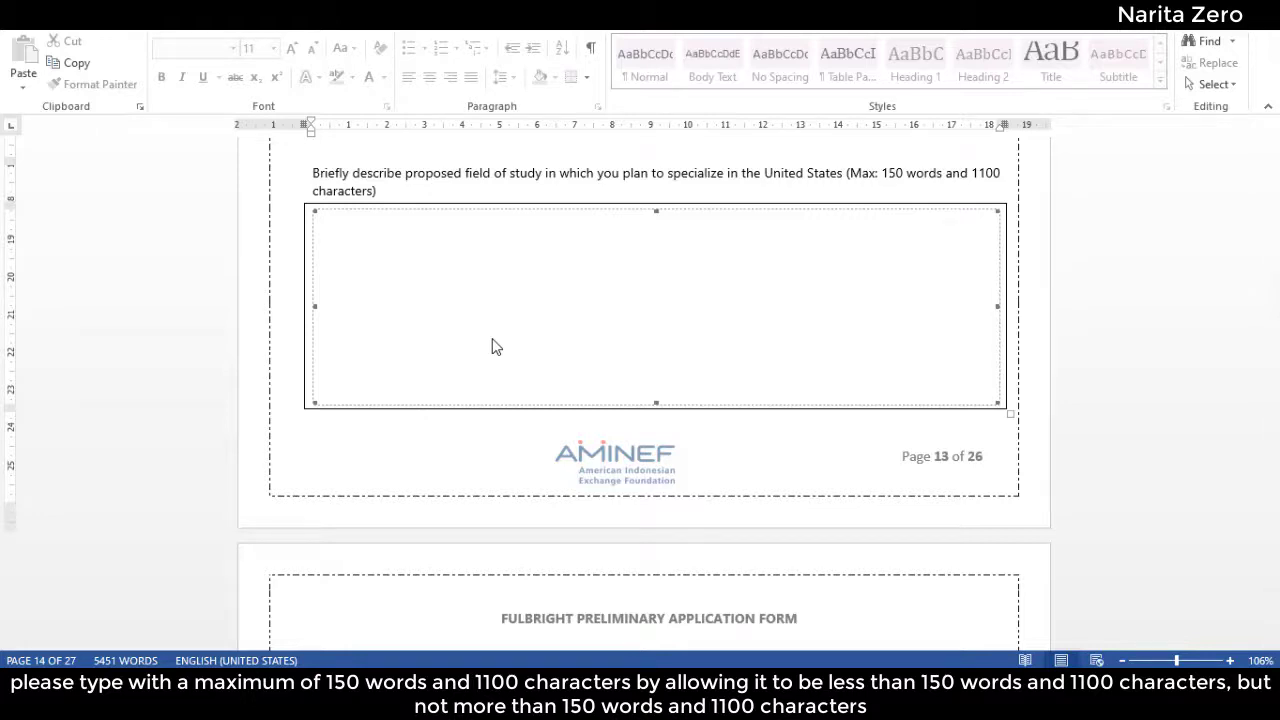
pyautogui.scroll(-8, 492, 346)
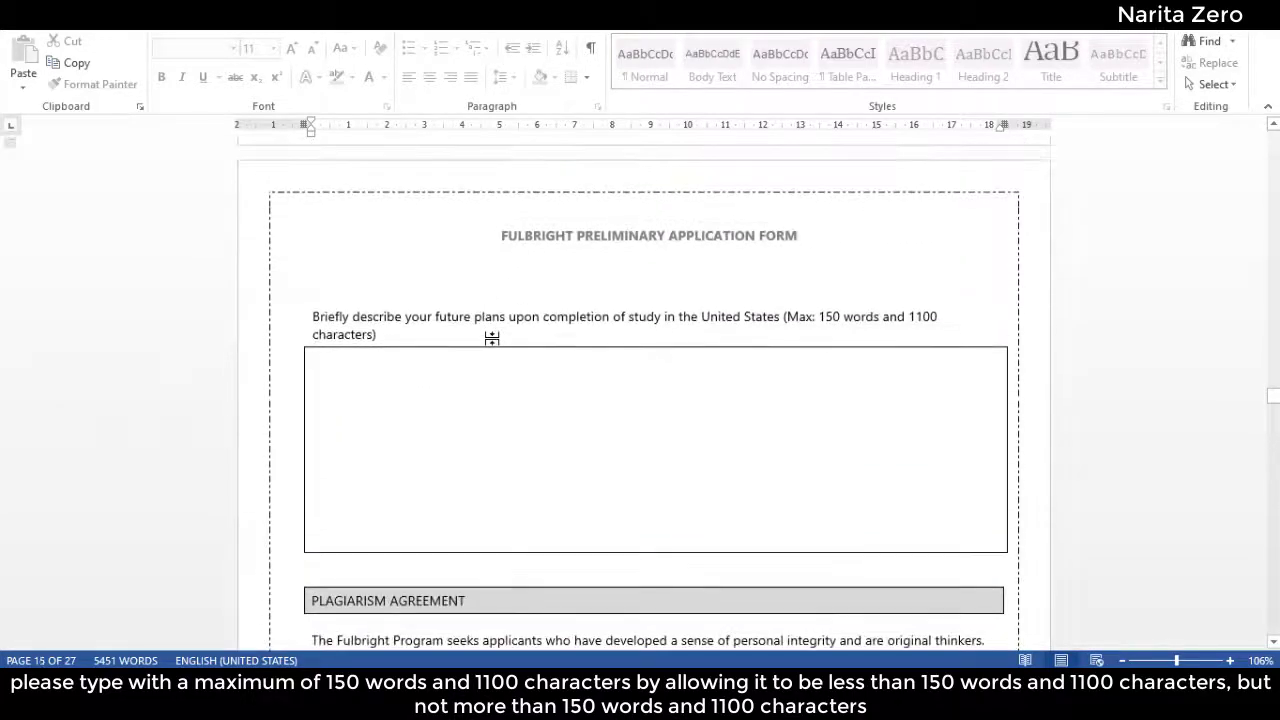
pyautogui.click(401, 354)
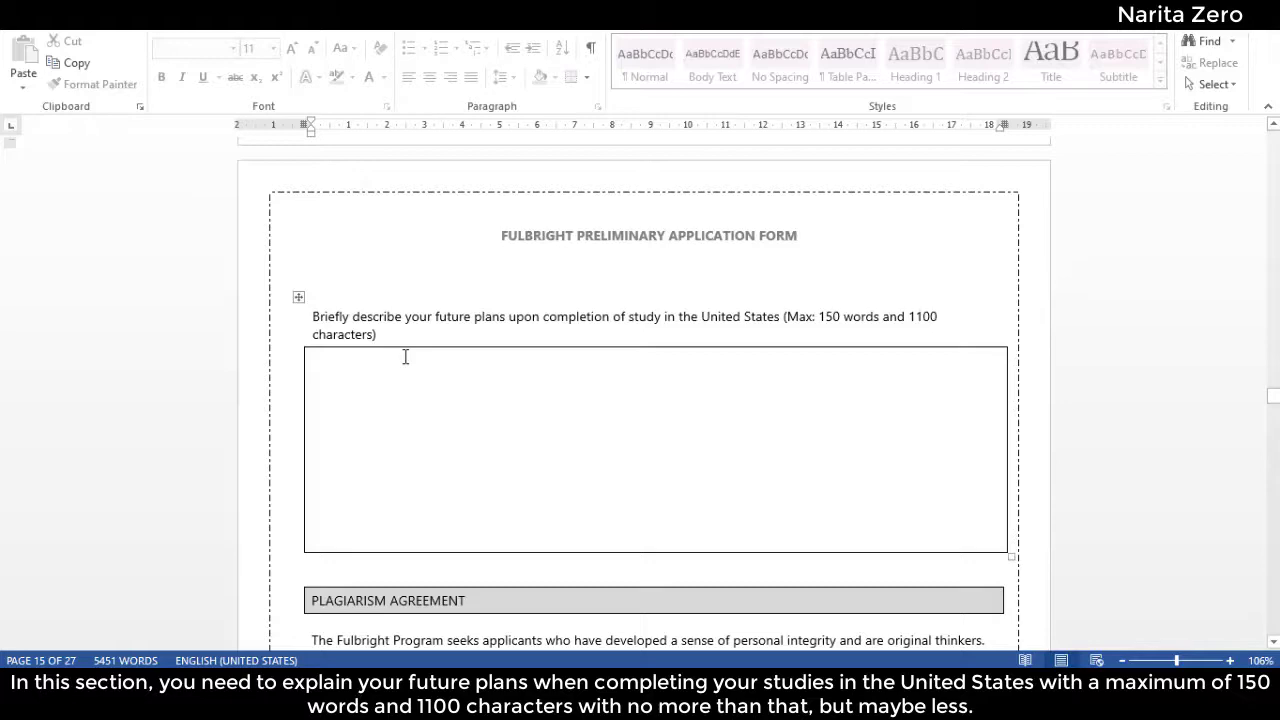
# Read through the Plagiarism Agreement and mark Yes for its acknowledgement statement.
pyautogui.scroll(-7, 405, 357)
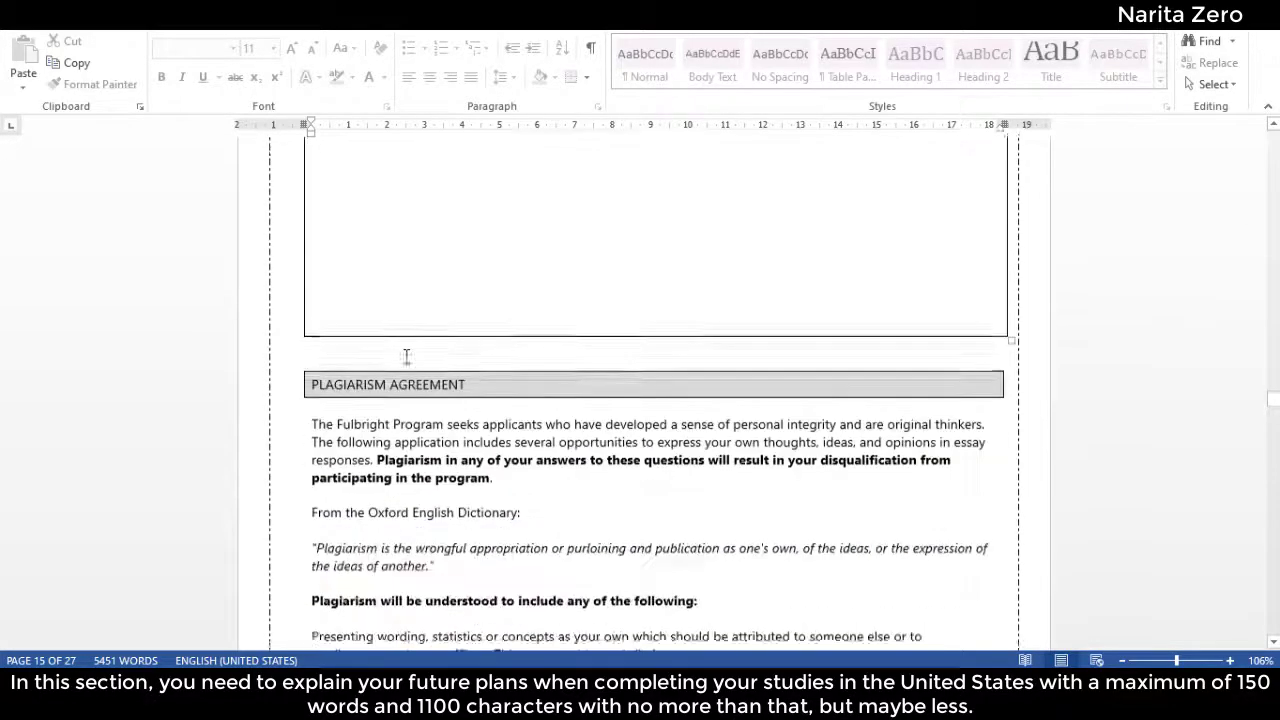
pyautogui.scroll(-1, 405, 360)
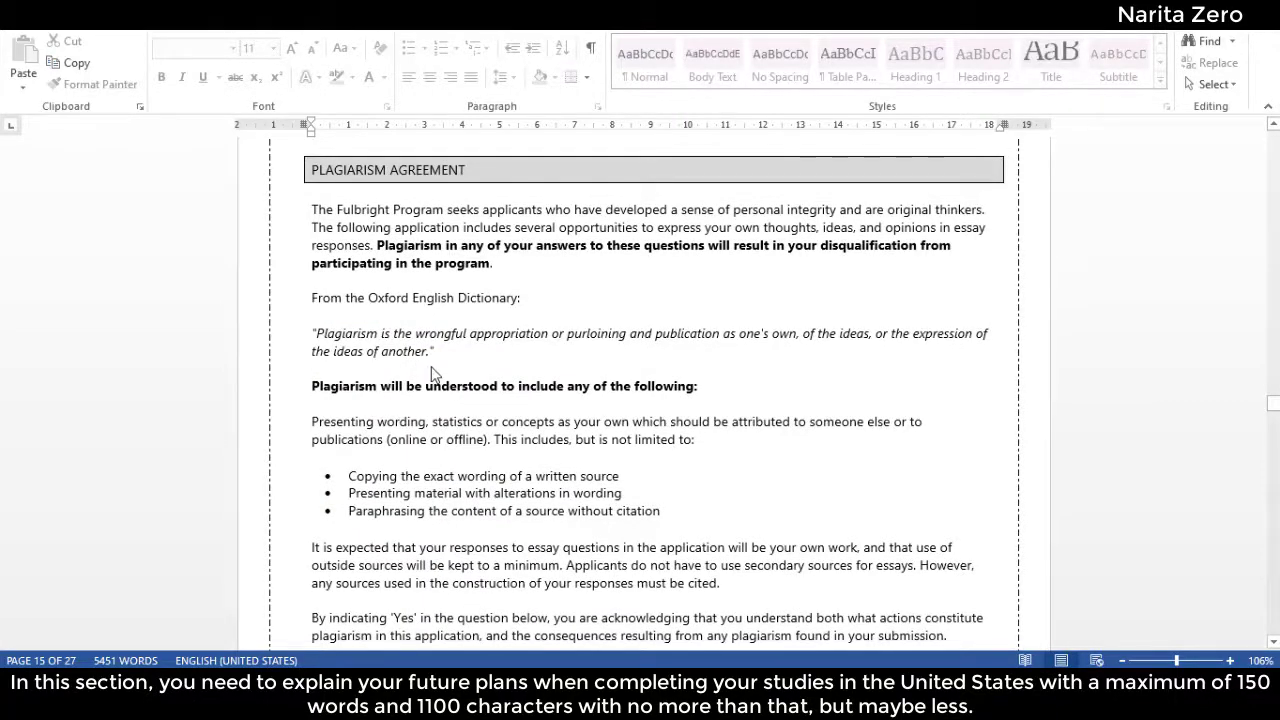
pyautogui.scroll(-10, 432, 372)
pyautogui.scroll(5, 432, 370)
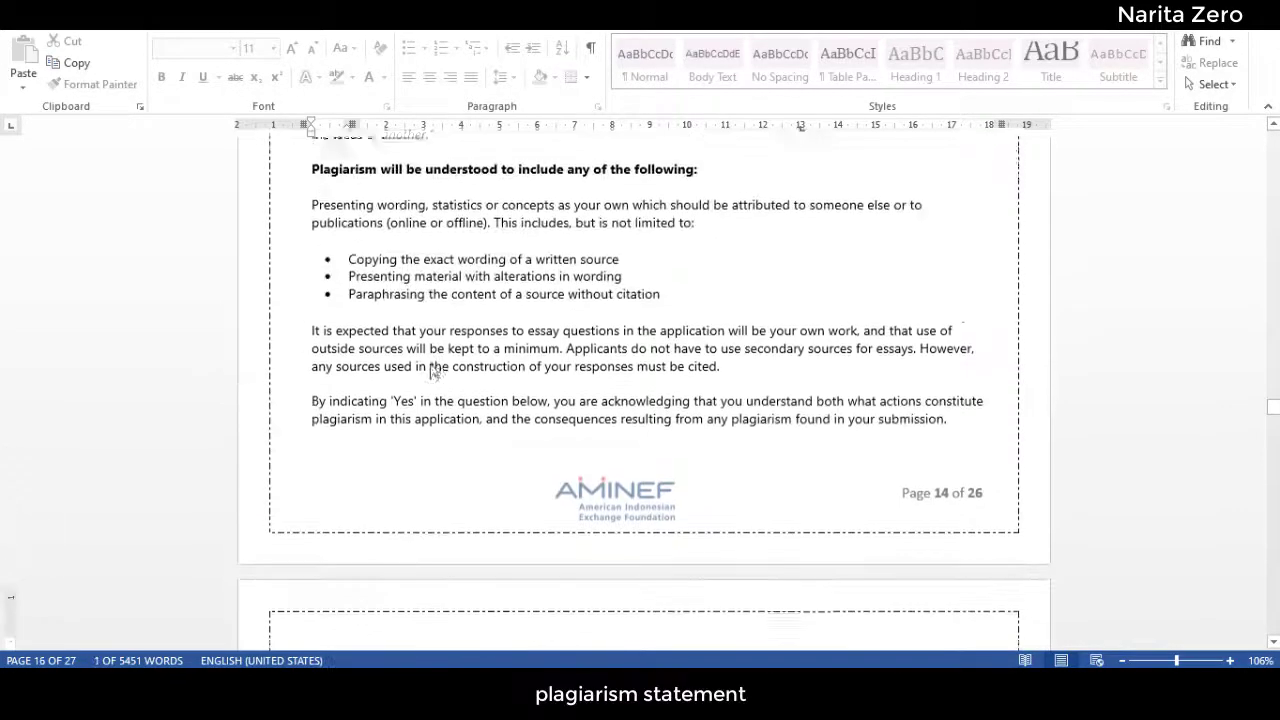
pyautogui.scroll(5, 432, 370)
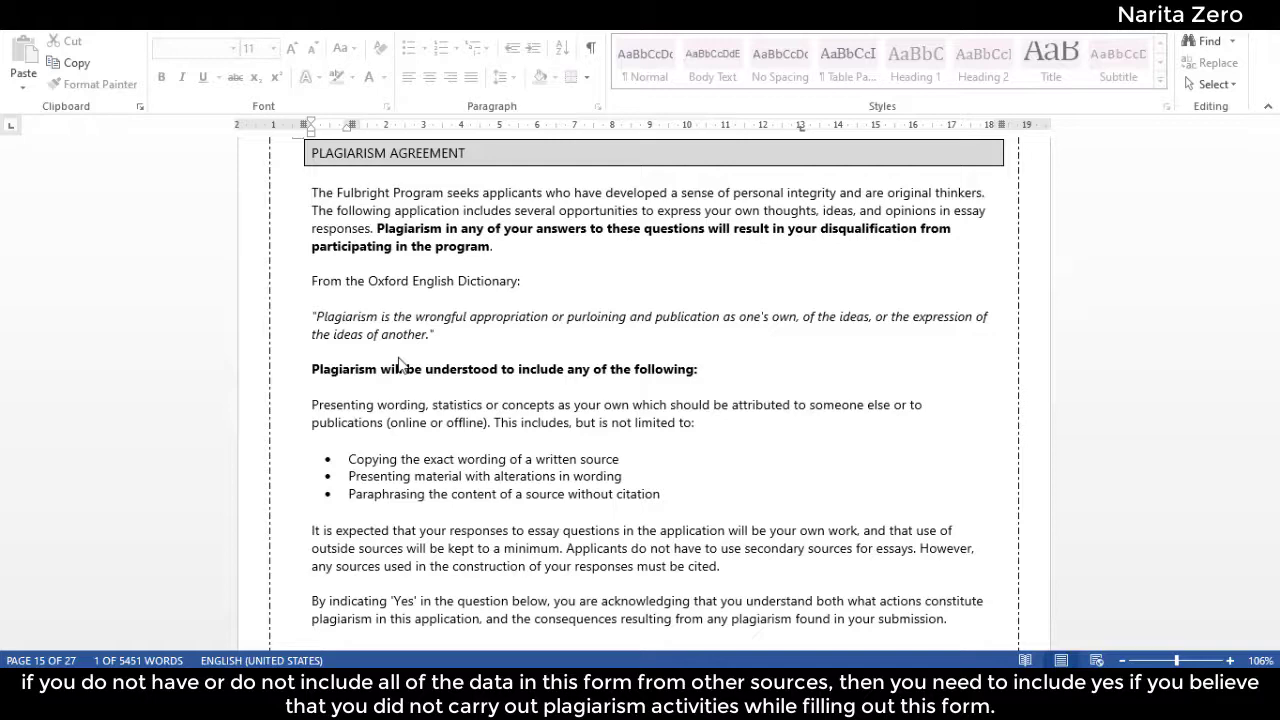
pyautogui.scroll(-2, 376, 399)
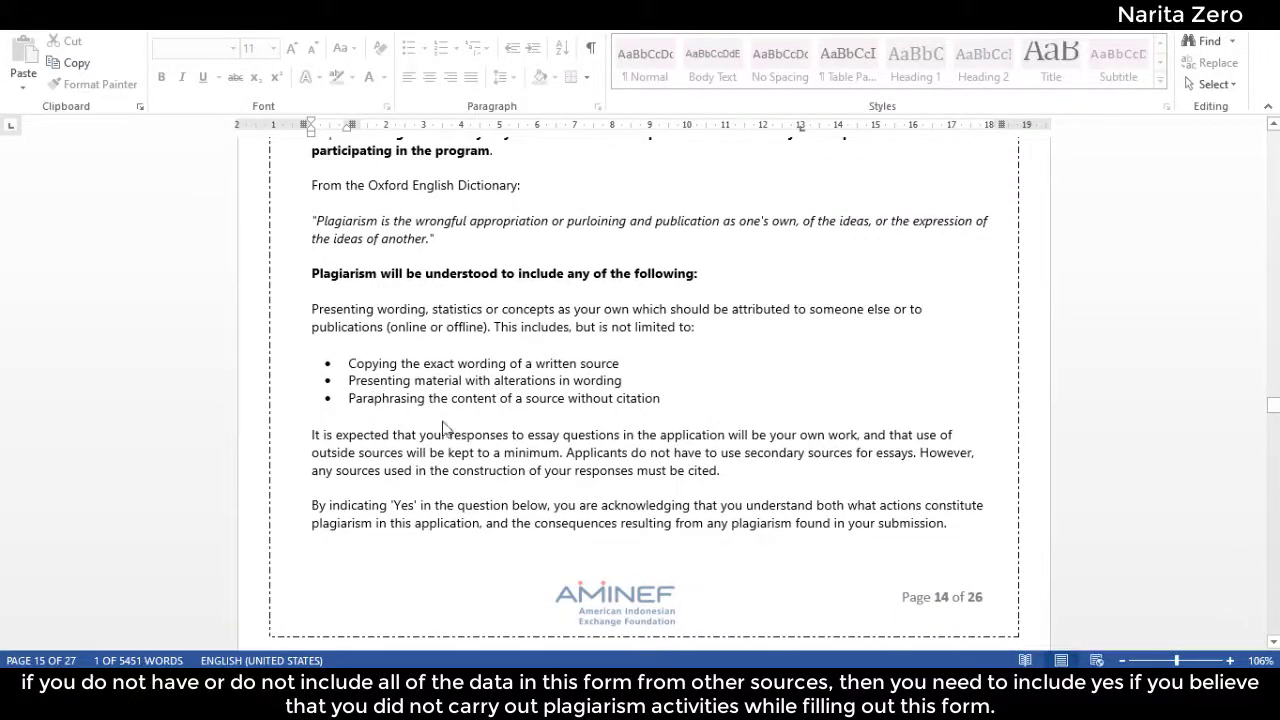
pyautogui.scroll(-7, 445, 428)
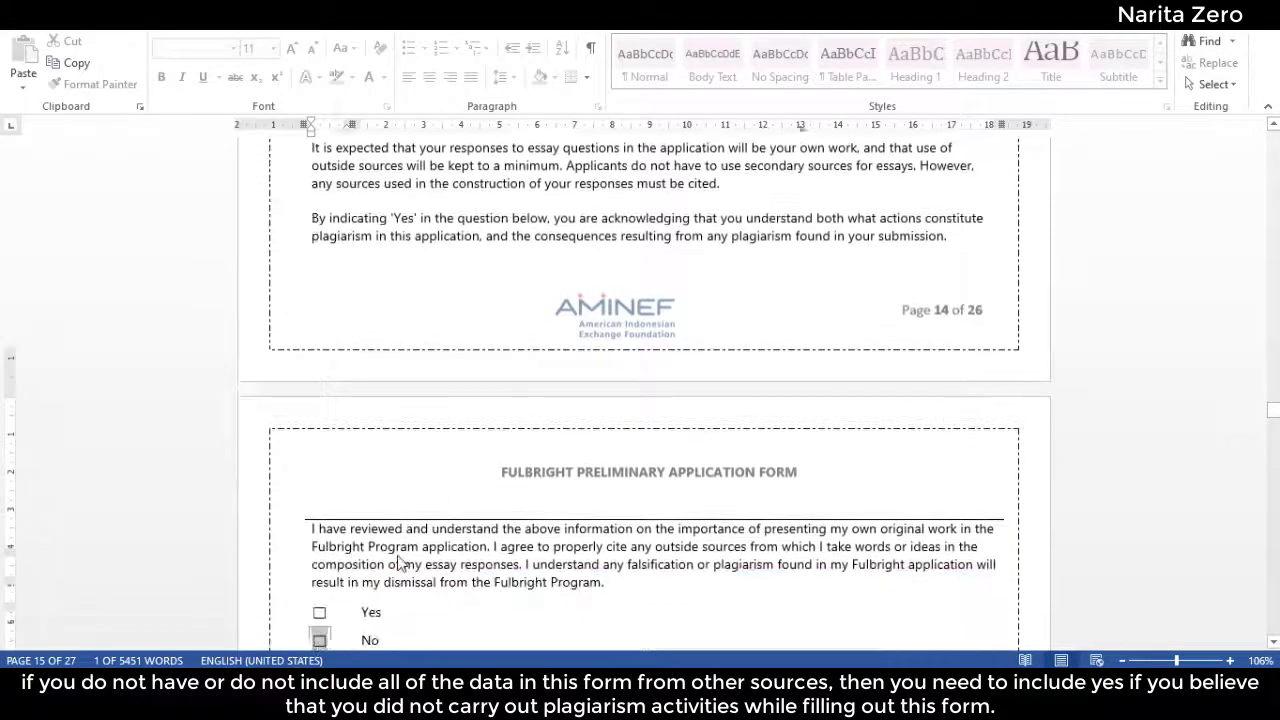
pyautogui.click(319, 565)
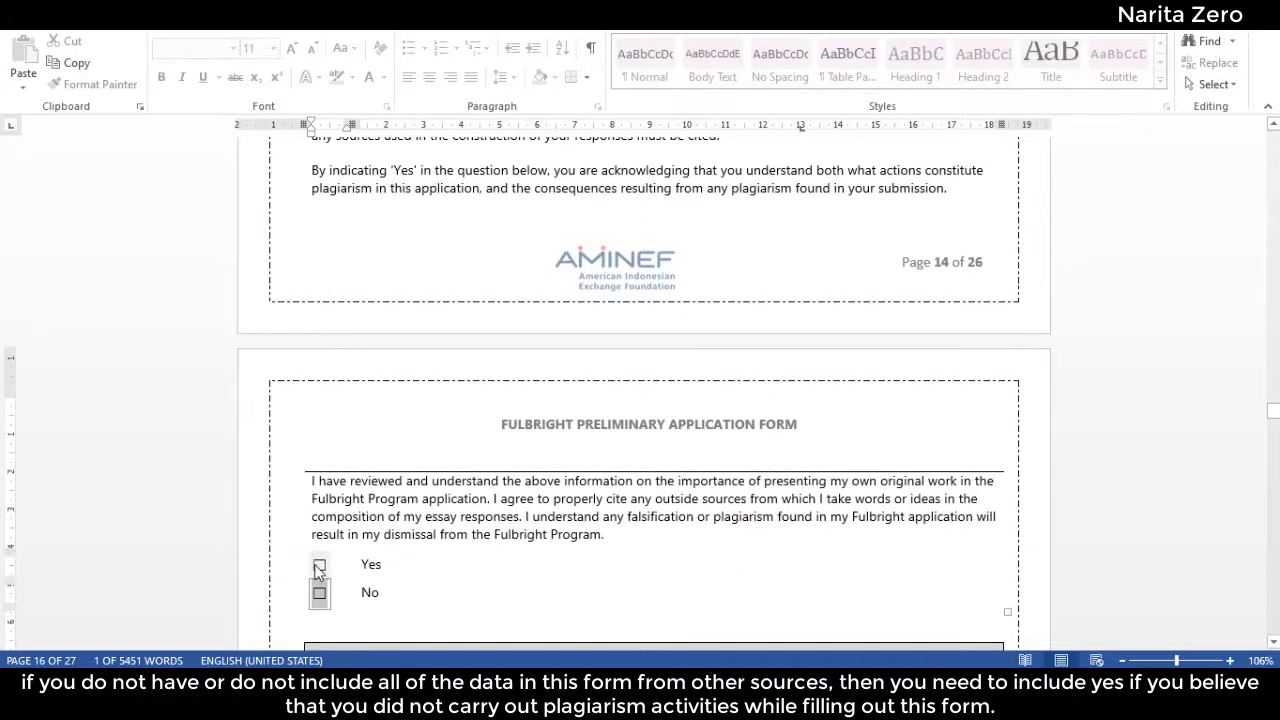
# Reread the Plagiarism Agreement, covering the definition, the listed examples and the rules on citing outside sources.
pyautogui.scroll(-6, 316, 572)
pyautogui.scroll(-7, 360, 480)
pyautogui.scroll(7, 371, 460)
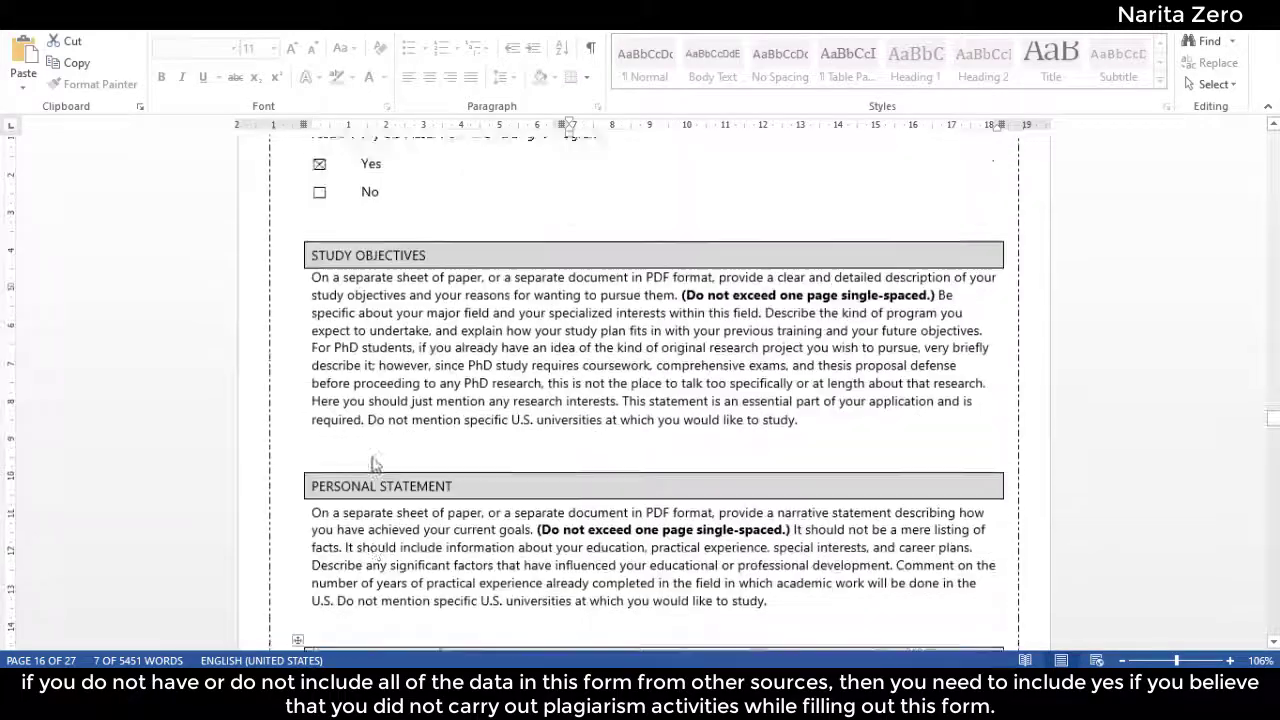
pyautogui.scroll(7, 373, 463)
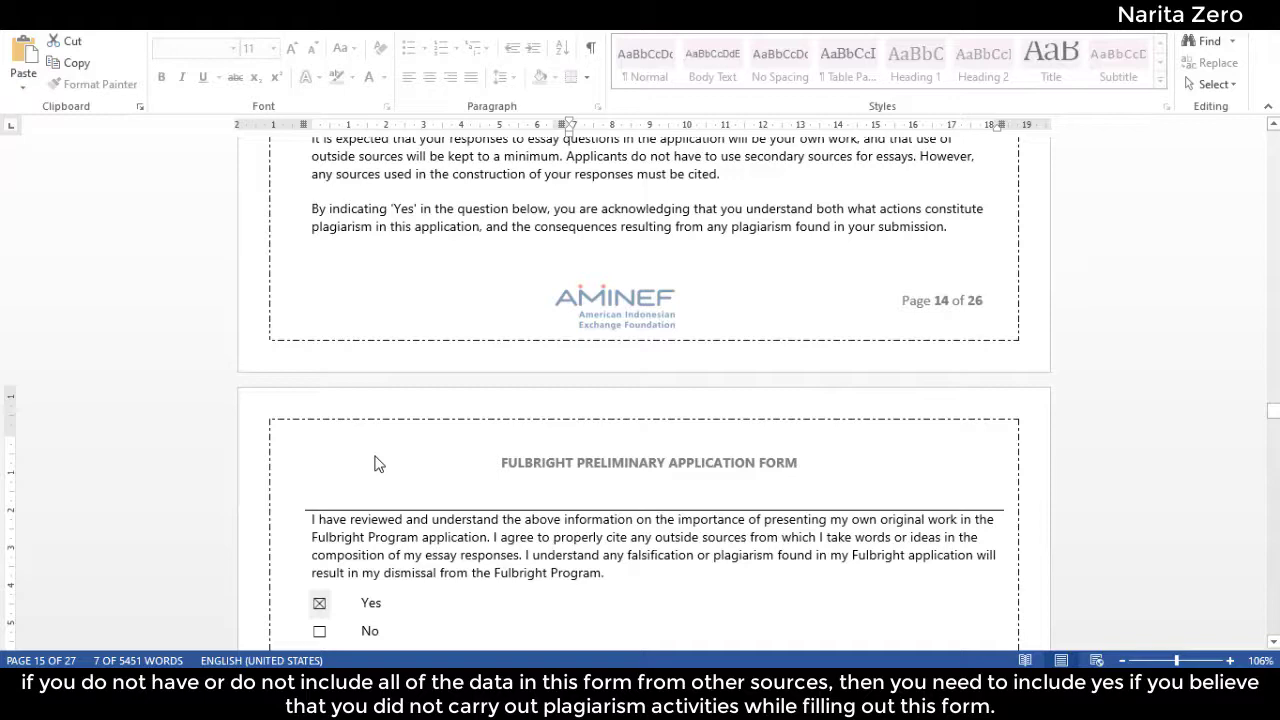
pyautogui.scroll(7, 375, 463)
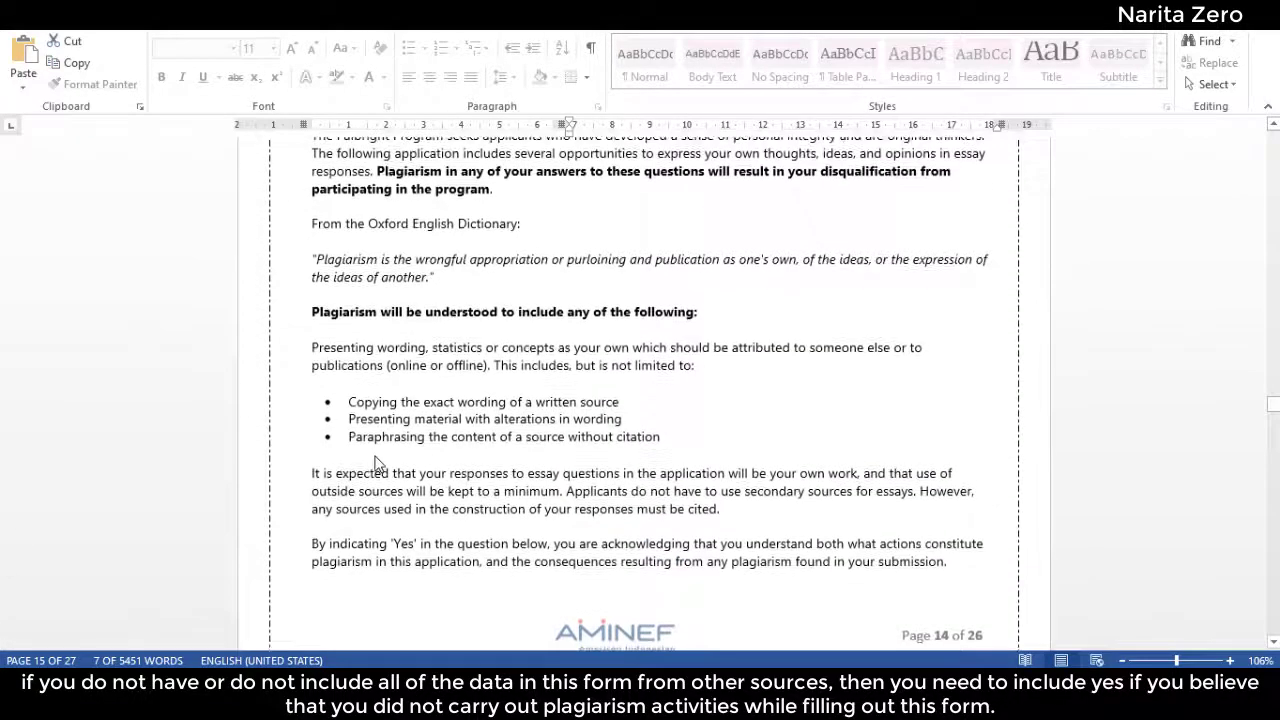
pyautogui.scroll(2, 375, 463)
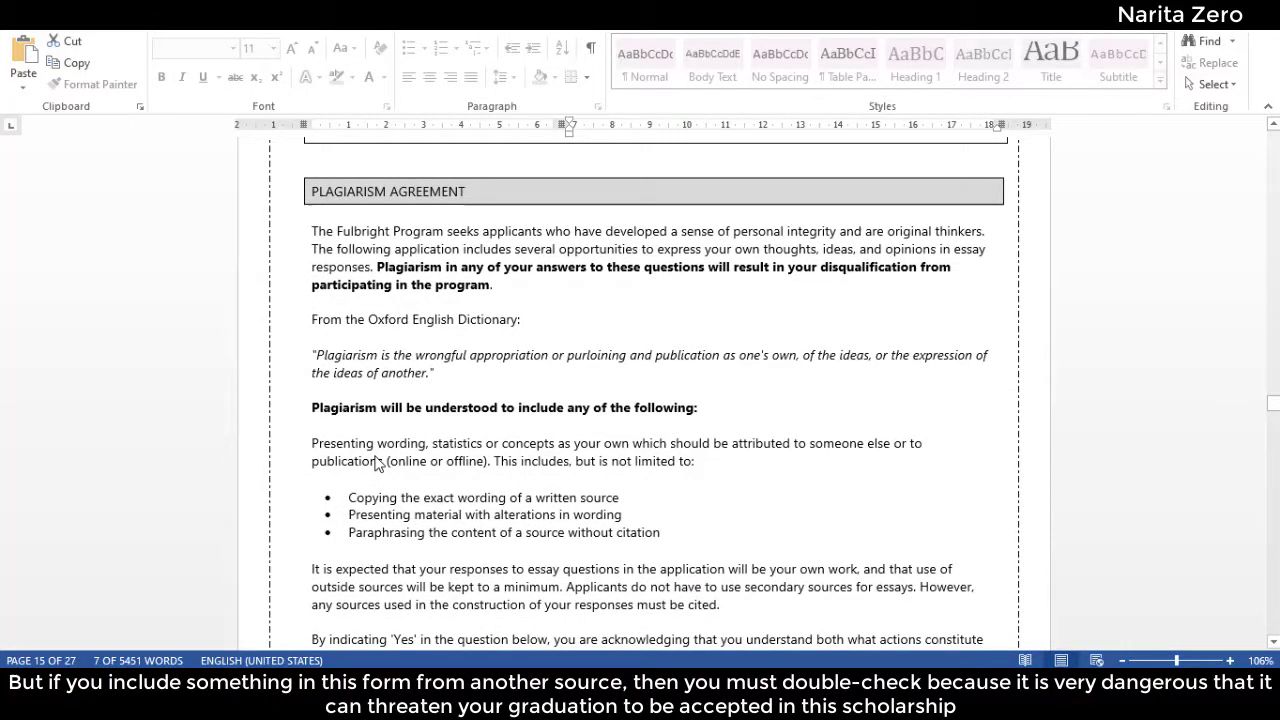
pyautogui.scroll(-4, 375, 463)
pyautogui.scroll(3, 375, 463)
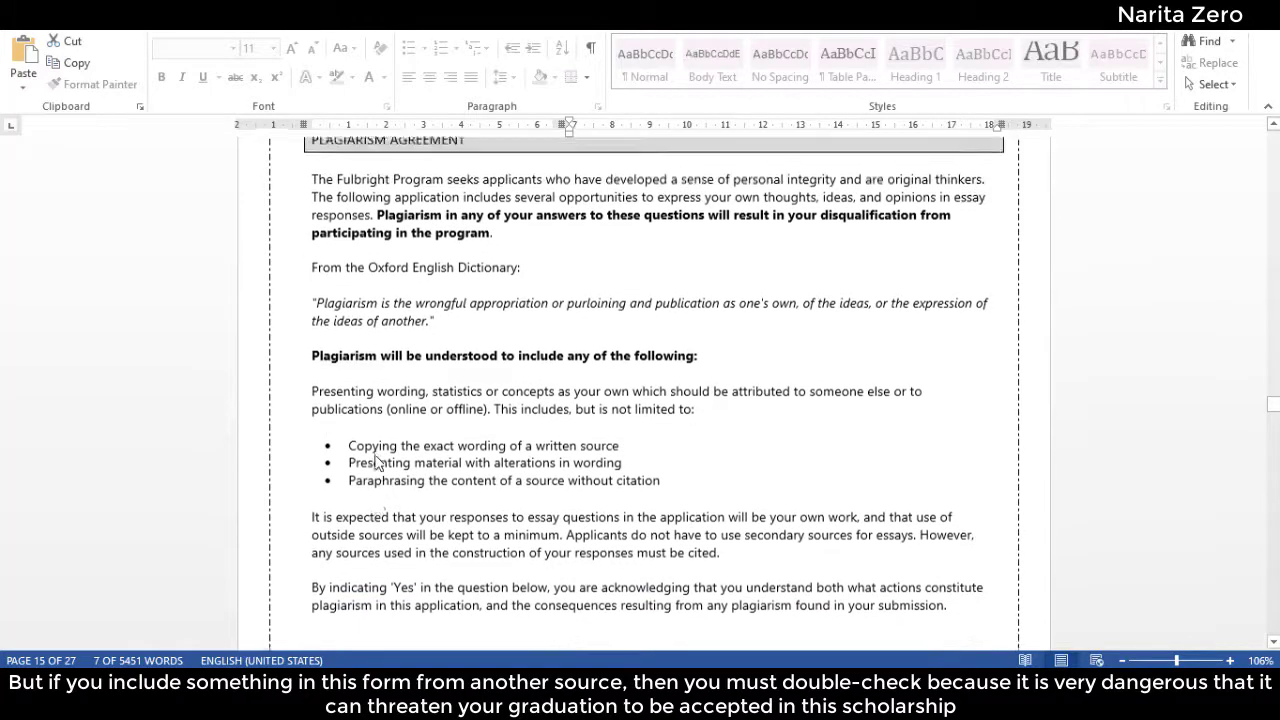
pyautogui.scroll(1, 376, 460)
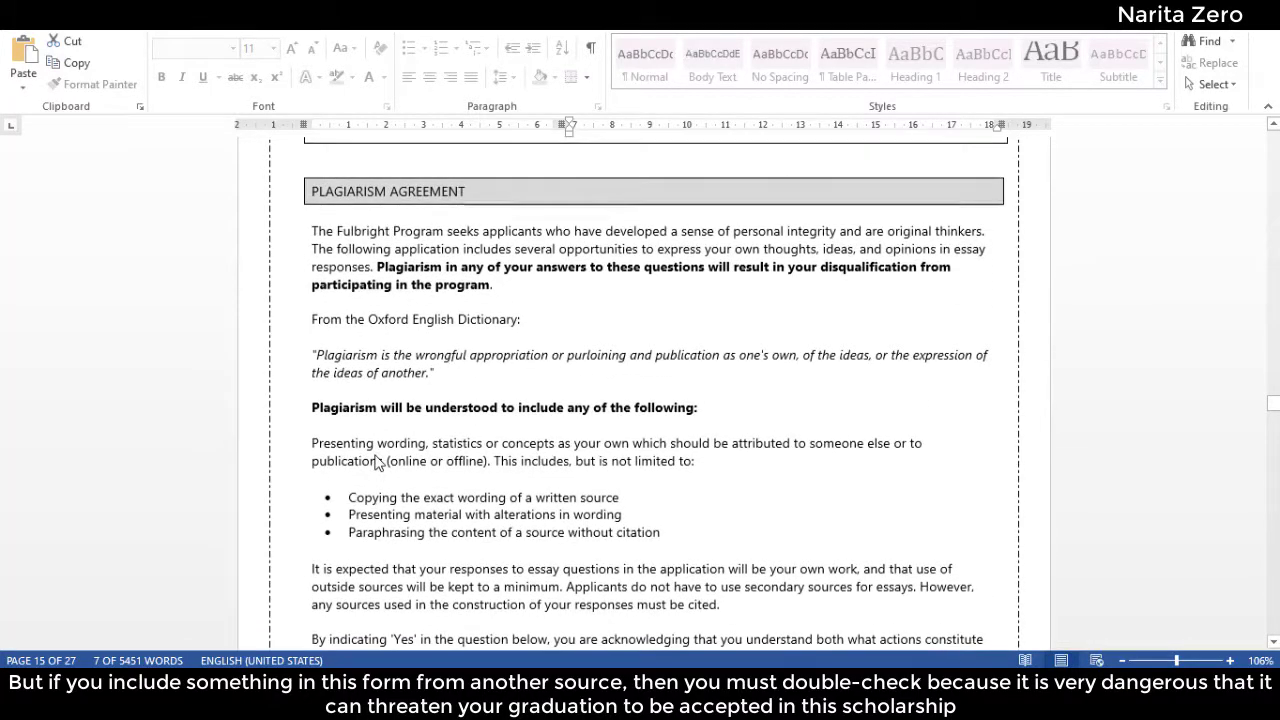
pyautogui.scroll(-2, 375, 462)
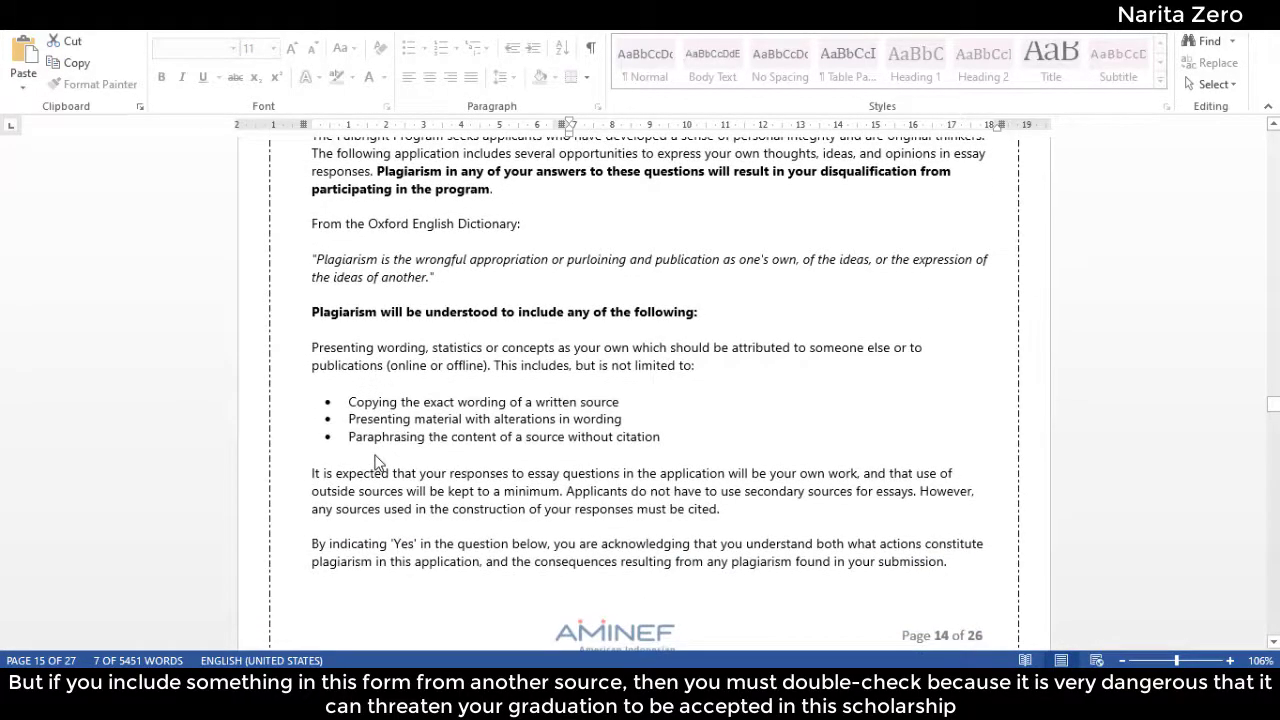
pyautogui.scroll(1, 378, 463)
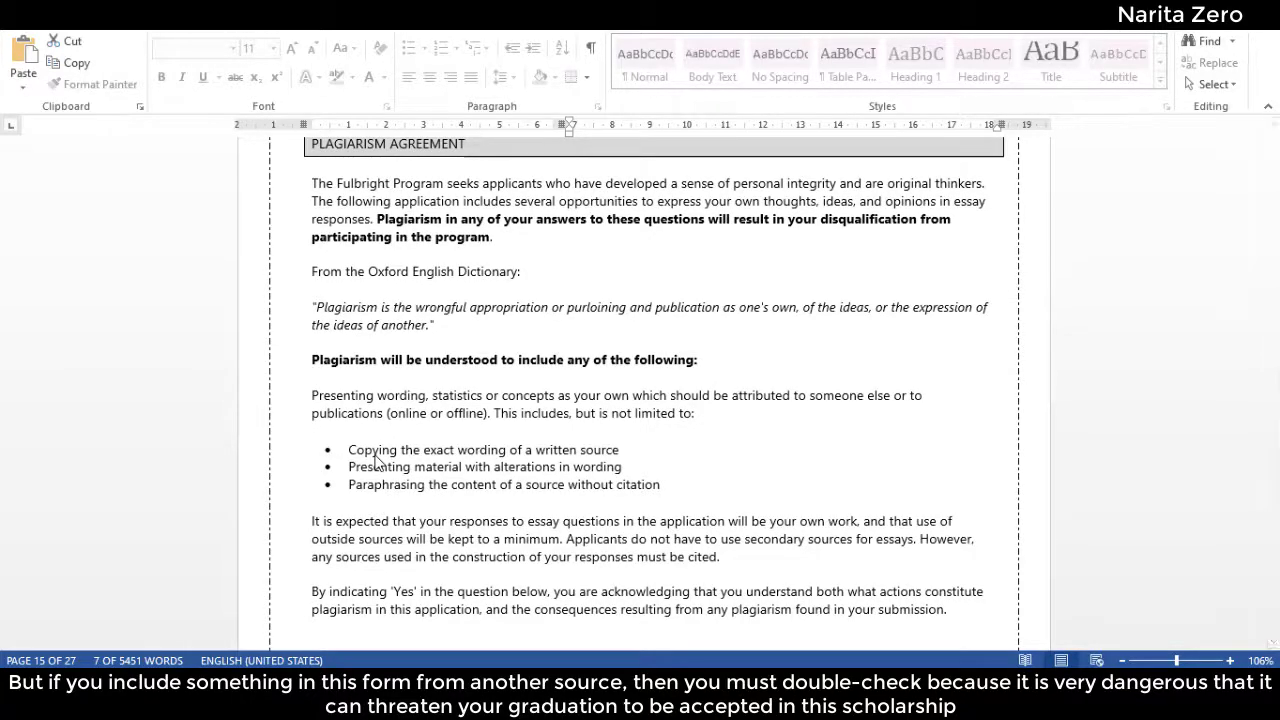
pyautogui.scroll(-3, 385, 458)
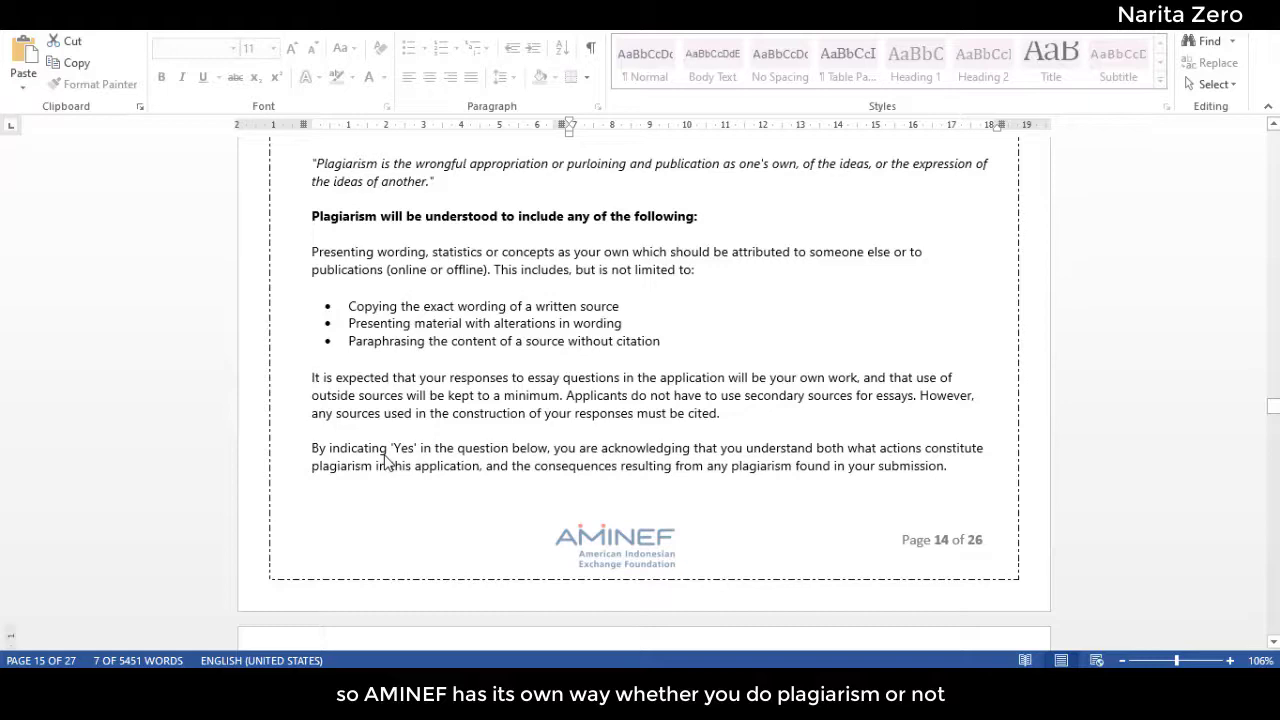
# Read the Study Objectives and Personal Statement instructions, including the format and page length each document requires.
pyautogui.scroll(-10, 385, 460)
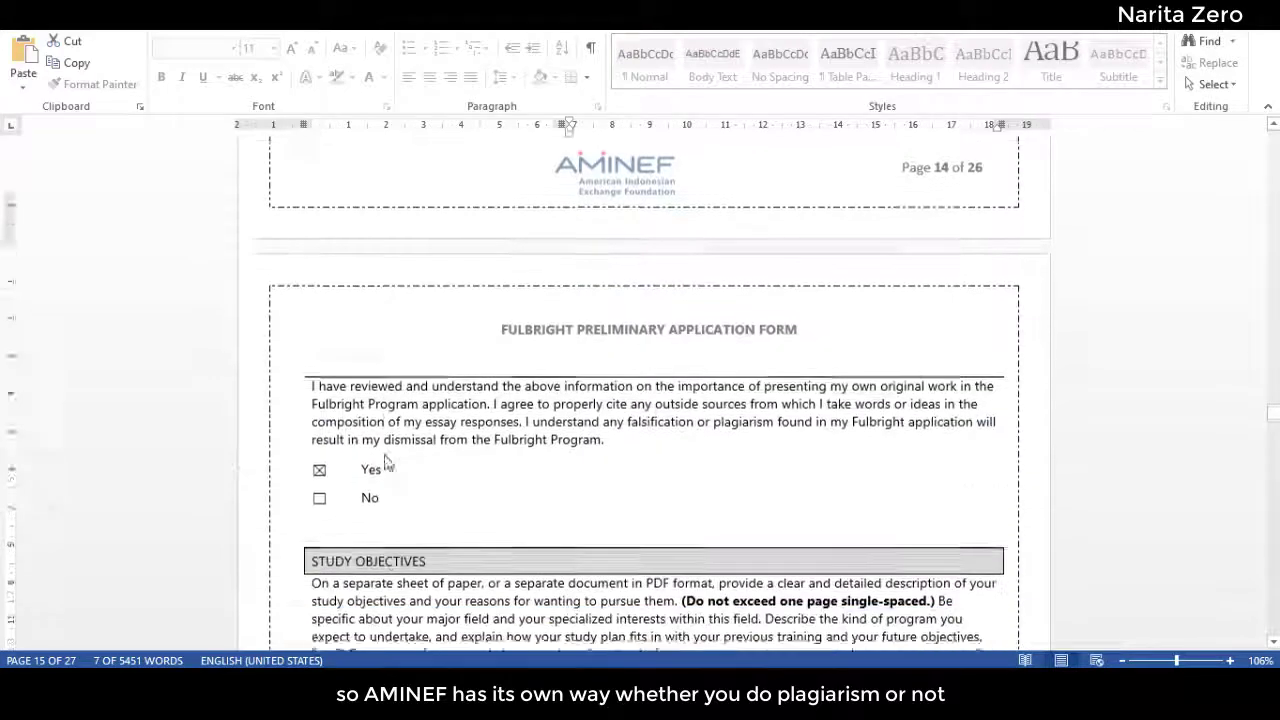
pyautogui.scroll(-4, 386, 462)
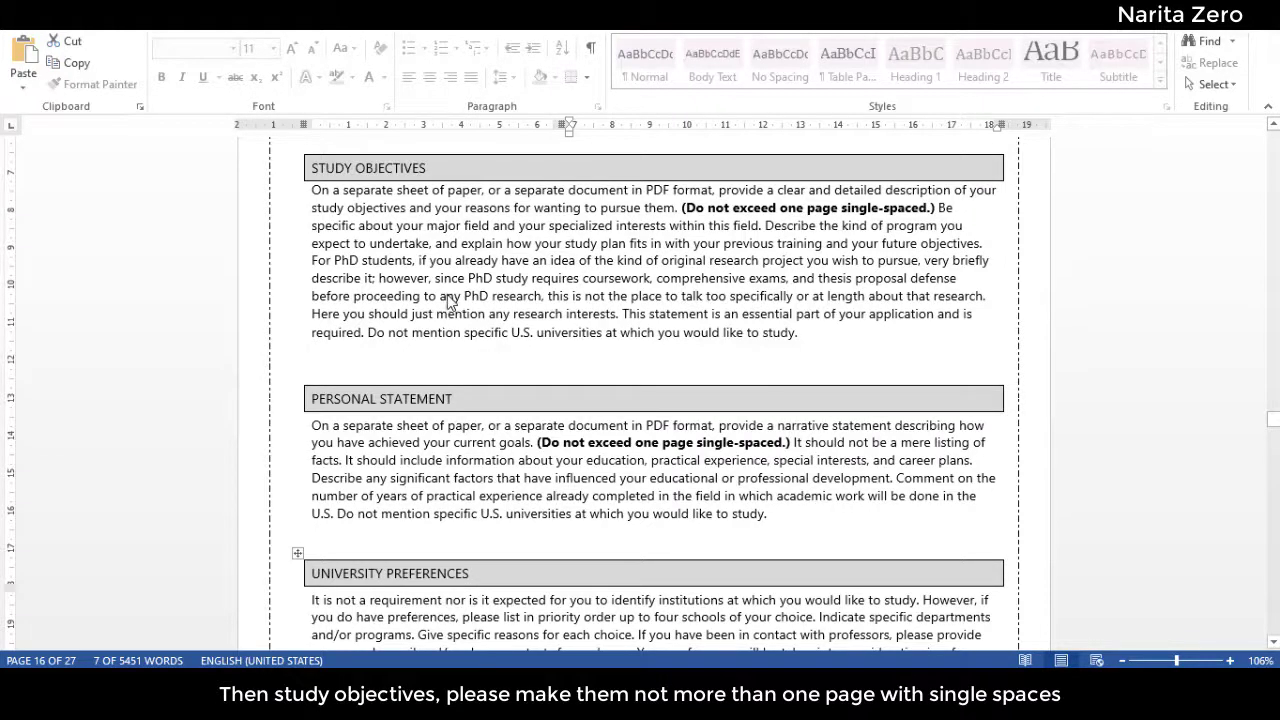
pyautogui.scroll(-2, 458, 312)
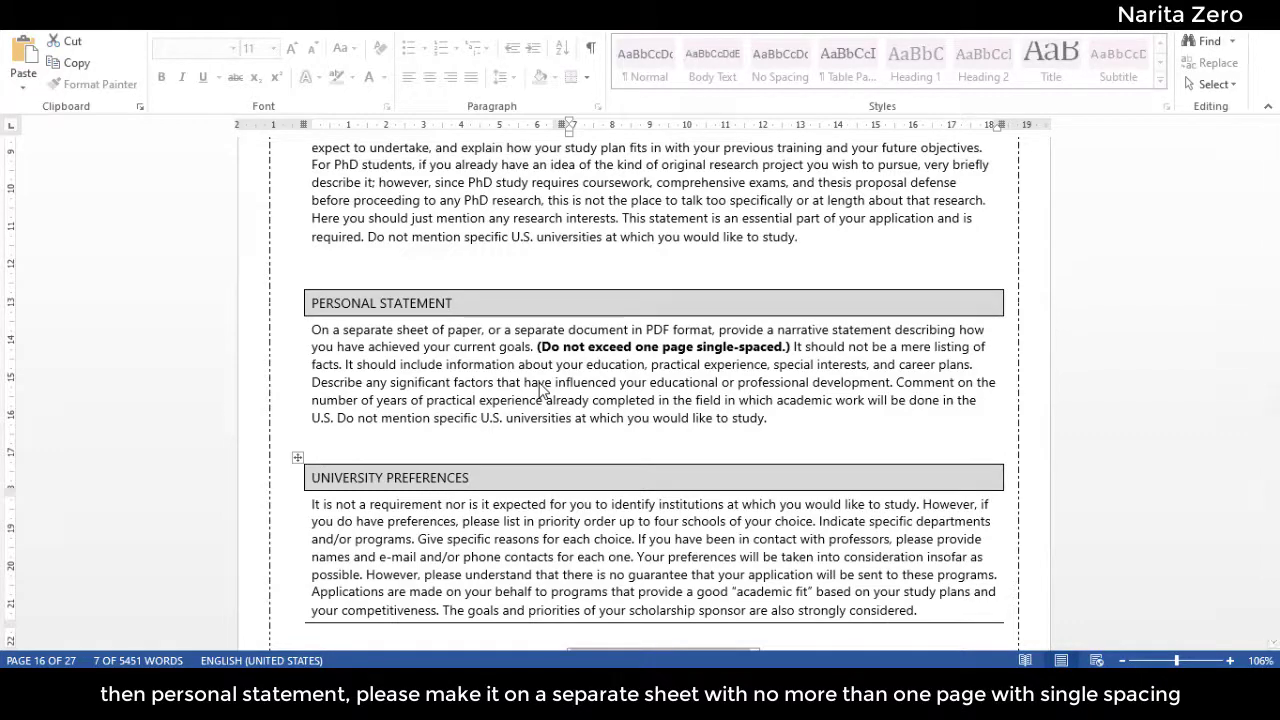
pyautogui.scroll(2, 540, 388)
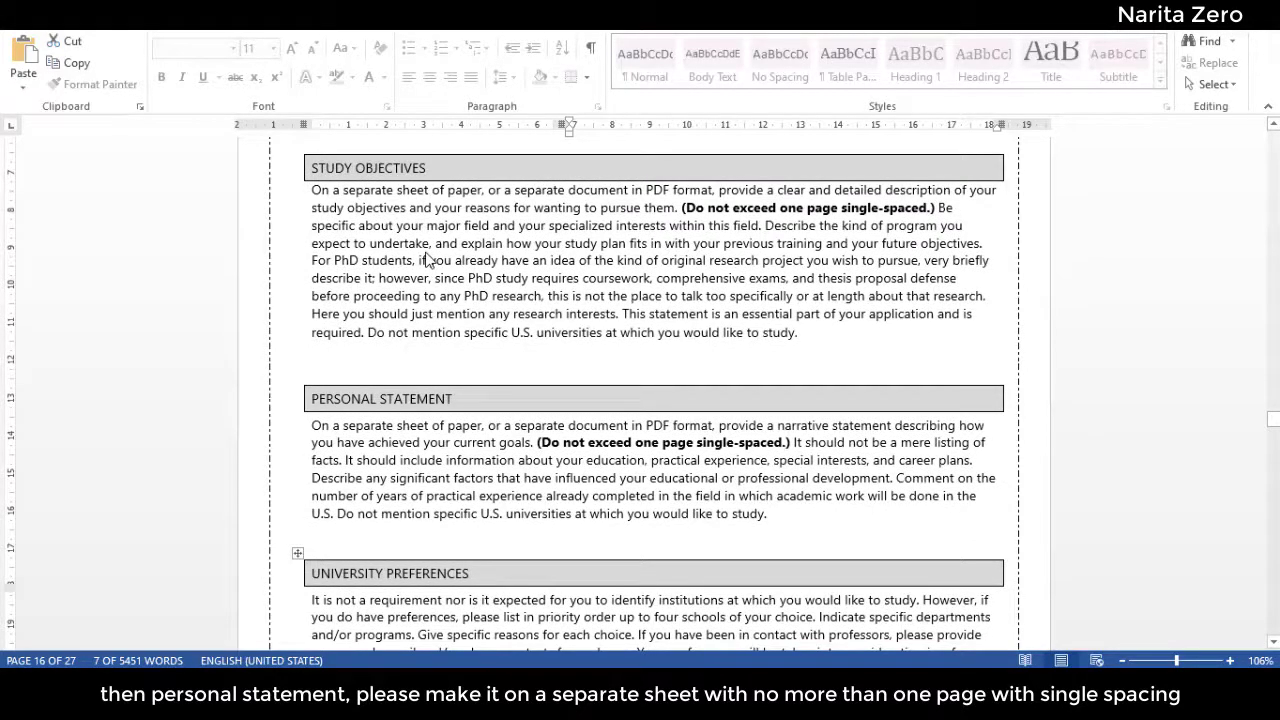
# Read the University Preferences instructions and look over the institution entry fields from Institution Name to Specific Reasons.
pyautogui.scroll(-9, 428, 260)
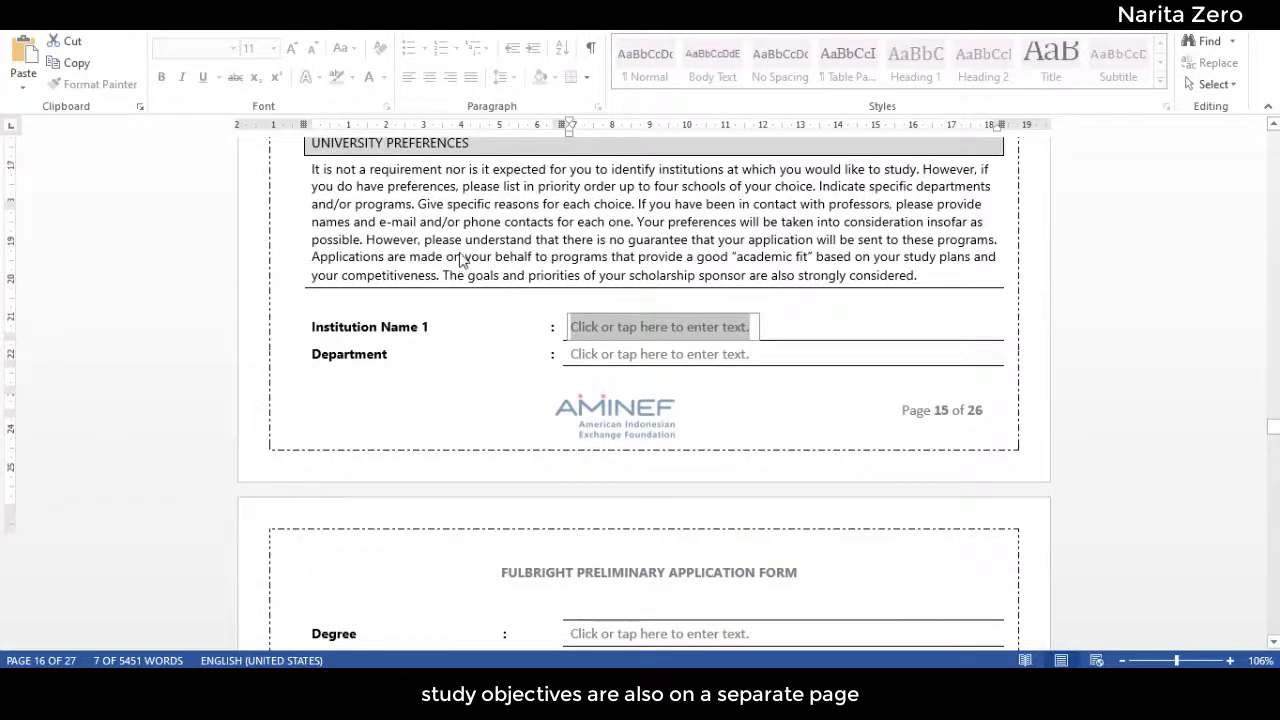
pyautogui.scroll(1, 449, 260)
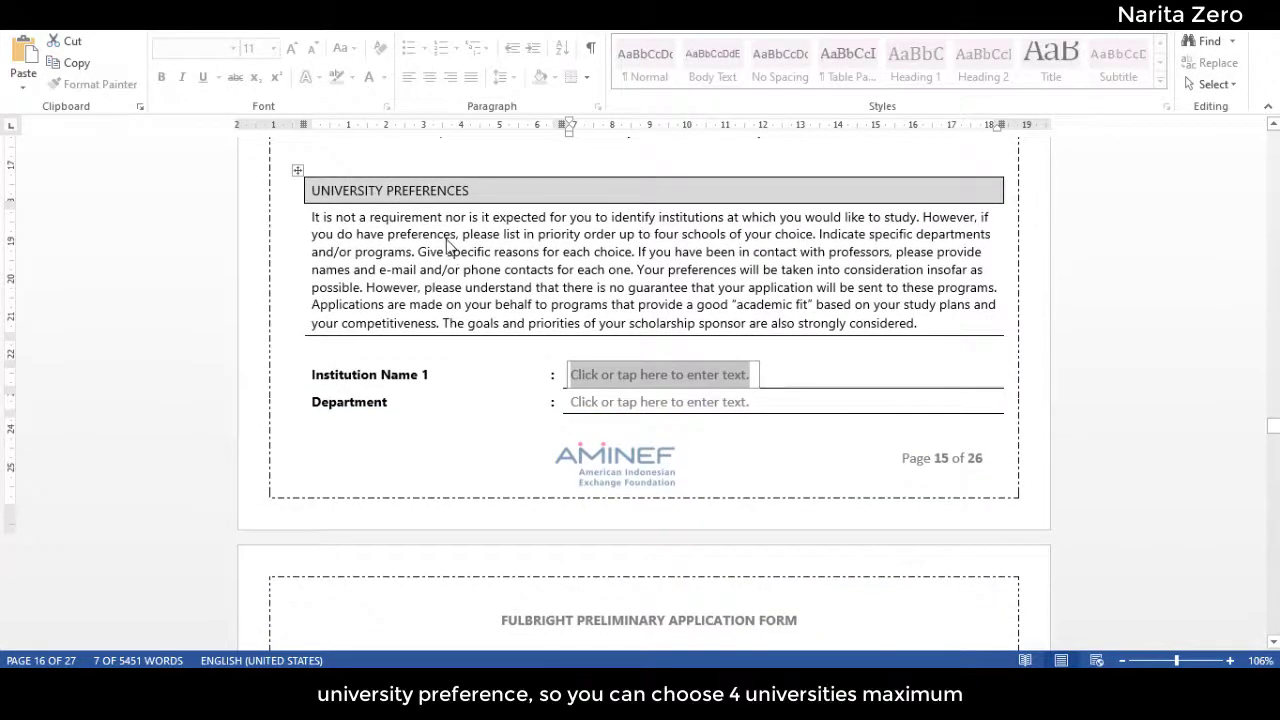
pyautogui.scroll(-15, 449, 247)
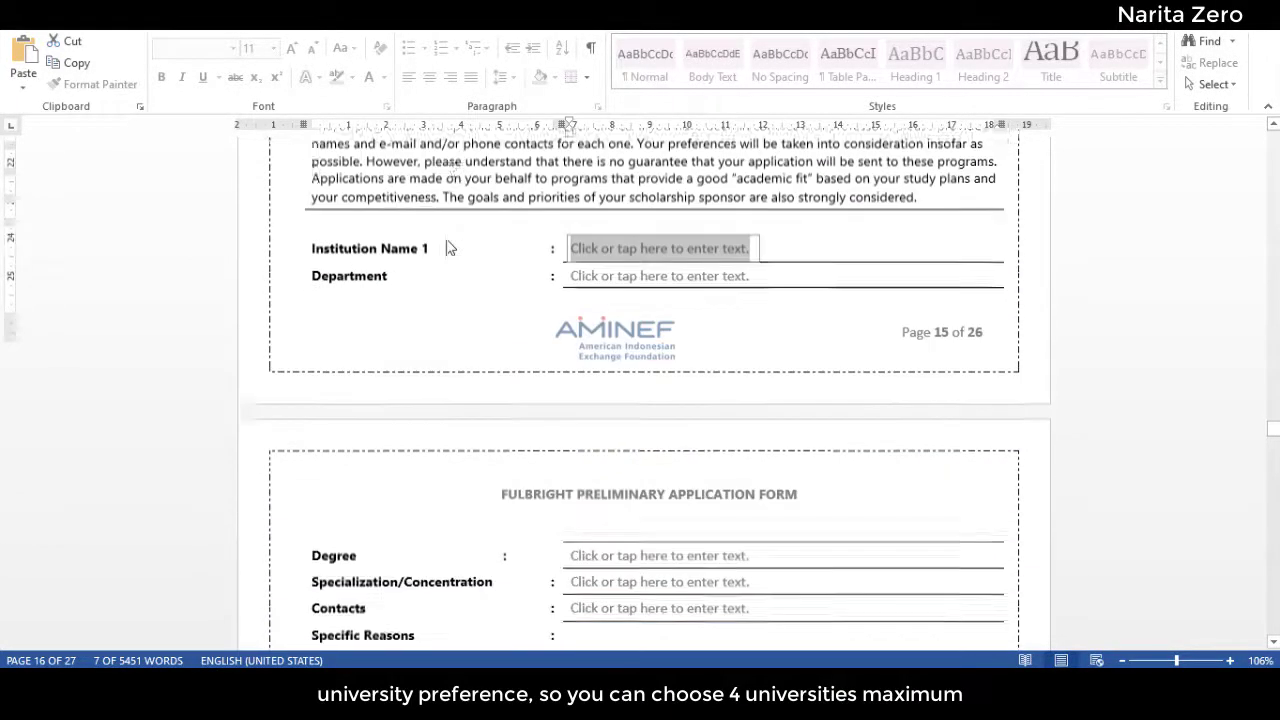
pyautogui.scroll(-10, 449, 247)
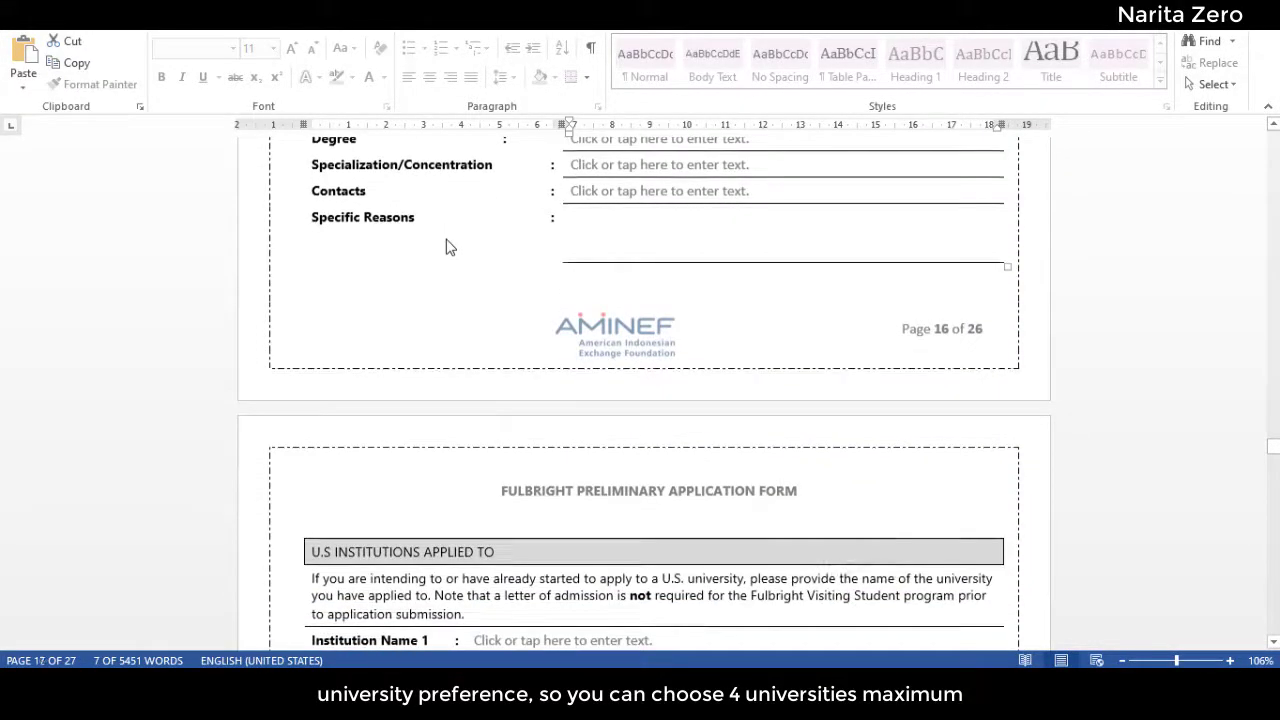
# Review the first institution's fields in University Preferences, covering name, department, degree, specialization, contacts and specific reasons.
pyautogui.scroll(-10, 449, 247)
pyautogui.scroll(12, 449, 247)
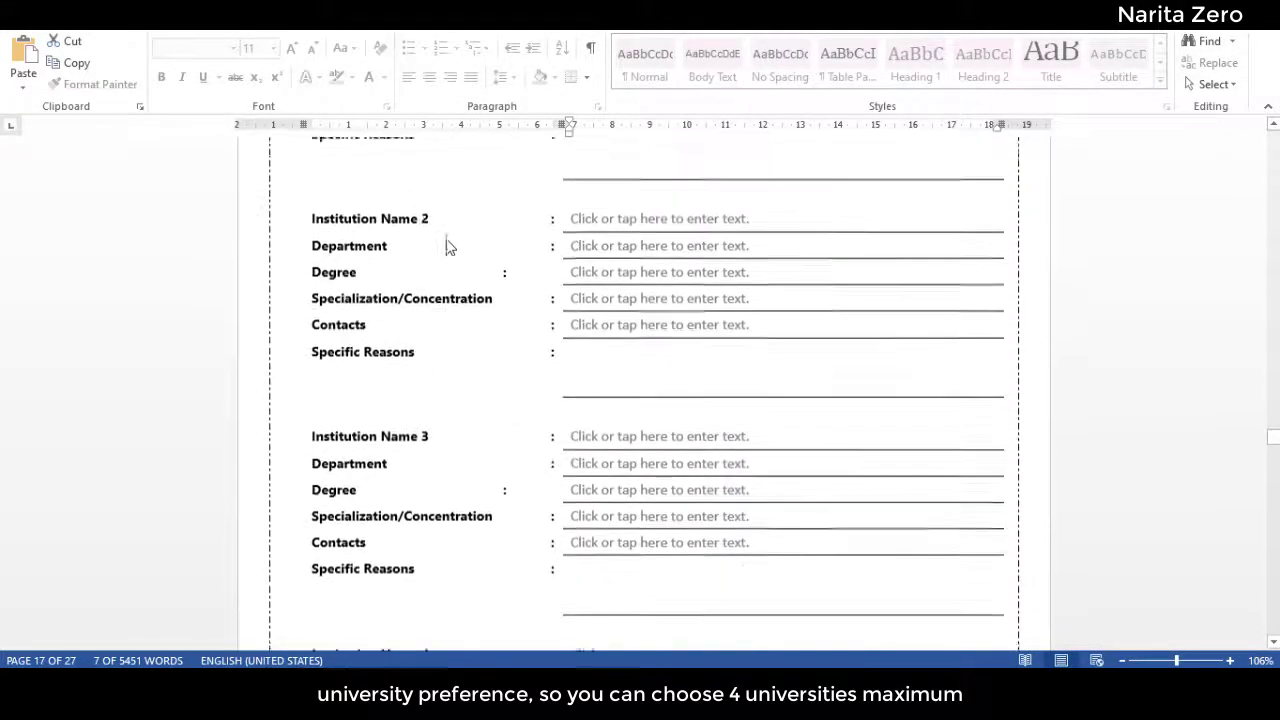
pyautogui.scroll(1, 450, 237)
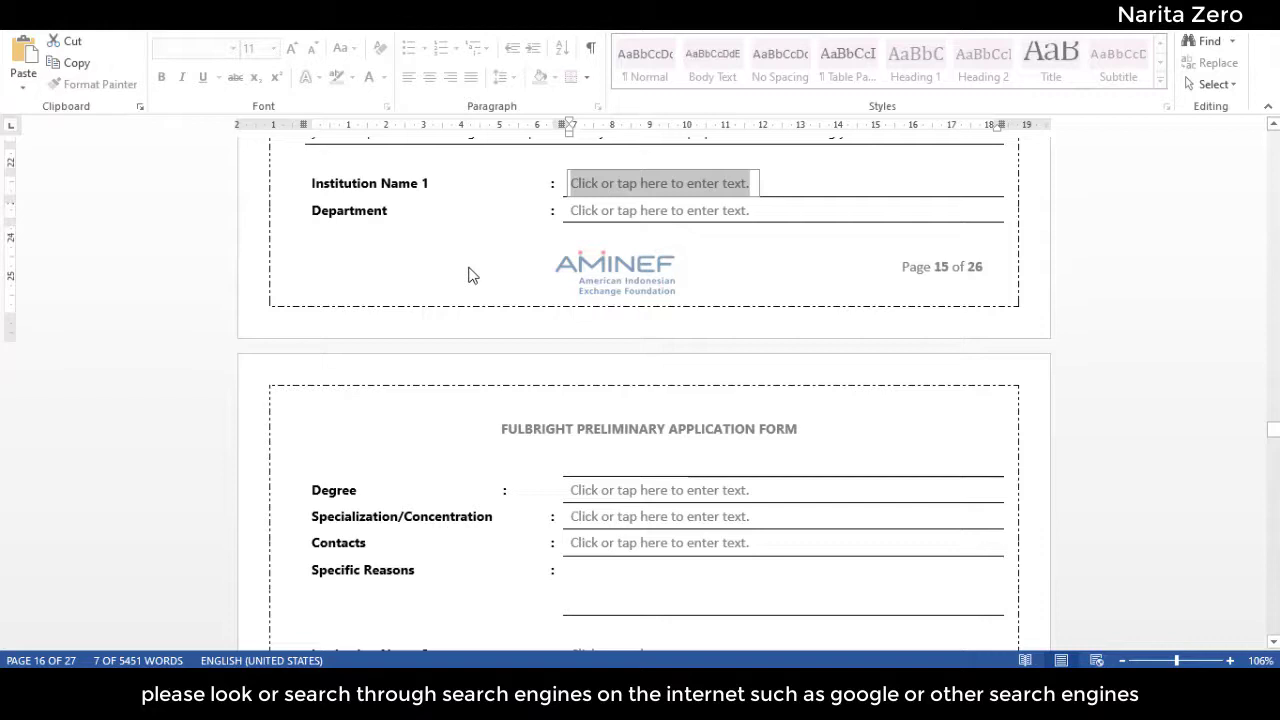
pyautogui.scroll(-1, 472, 275)
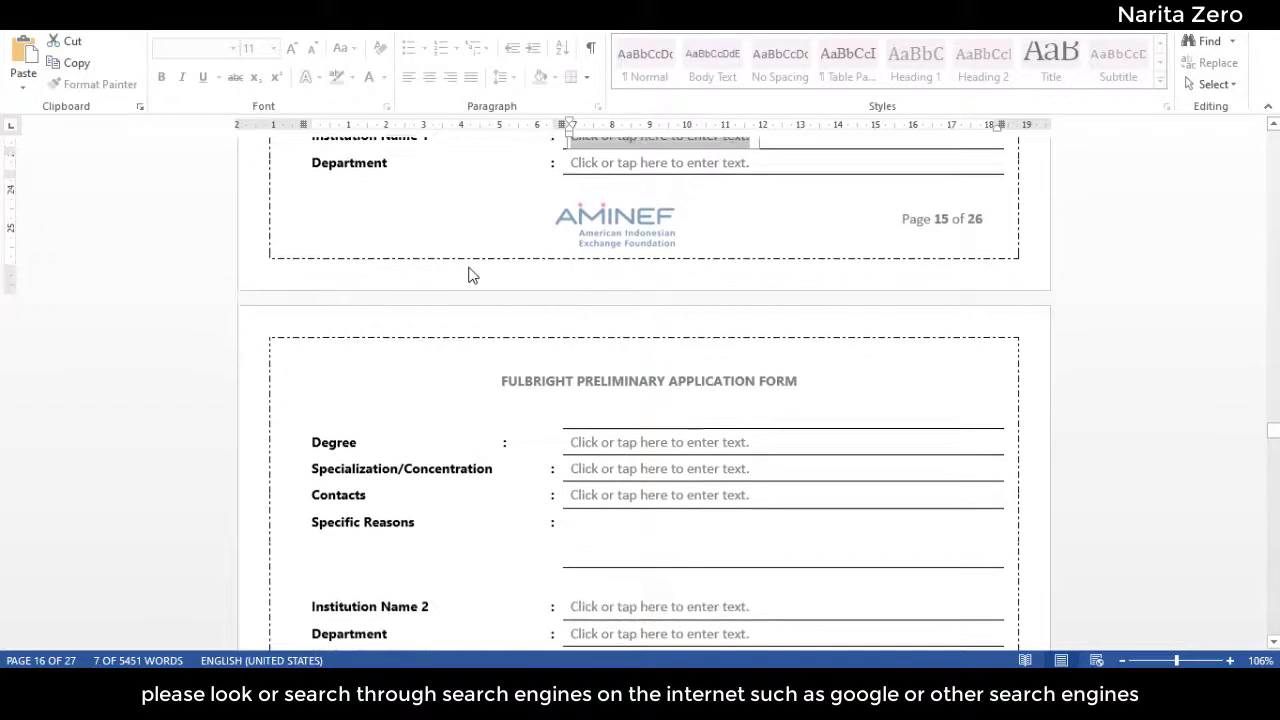
pyautogui.scroll(1, 472, 275)
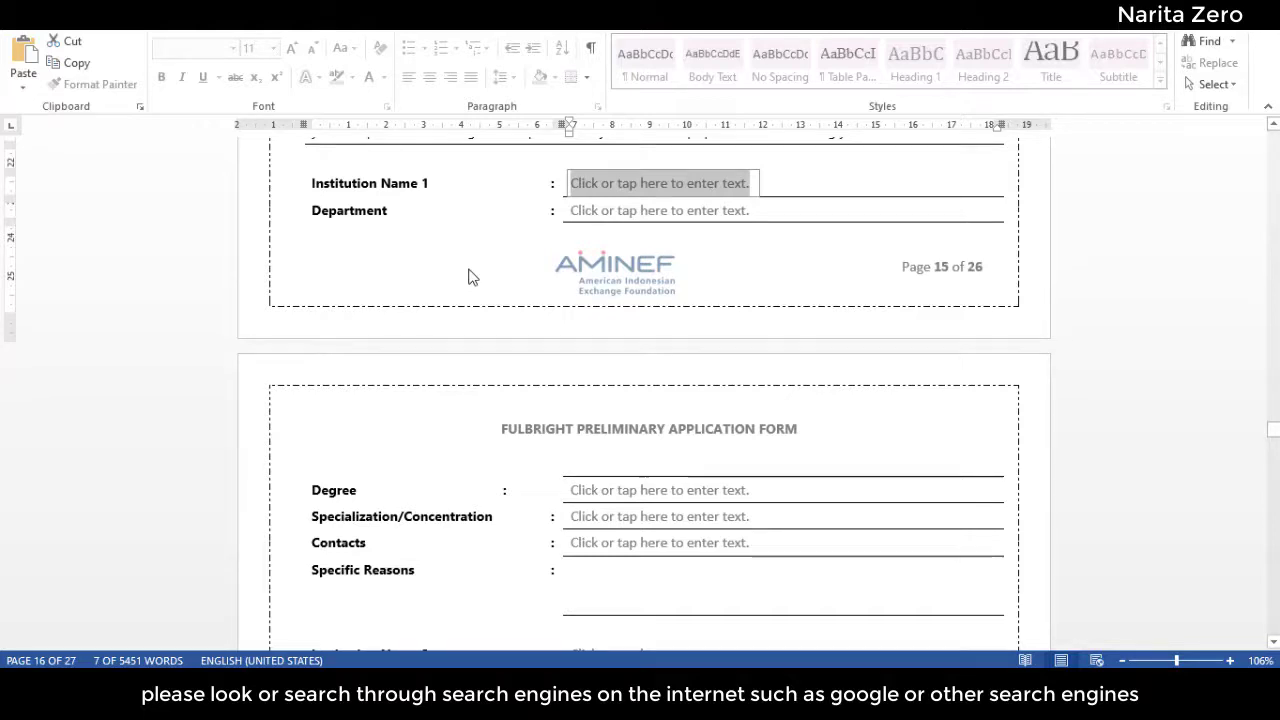
pyautogui.scroll(1, 470, 280)
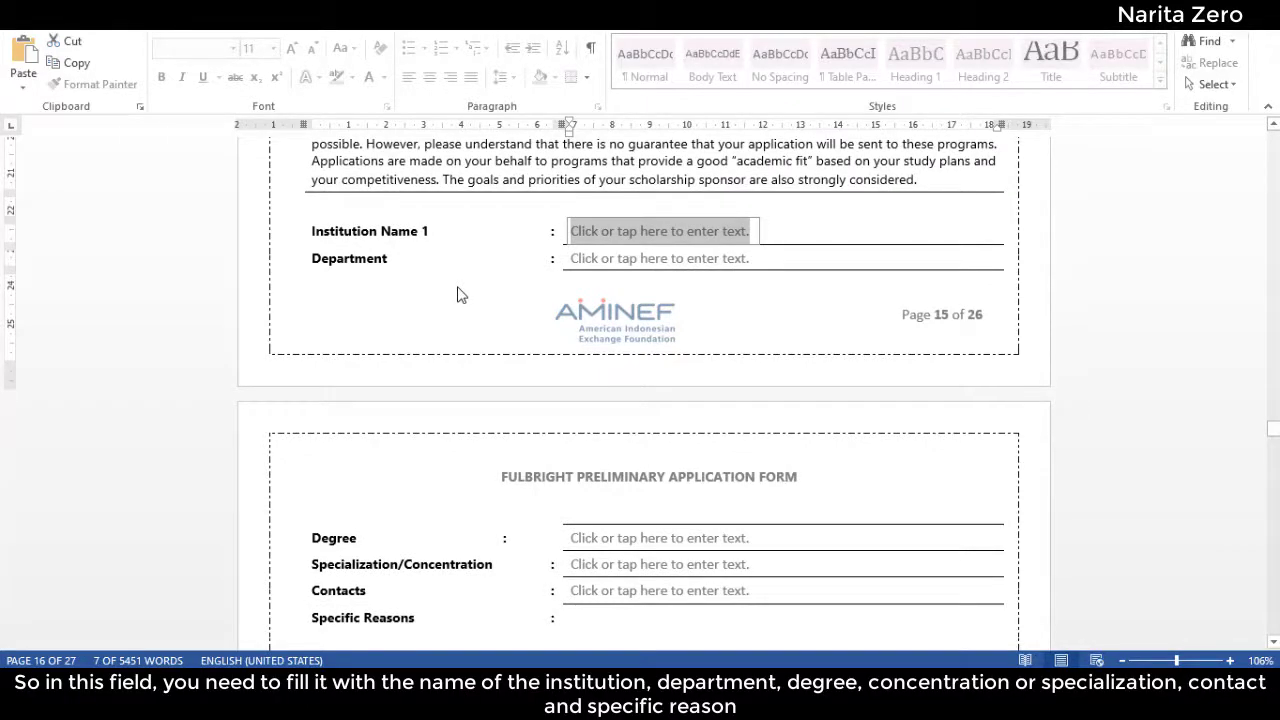
pyautogui.scroll(-2, 523, 291)
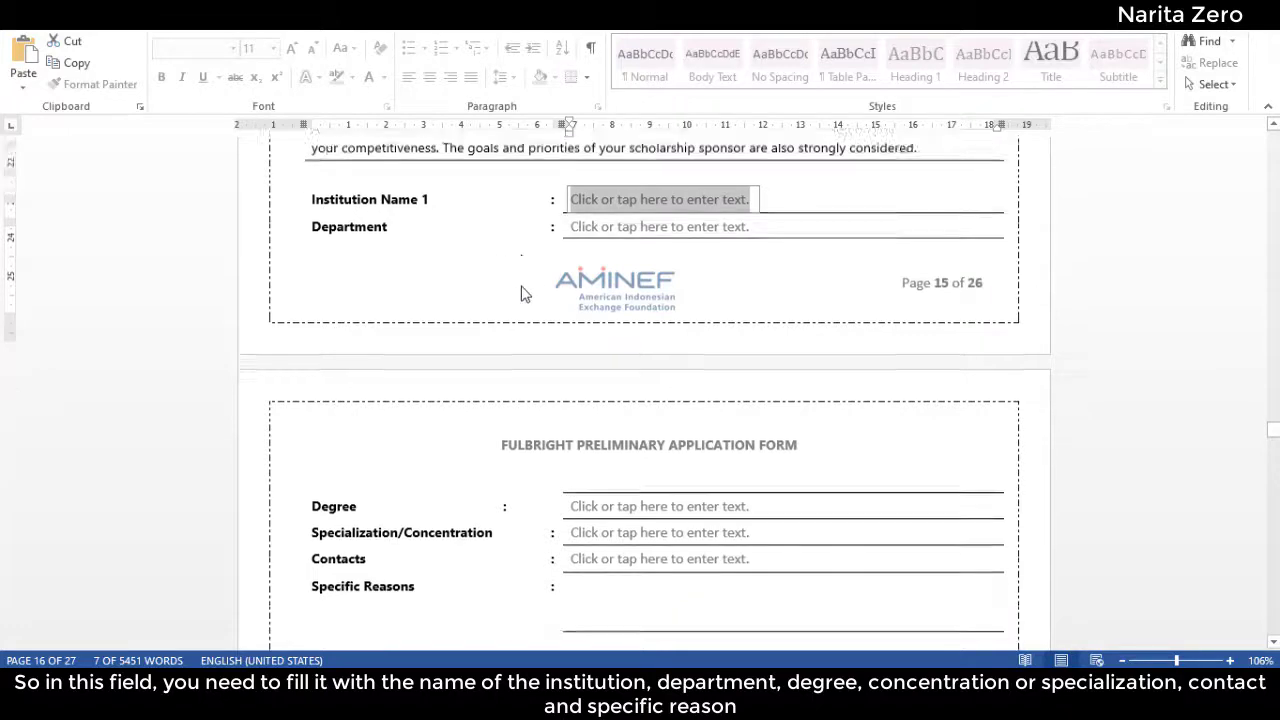
pyautogui.click(606, 442)
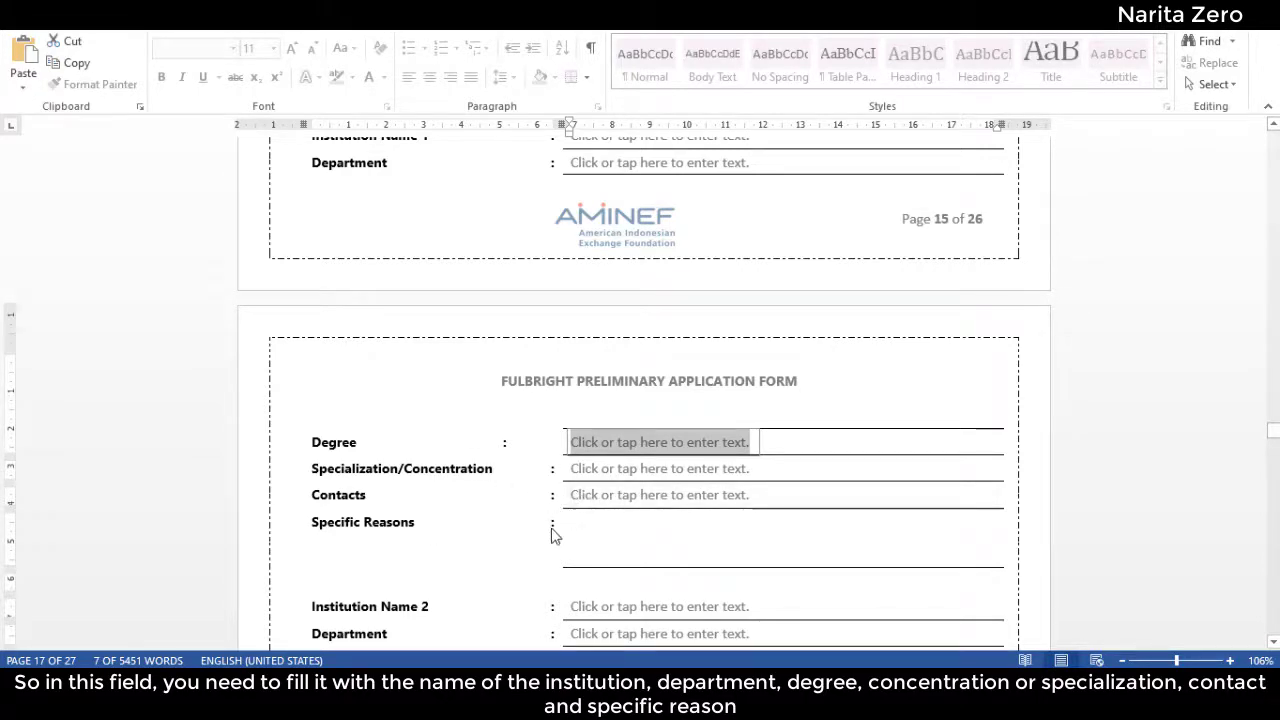
# Look over the matching University Preferences fields for the second, third and fourth institutions.
pyautogui.scroll(-4, 586, 533)
pyautogui.scroll(2, 588, 534)
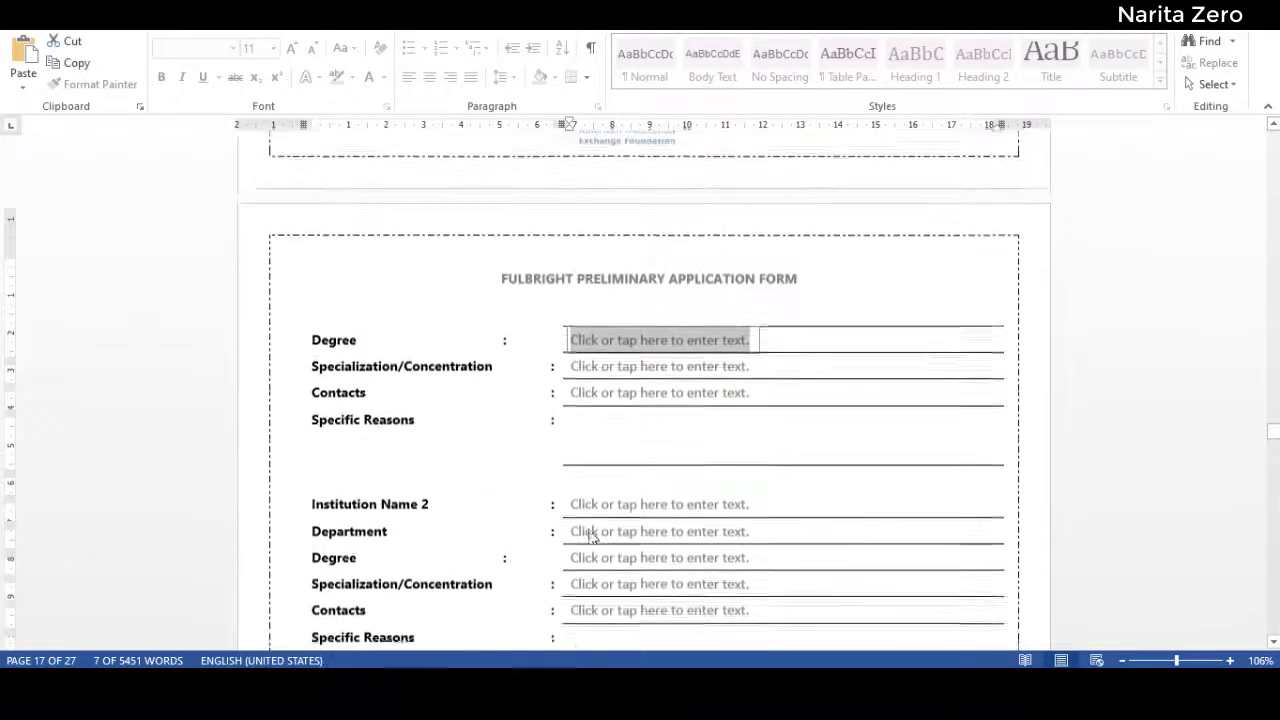
pyautogui.scroll(-4, 590, 538)
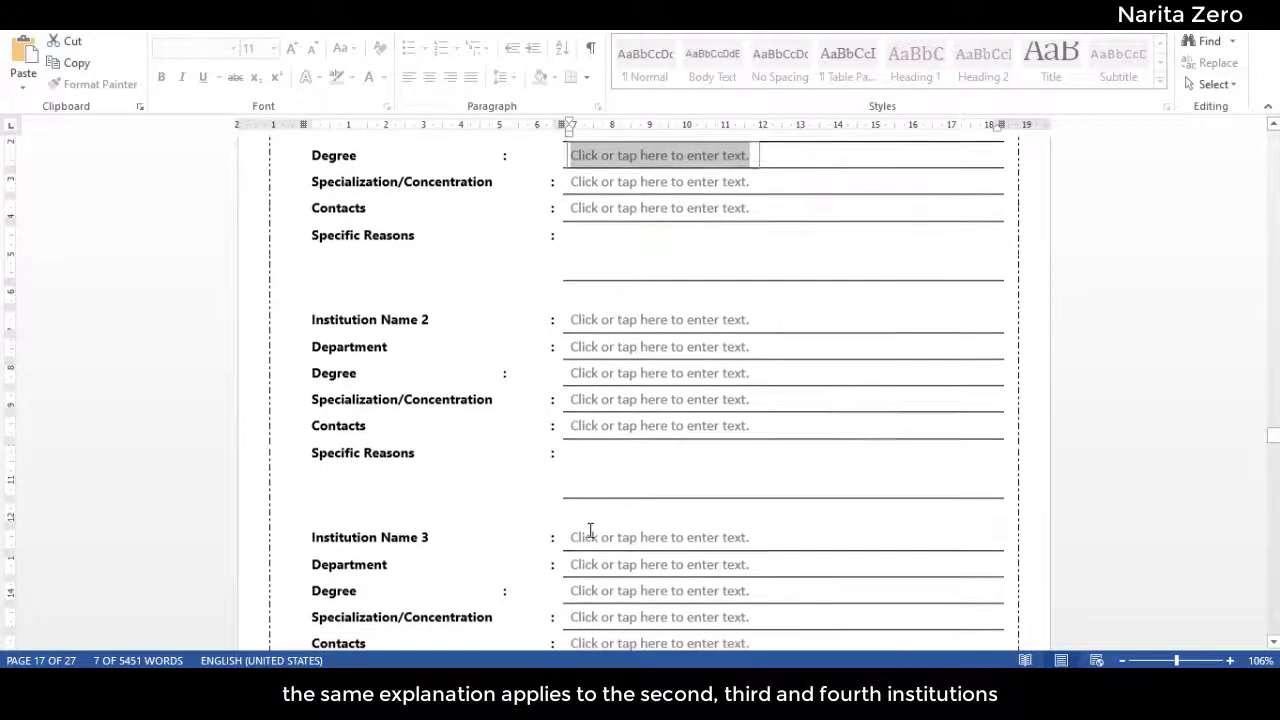
pyautogui.scroll(-1, 590, 531)
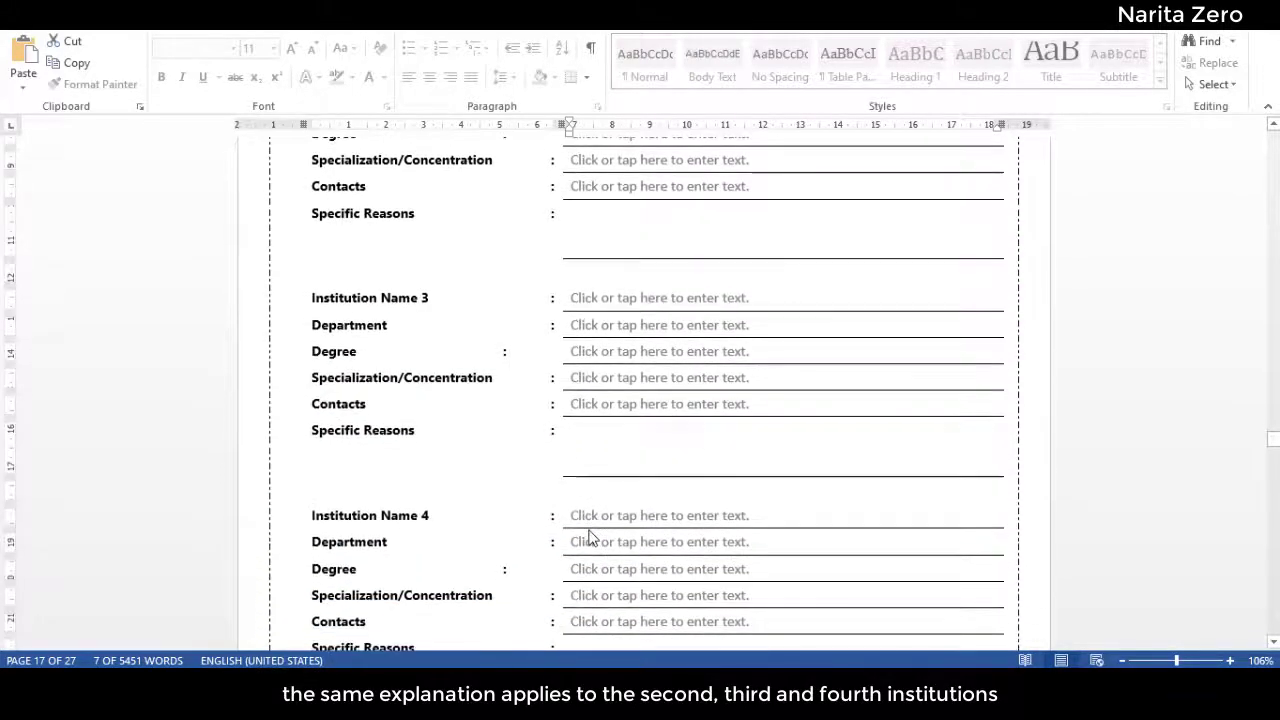
# Read the U.S. Institutions Applied To instructions and examine both institution entries, from Institution Name to Status.
pyautogui.scroll(-7, 589, 536)
pyautogui.scroll(-5, 588, 538)
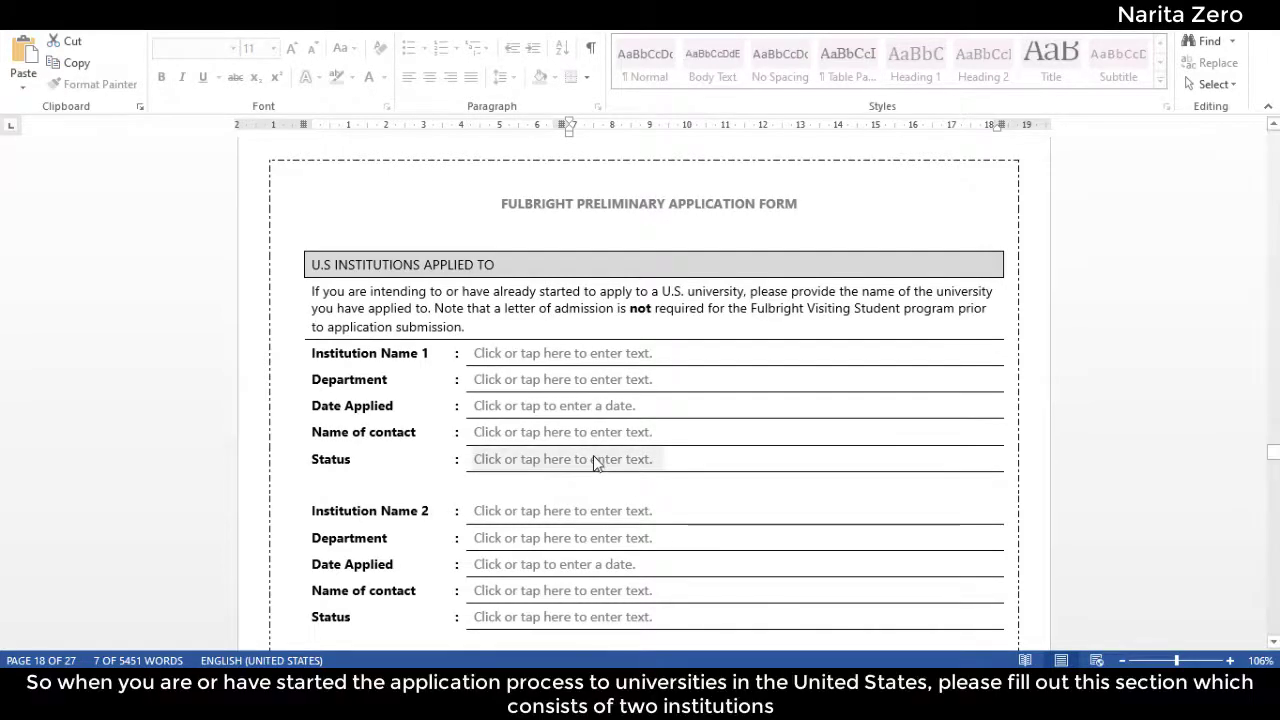
pyautogui.scroll(-1, 597, 460)
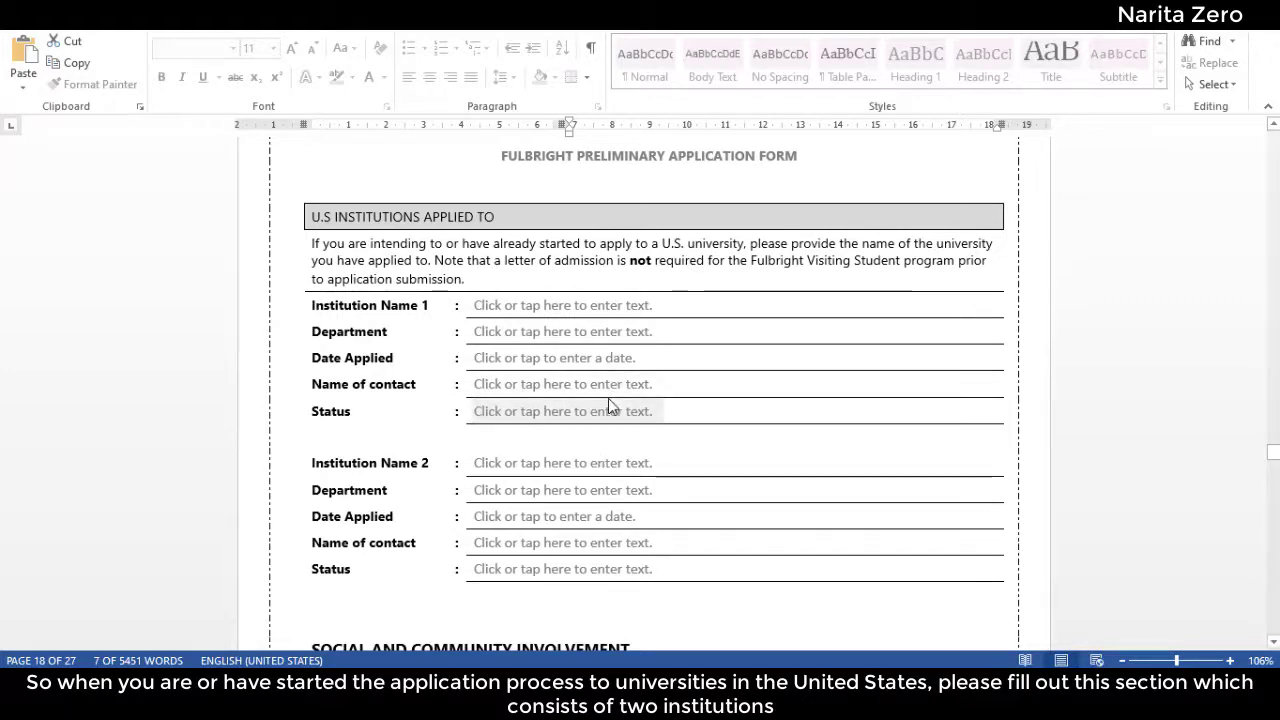
pyautogui.scroll(-2, 591, 386)
pyautogui.scroll(2, 586, 374)
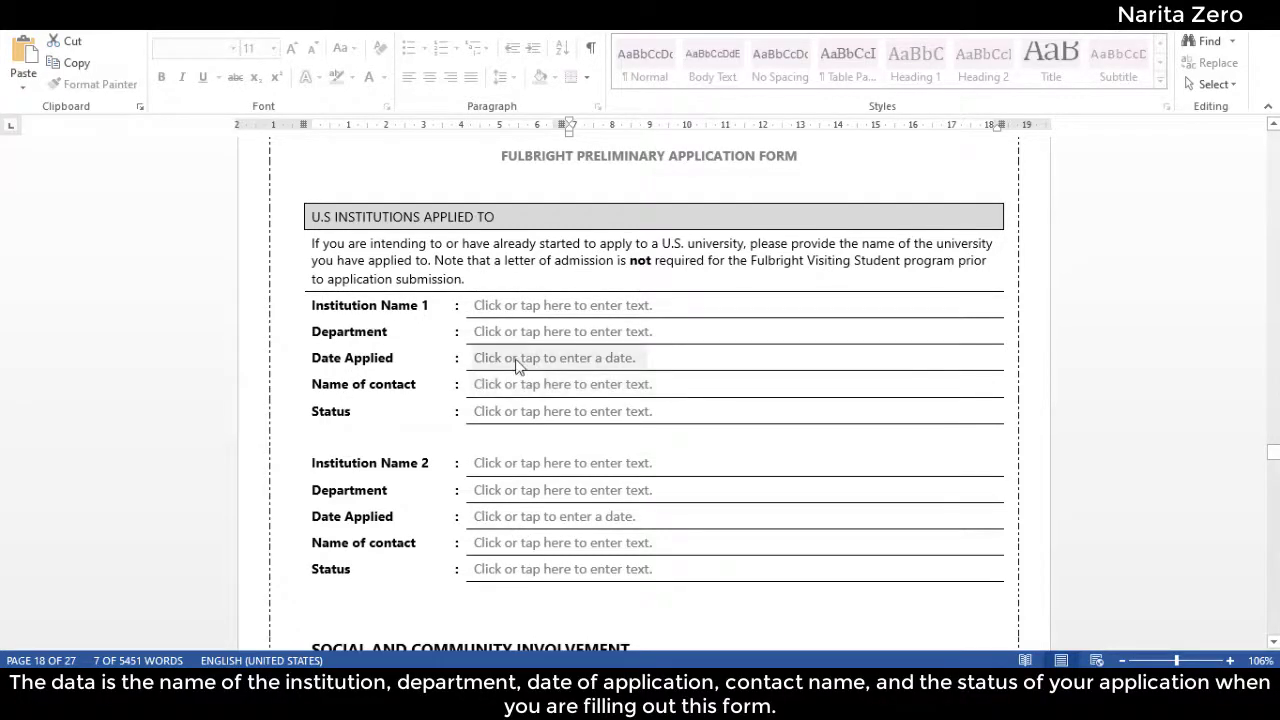
pyautogui.click(490, 420)
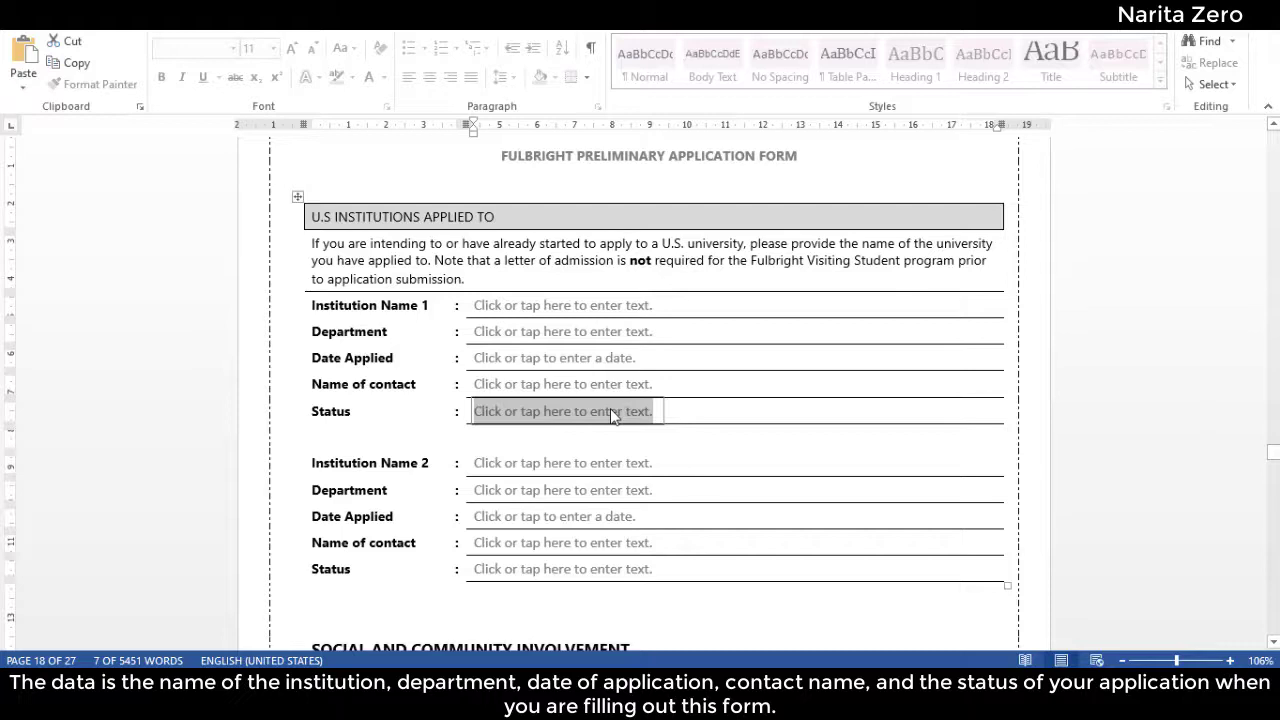
pyautogui.click(530, 462)
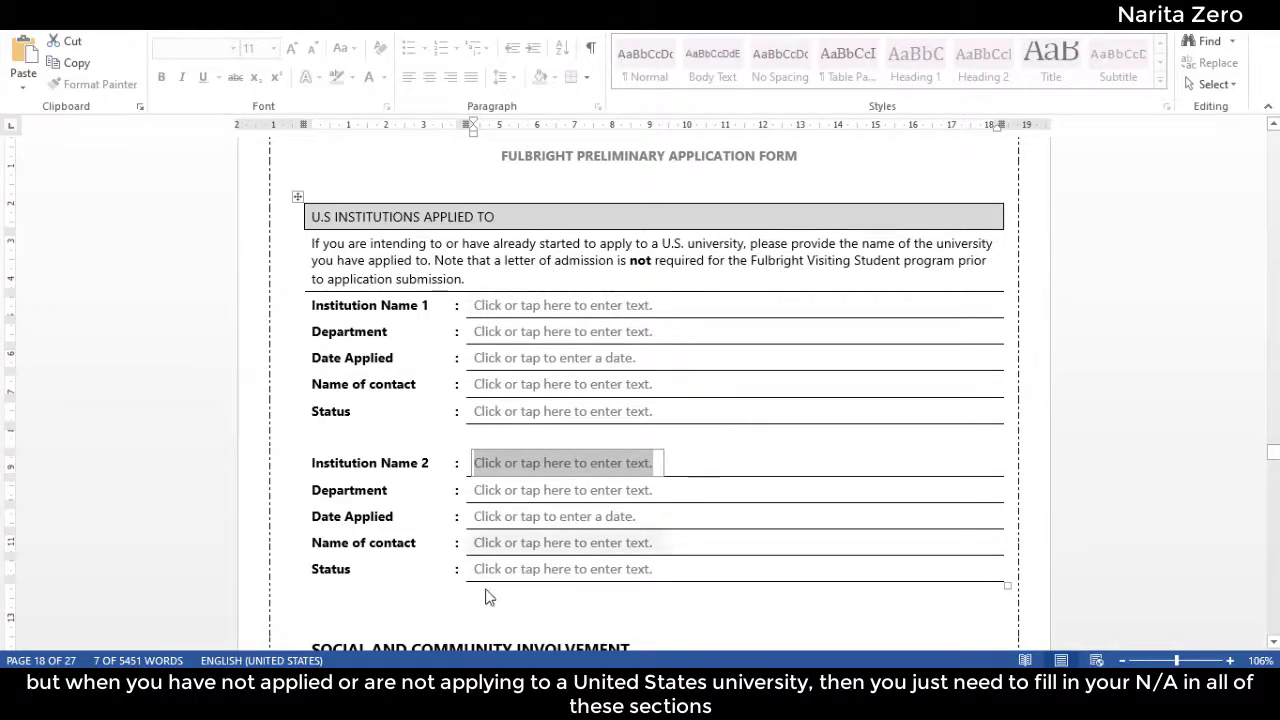
# Read the Social and Community Involvement instructions and examine the institution entries, including location, dates, position and responsibility.
pyautogui.scroll(-8, 531, 562)
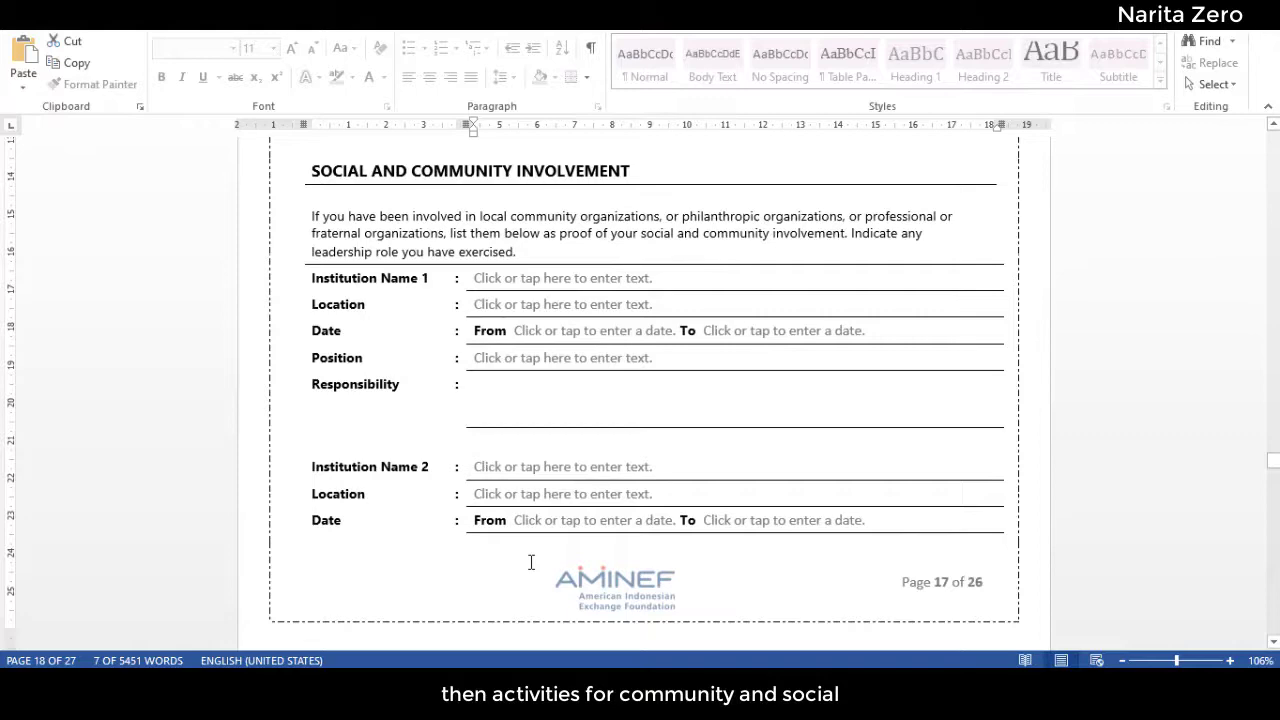
pyautogui.scroll(-6, 557, 528)
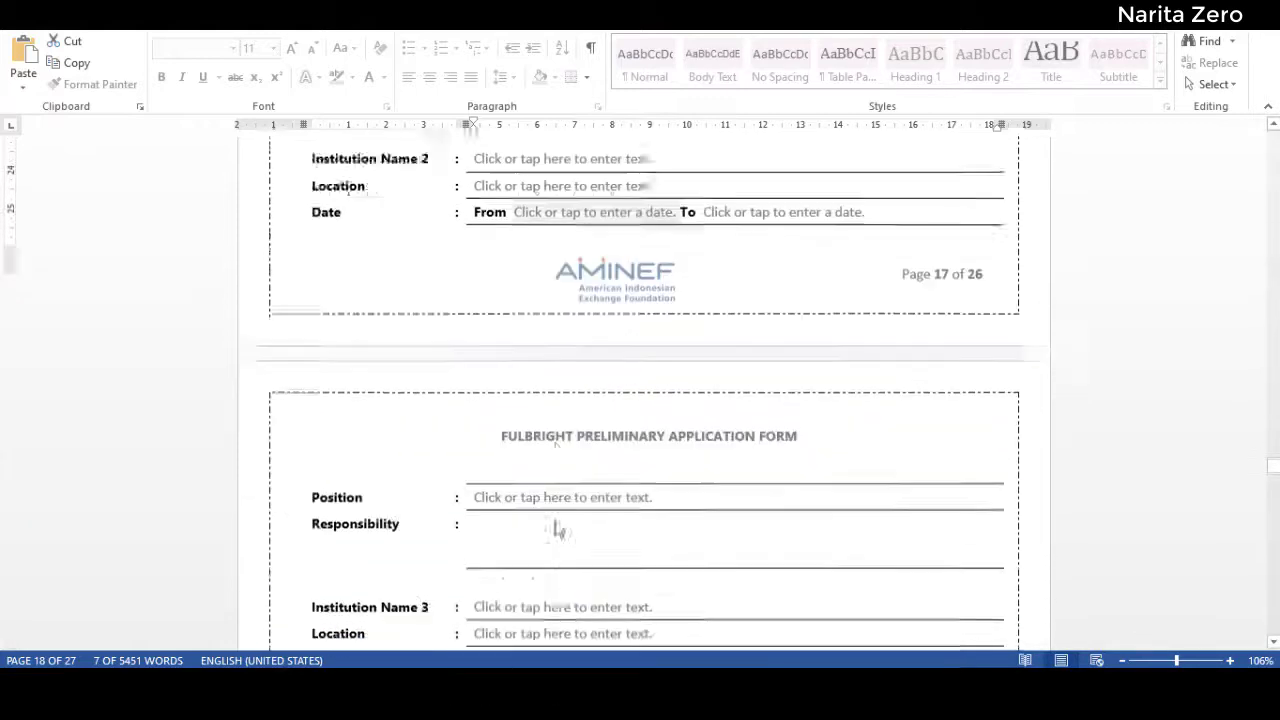
pyautogui.scroll(-4, 555, 525)
pyautogui.scroll(3, 553, 525)
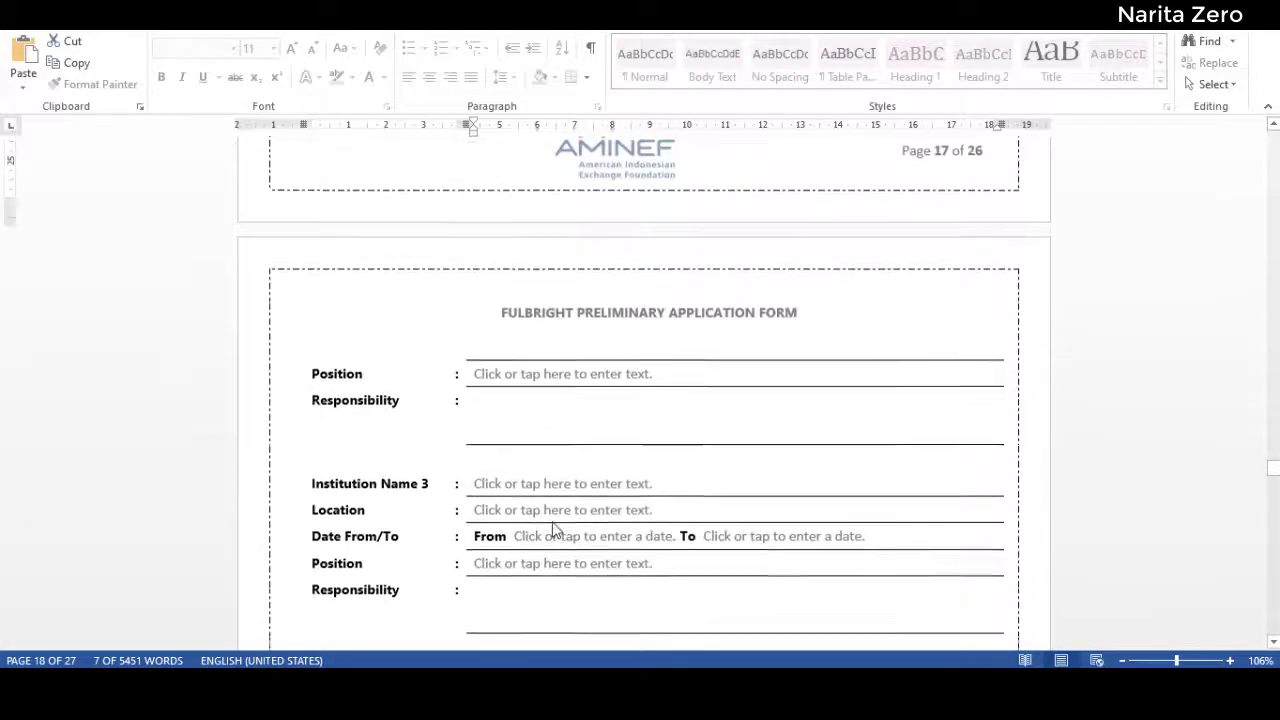
pyautogui.scroll(8, 553, 530)
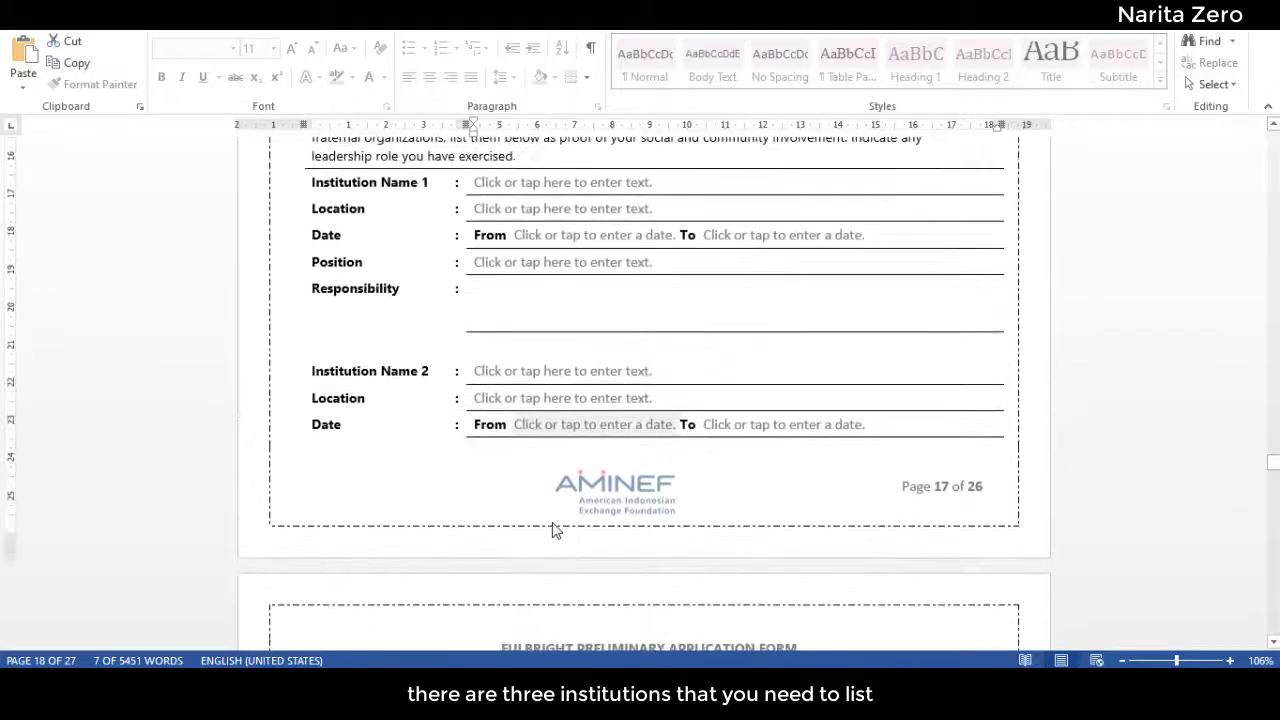
pyautogui.scroll(-2, 556, 530)
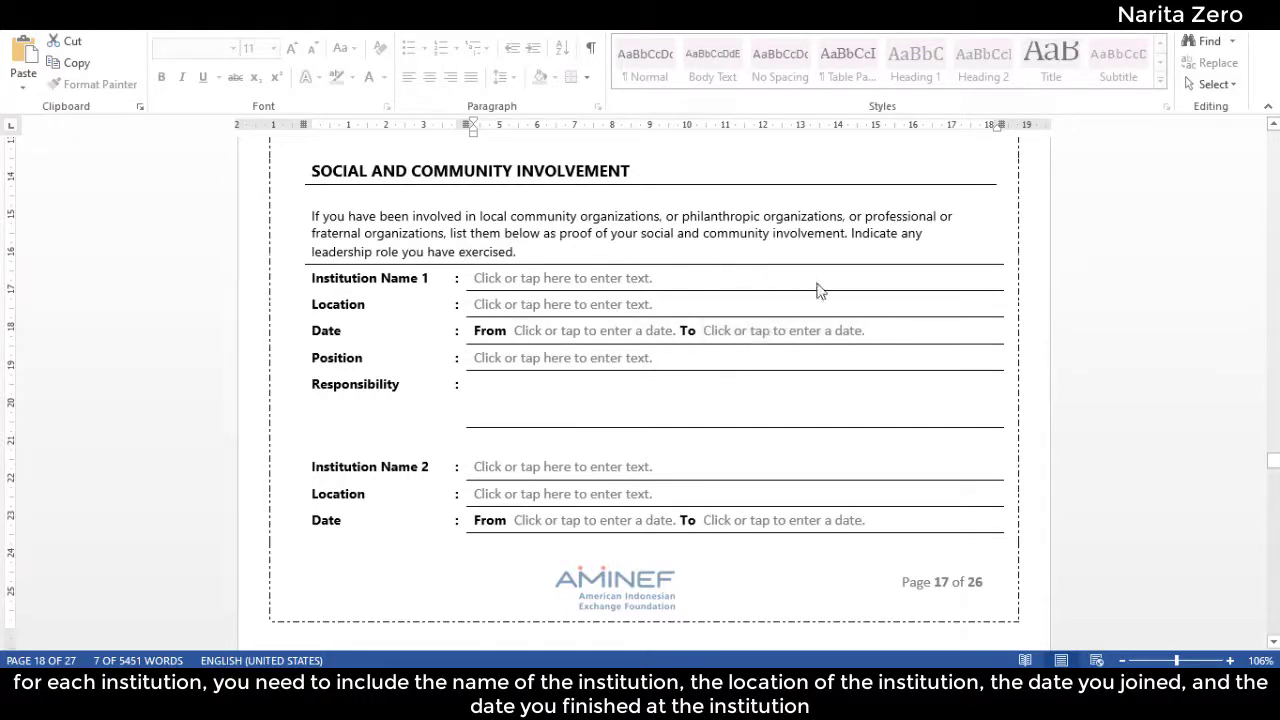
pyautogui.click(528, 359)
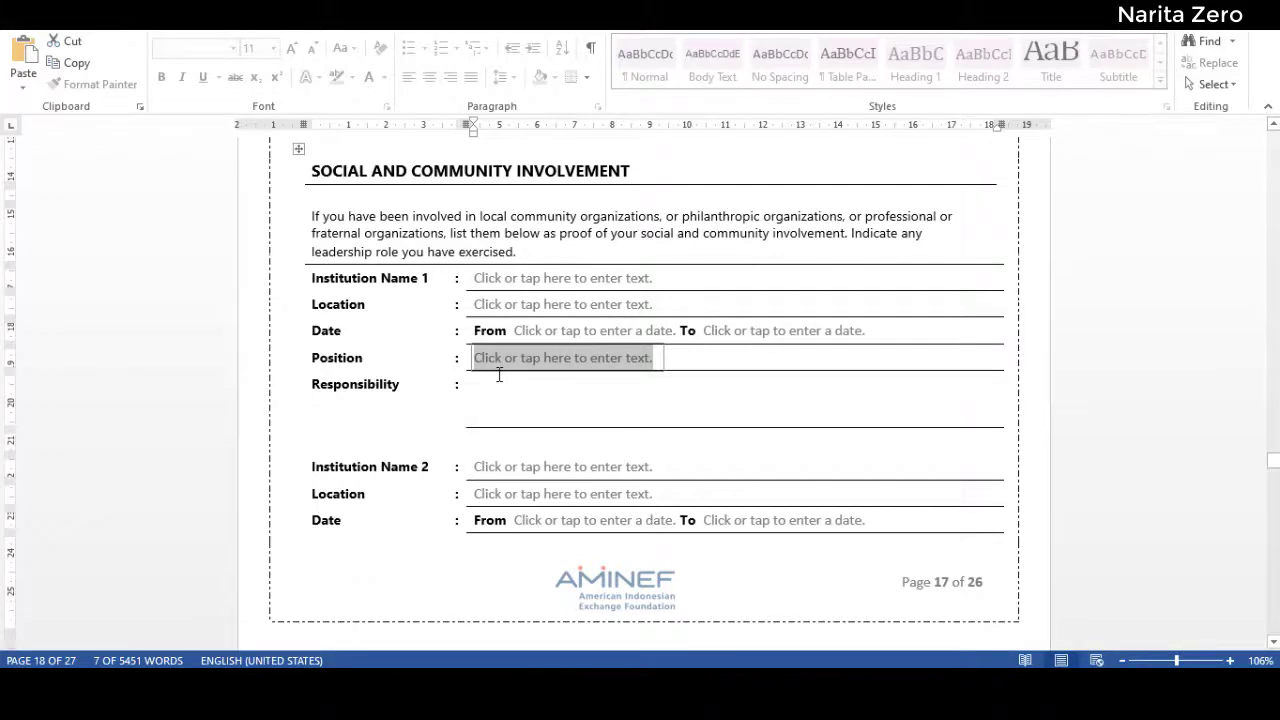
pyautogui.scroll(-5, 500, 372)
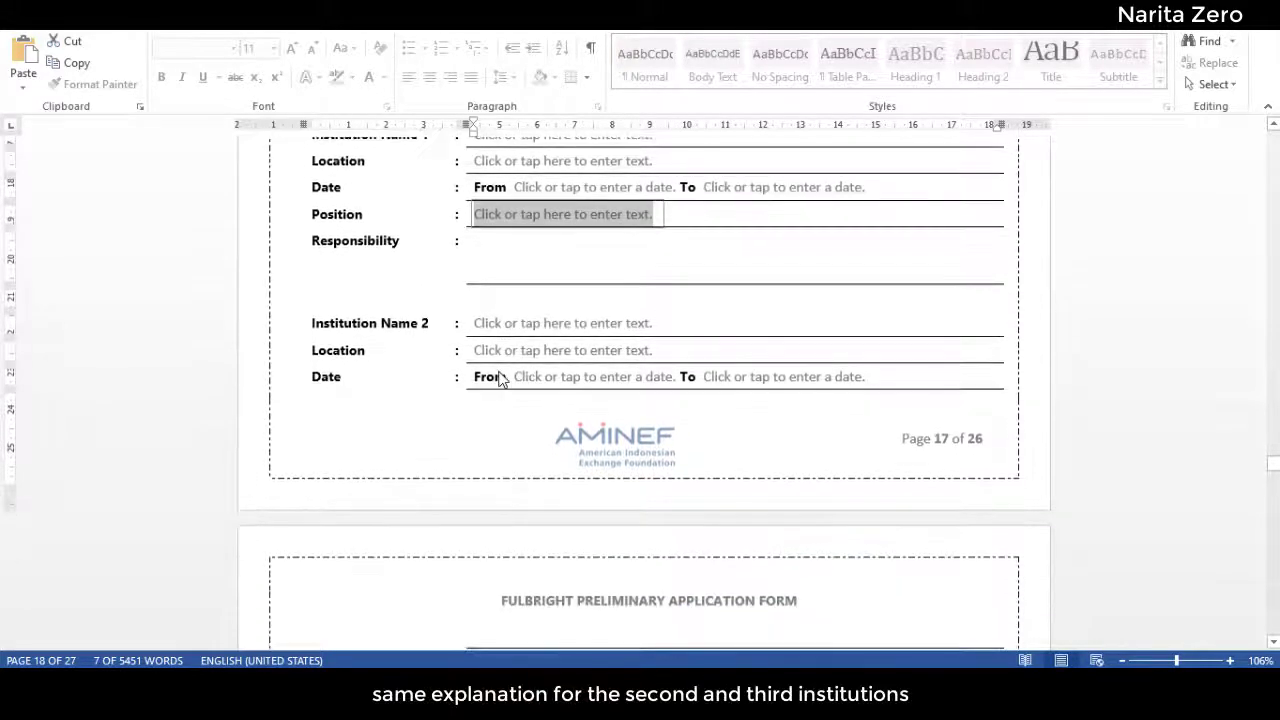
pyautogui.scroll(-9, 507, 372)
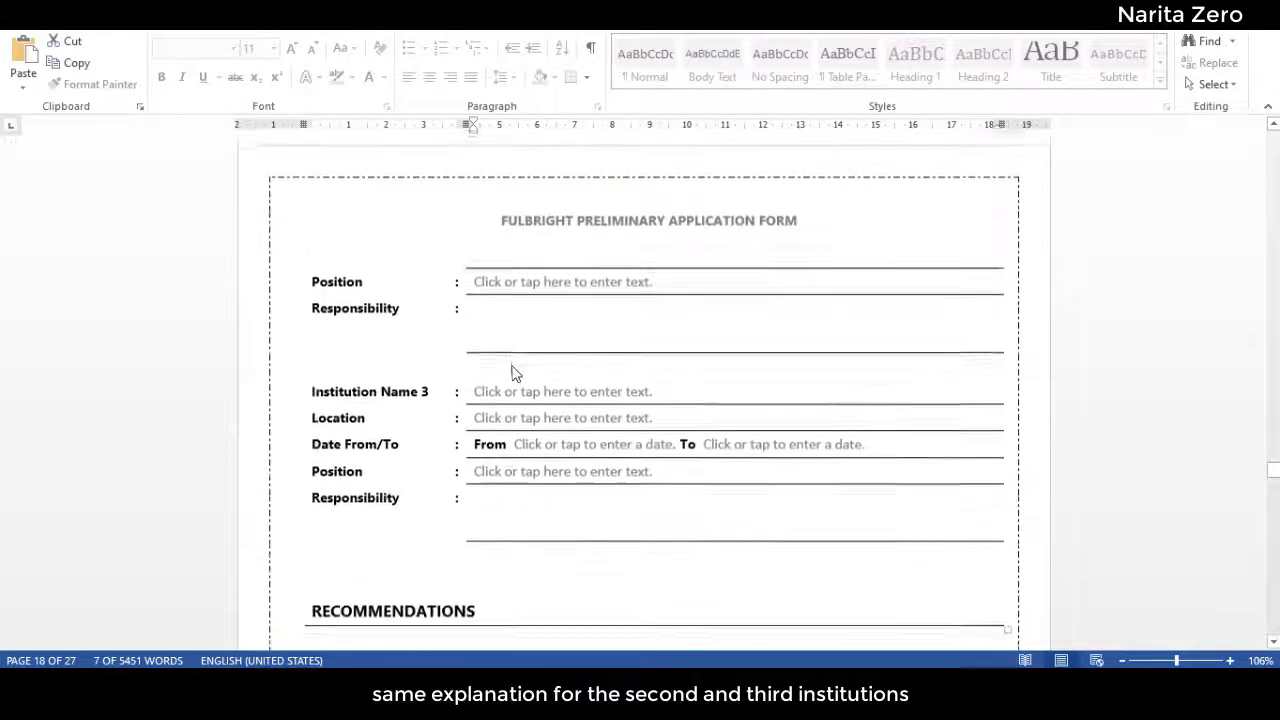
# Read the Recommendations instructions on who may write the reference letters and what each letter must describe.
pyautogui.scroll(-6, 515, 372)
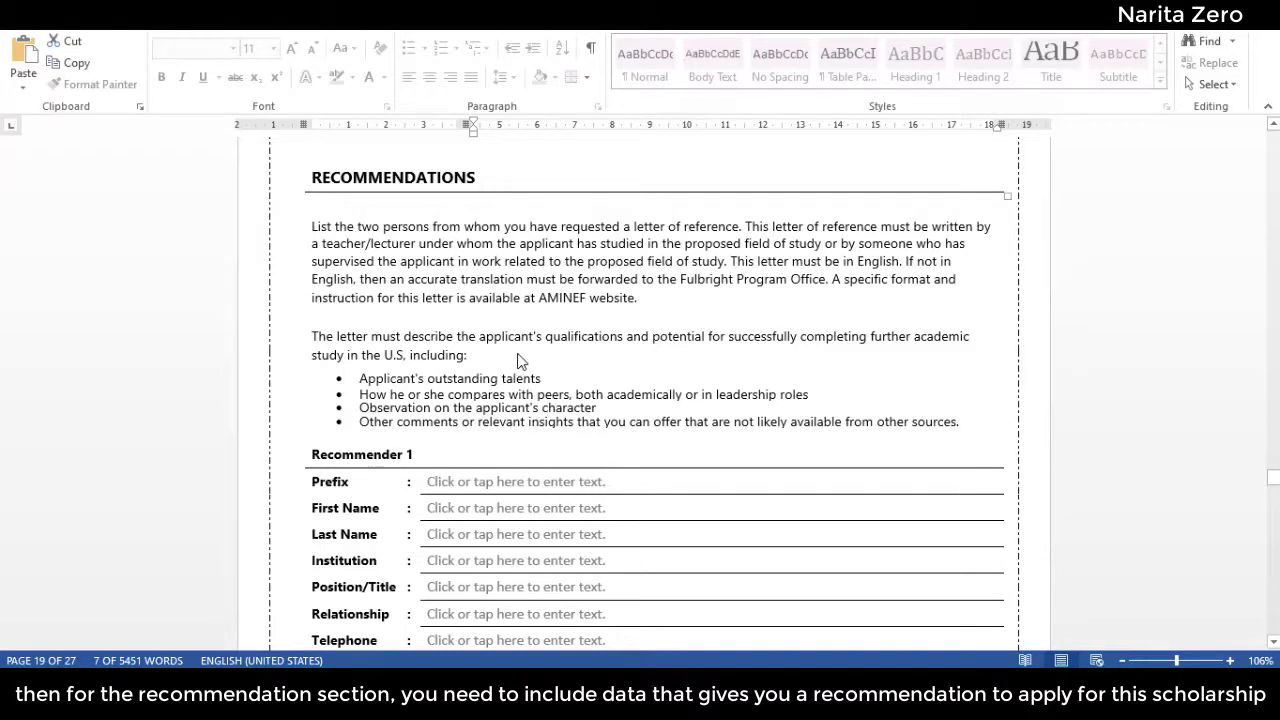
pyautogui.scroll(-2, 519, 362)
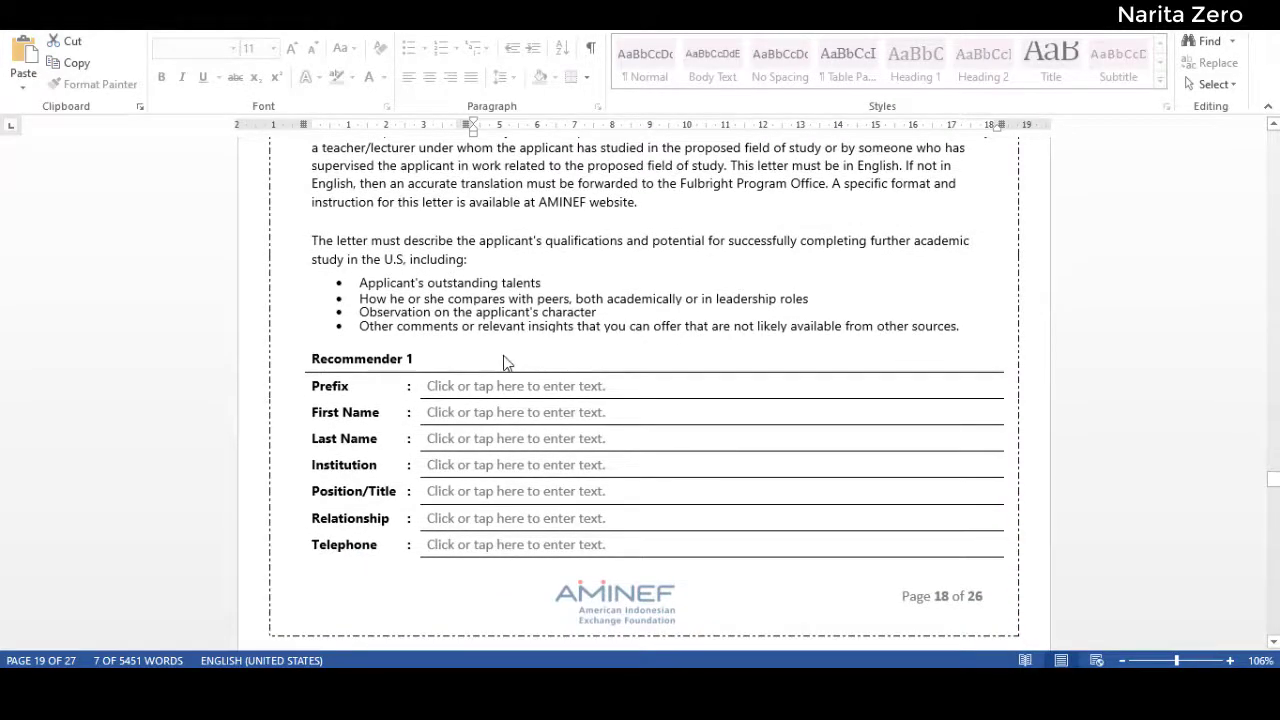
pyautogui.scroll(1, 504, 362)
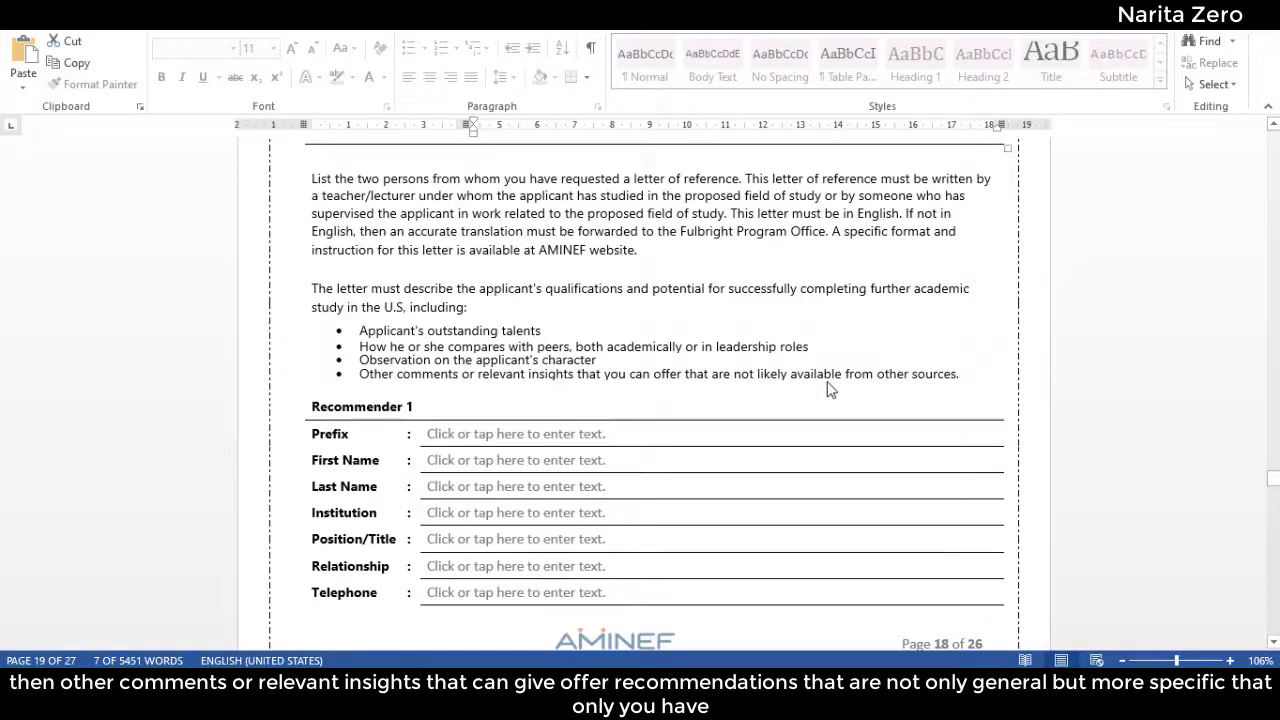
# Look over the contact fields for Recommender 1 and Recommender 2, from Prefix to E-mail.
pyautogui.scroll(-4, 828, 390)
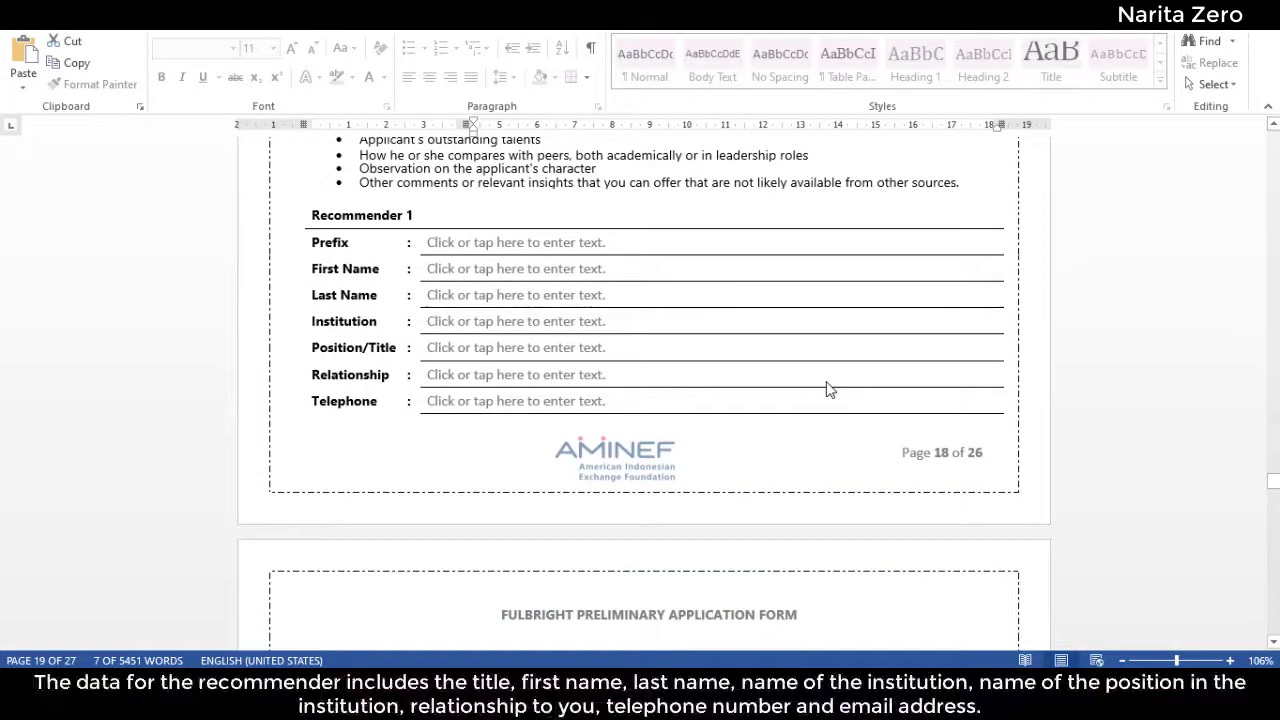
pyautogui.click(462, 248)
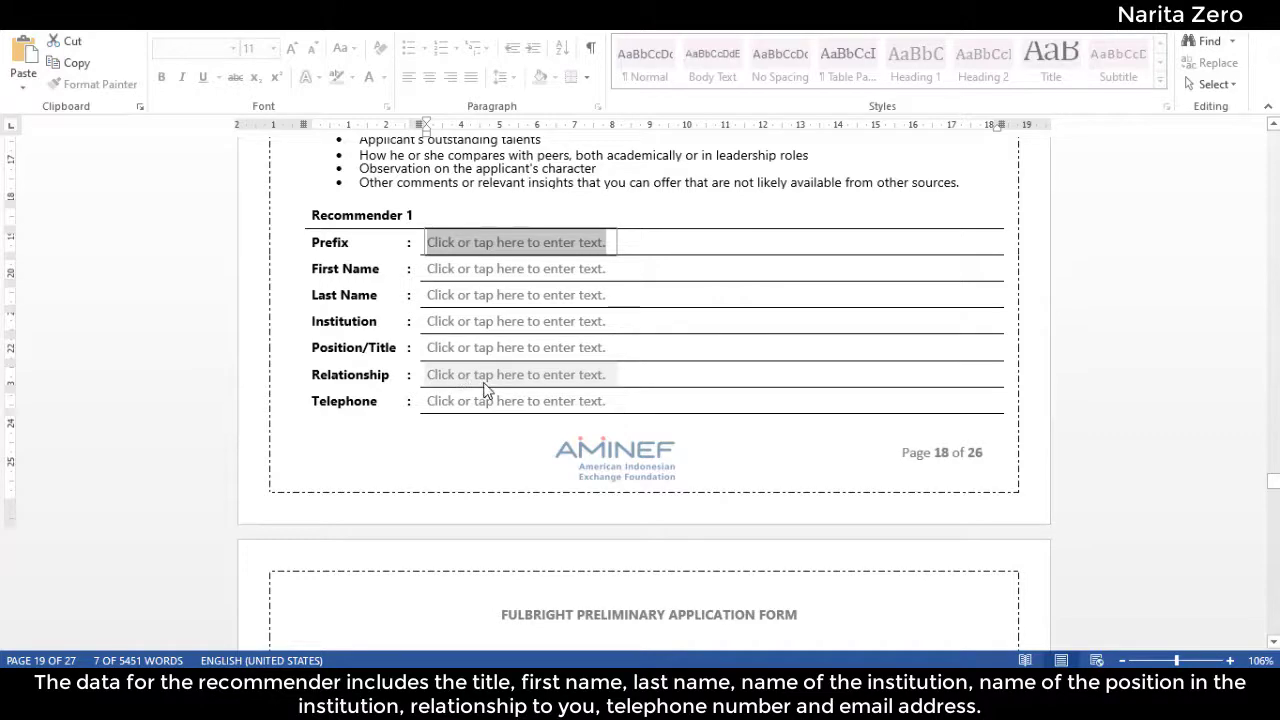
pyautogui.scroll(-4, 485, 392)
pyautogui.scroll(-3, 490, 577)
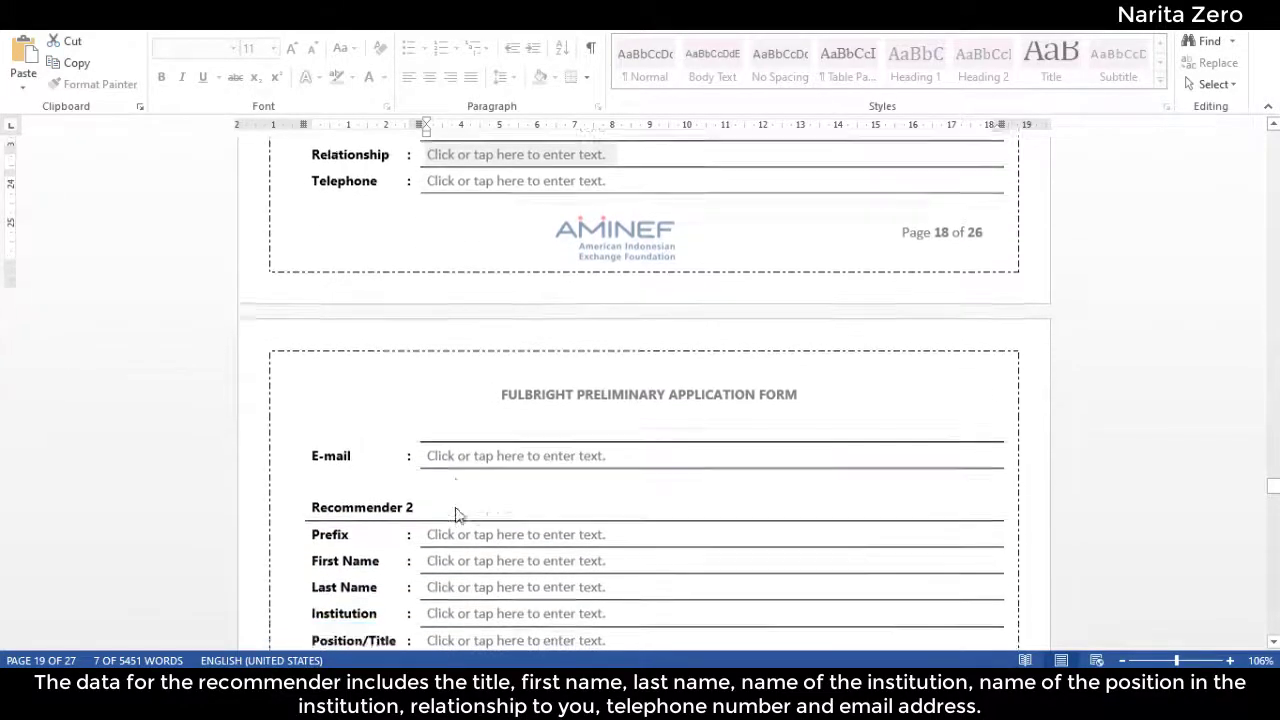
pyautogui.scroll(1, 465, 407)
pyautogui.scroll(5, 465, 407)
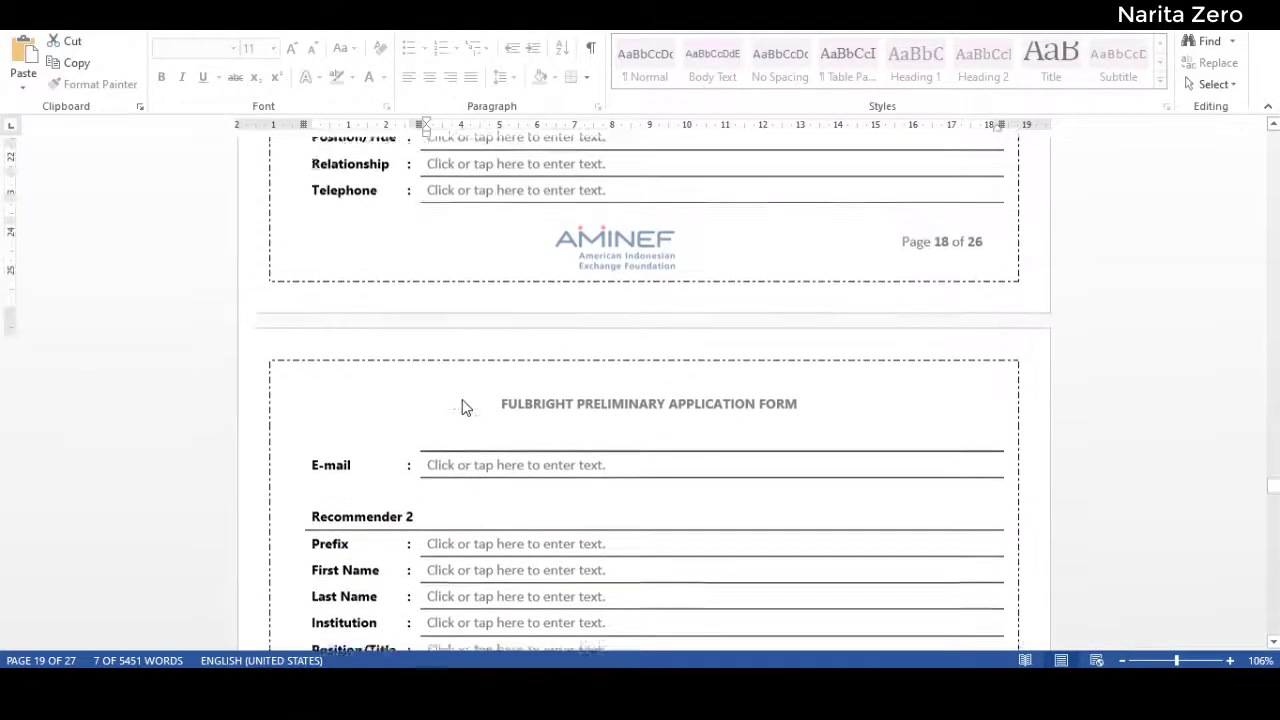
pyautogui.scroll(-4, 463, 406)
pyautogui.scroll(-4, 464, 412)
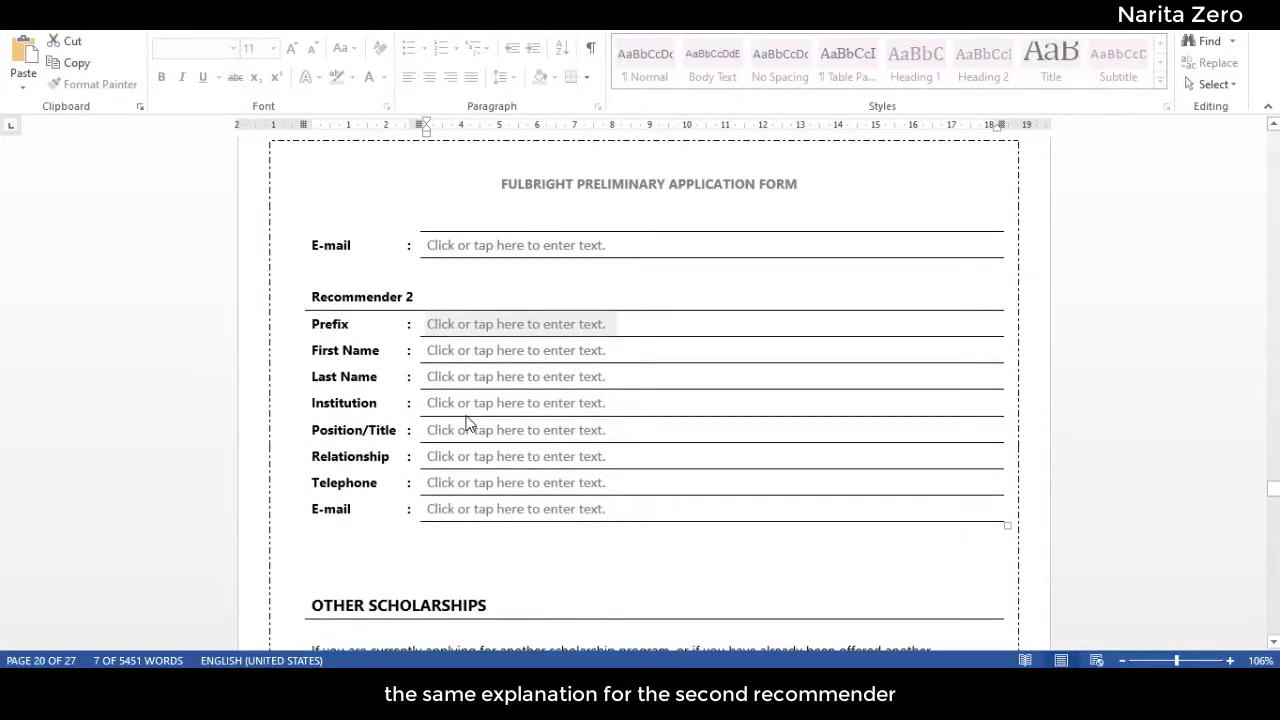
# Read the Other Scholarships instructions and look over the scholarship entries, from Name of Scholarship to Status.
pyautogui.scroll(-8, 467, 423)
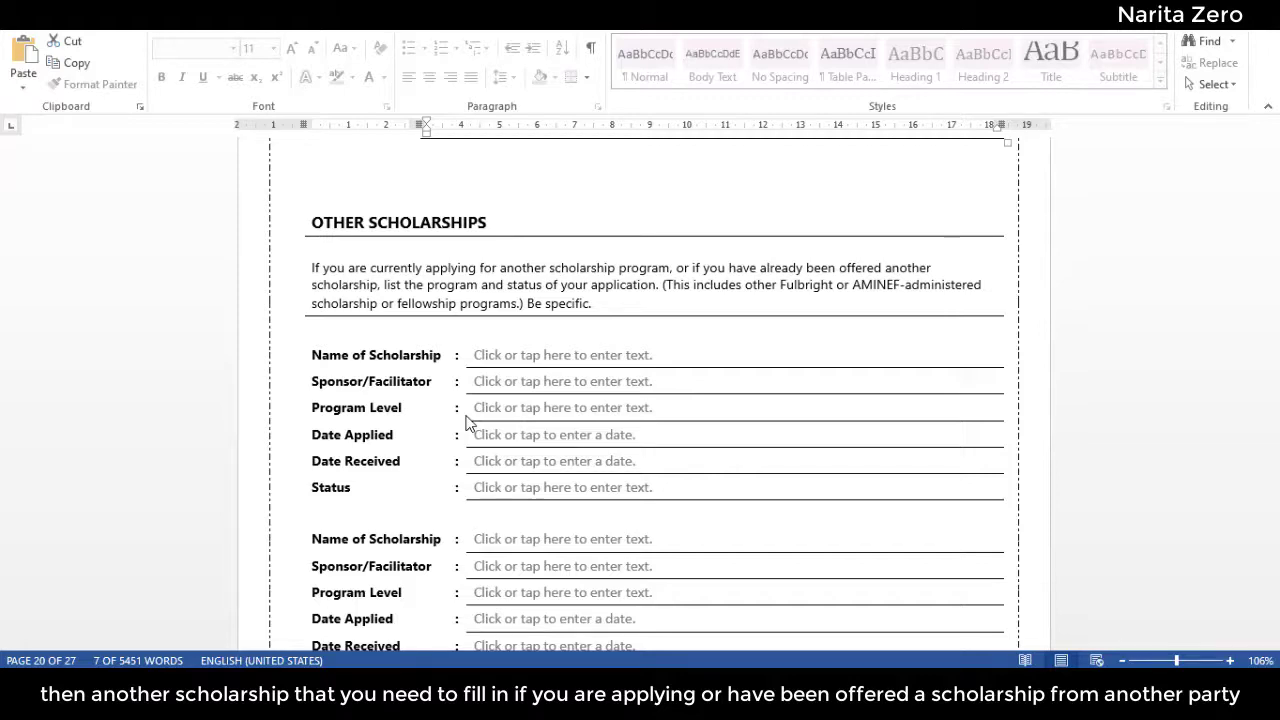
pyautogui.scroll(-10, 466, 424)
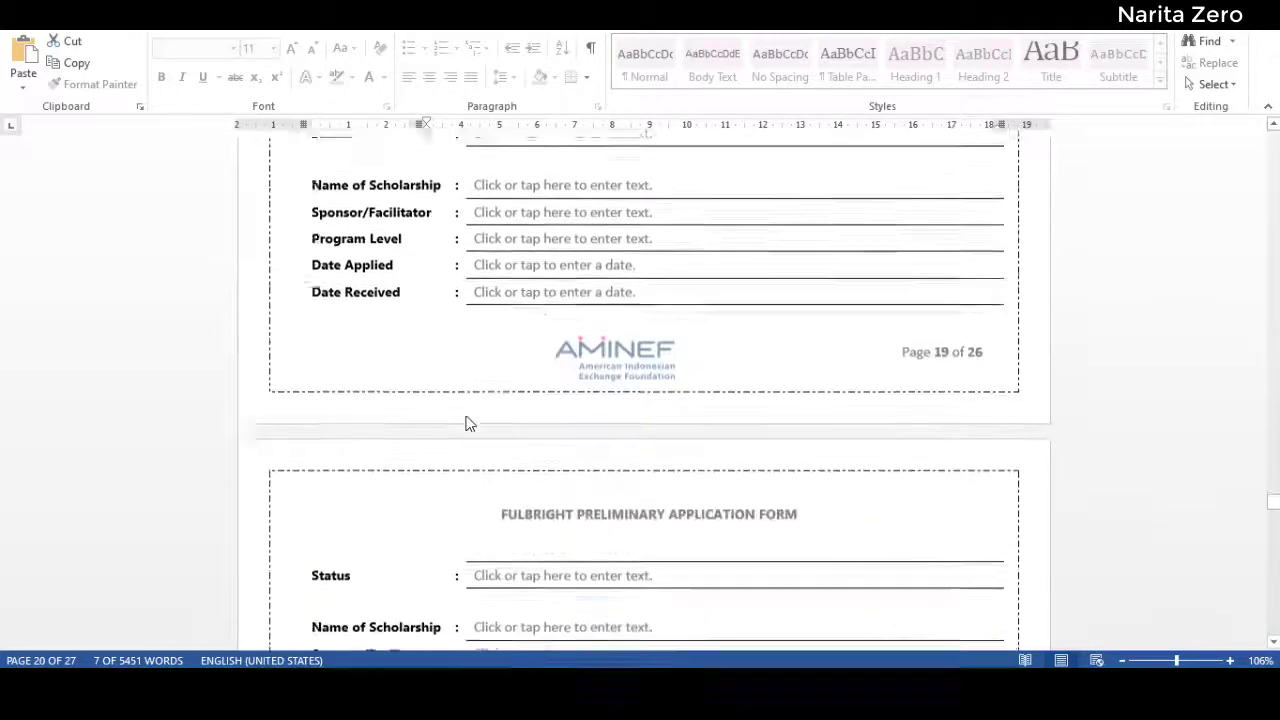
pyautogui.scroll(-4, 466, 424)
pyautogui.scroll(8, 466, 424)
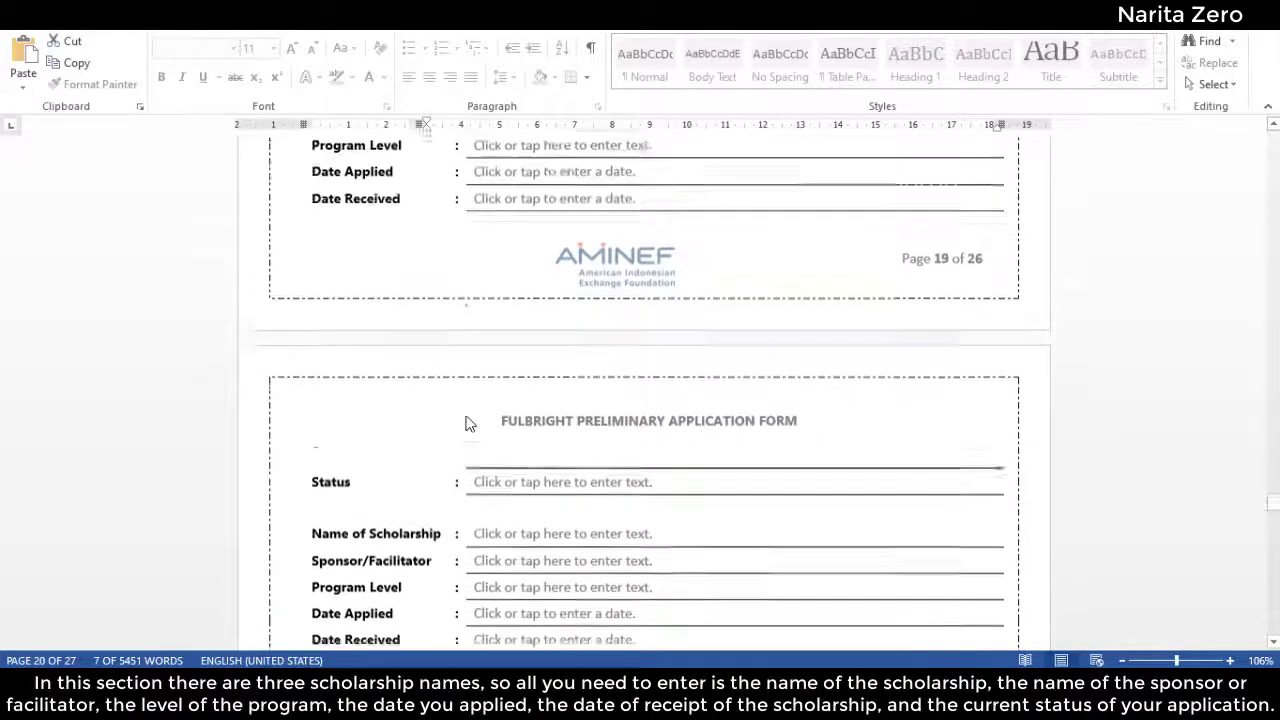
pyautogui.scroll(3, 466, 424)
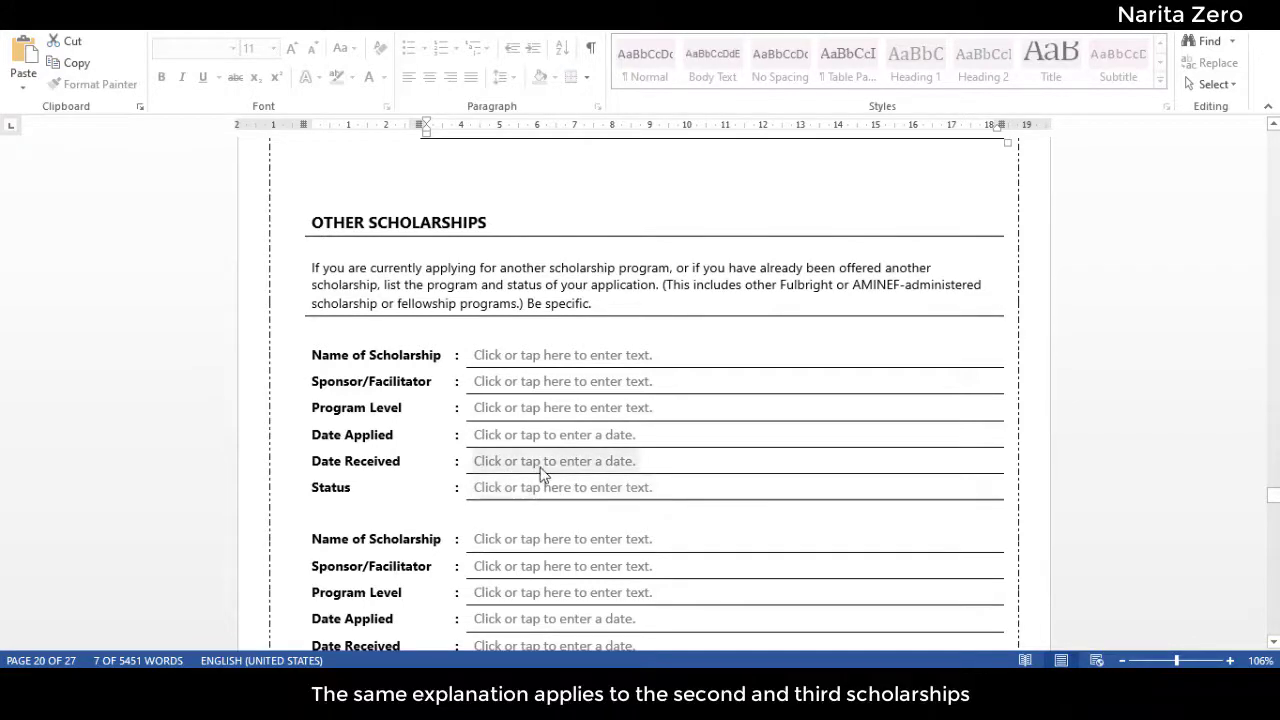
# Look over the second and third scholarship entries under Other Scholarships, down to the last Status field.
pyautogui.scroll(-3, 548, 468)
pyautogui.scroll(-8, 540, 475)
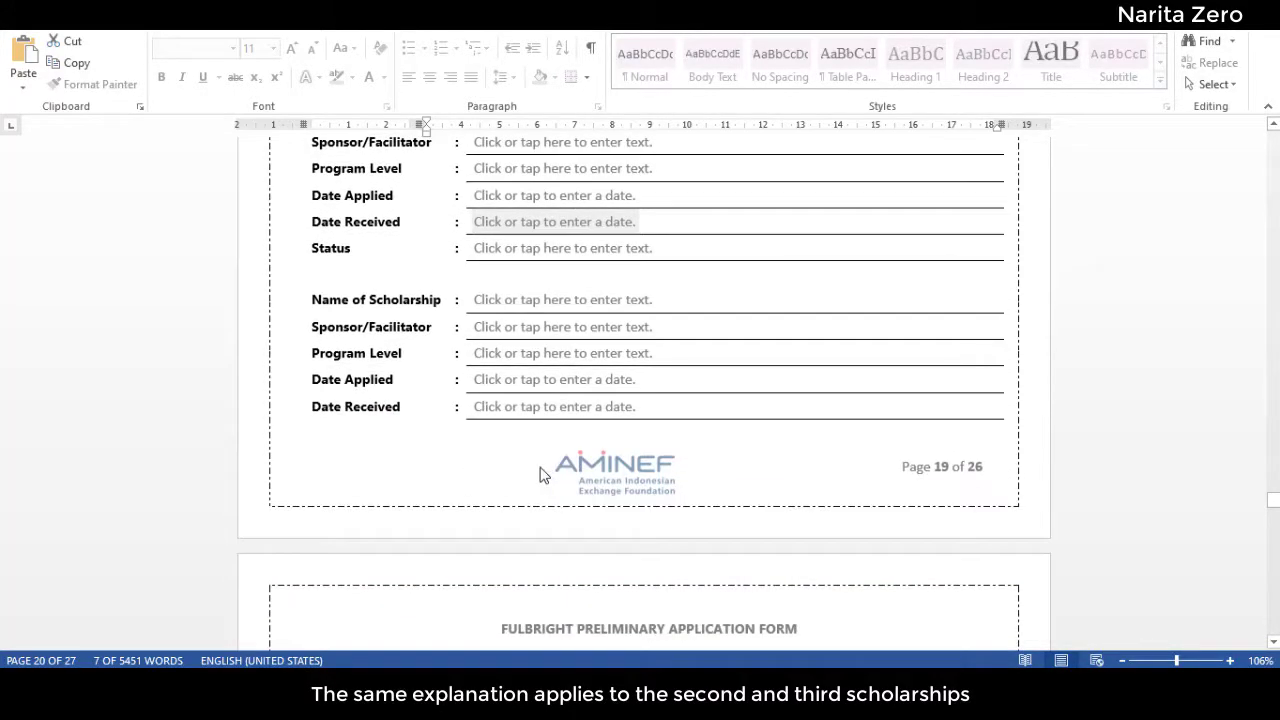
pyautogui.scroll(-13, 540, 472)
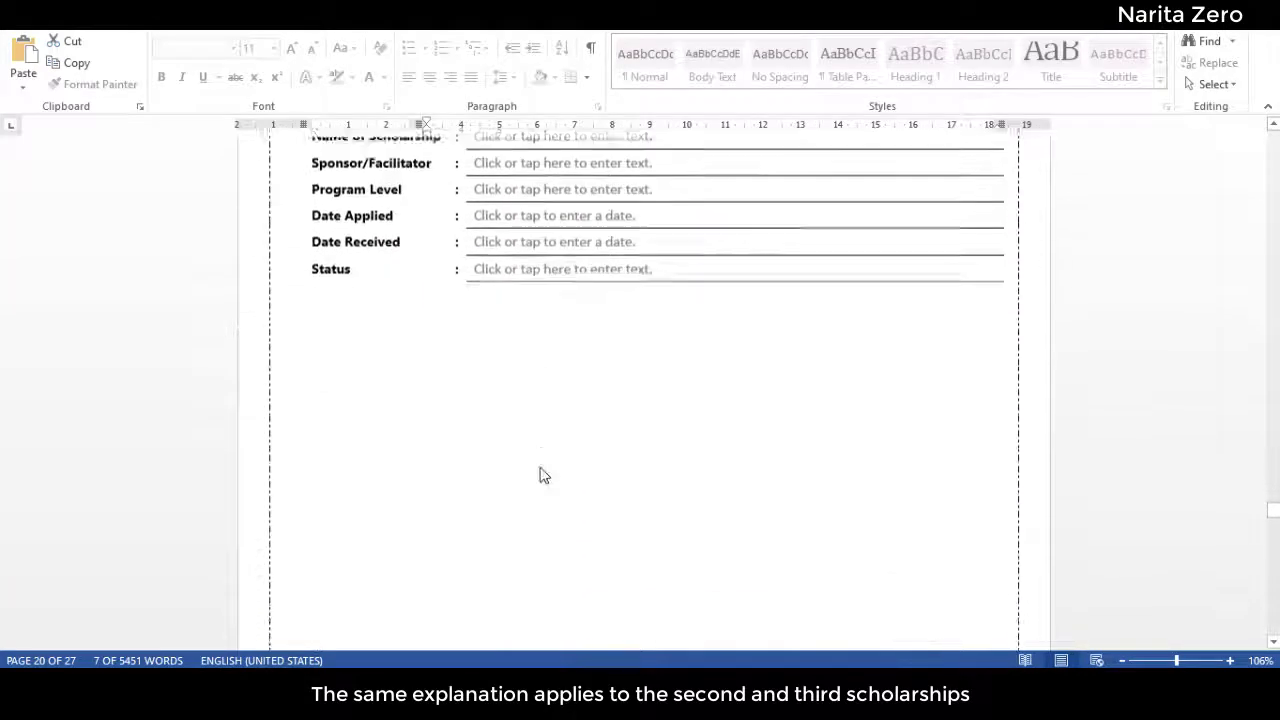
# Examine the Outreach Survey questions on learning about Fulbright, years spent considering applying, and major factors in the decision, including the Other answer fields.
pyautogui.scroll(-20, 540, 472)
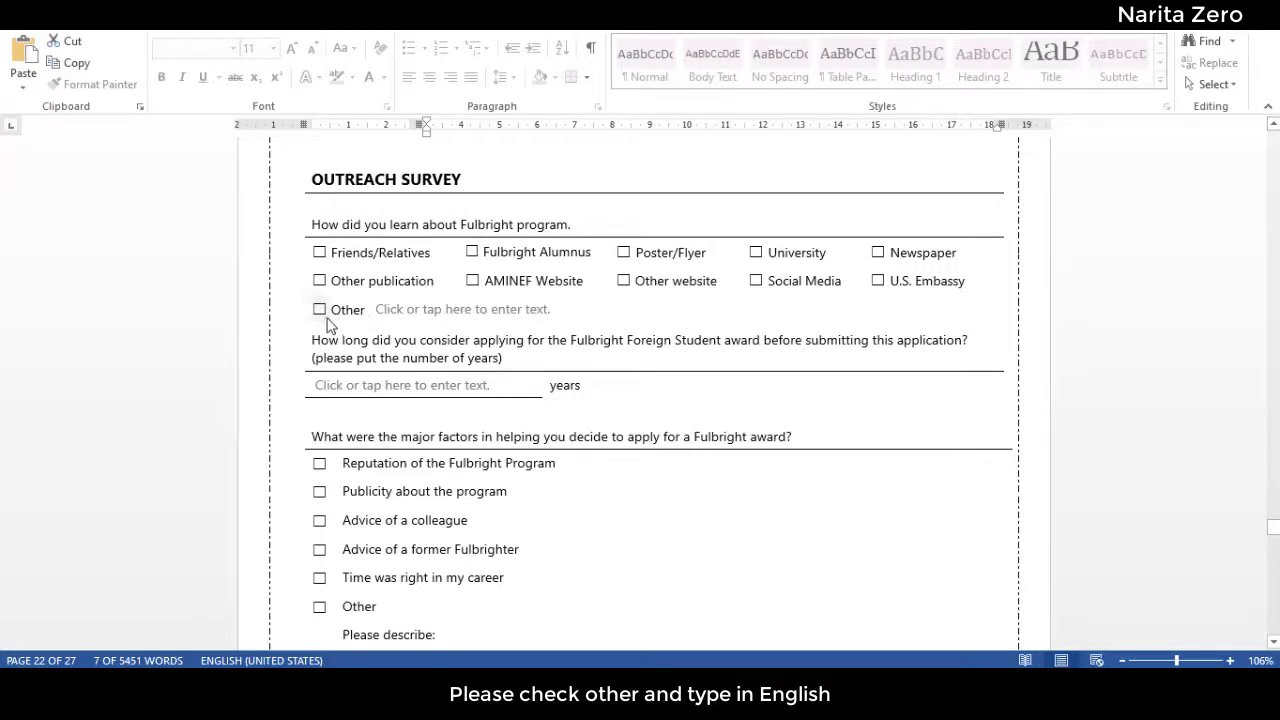
pyautogui.click(418, 318)
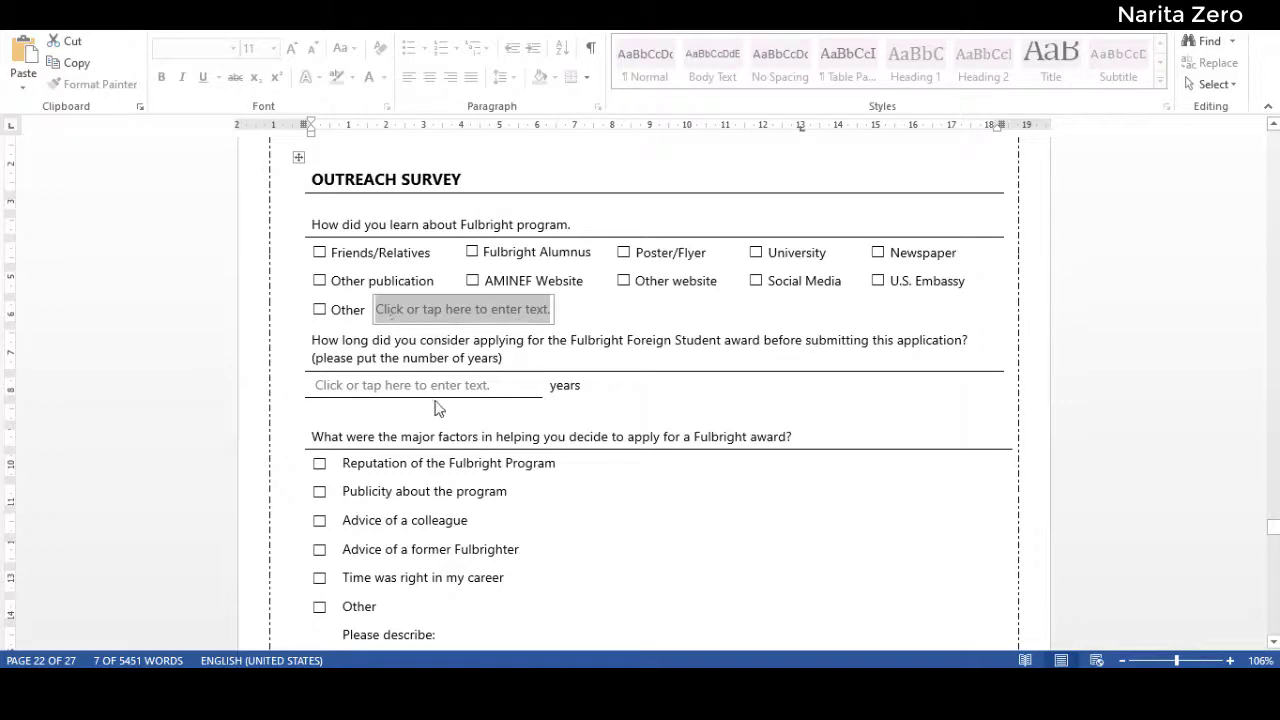
pyautogui.click(403, 352)
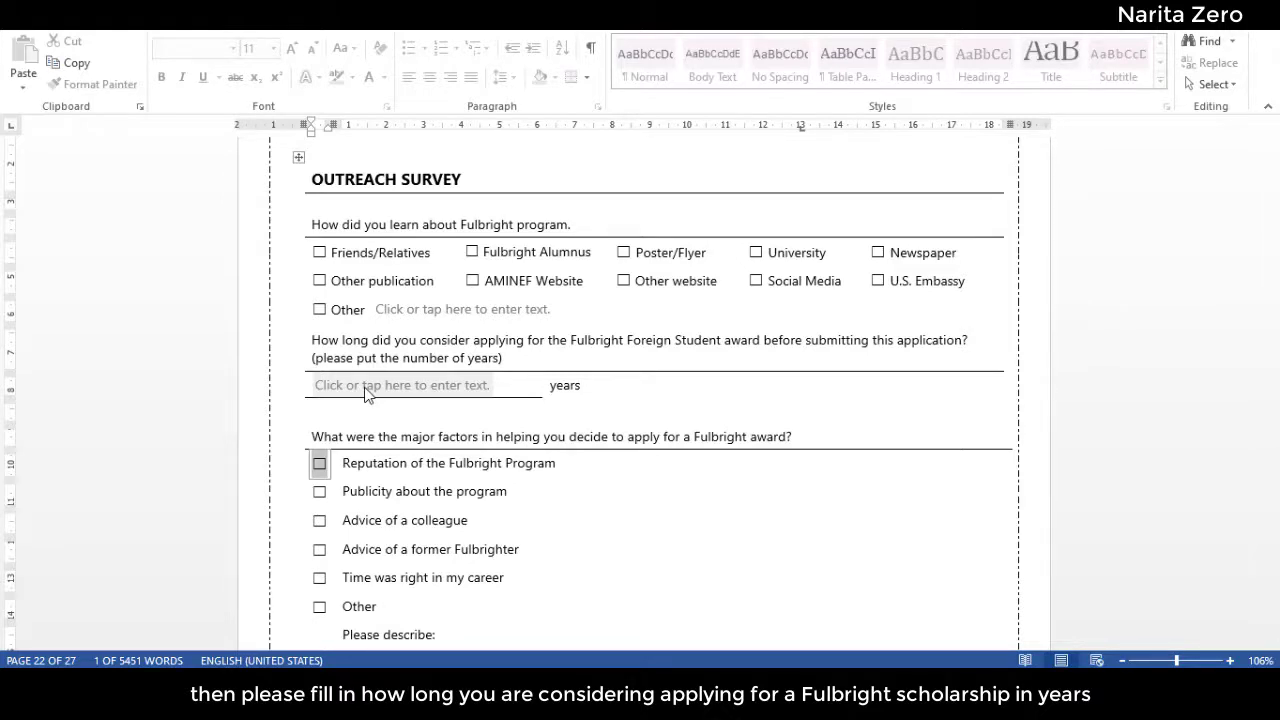
pyautogui.click(366, 393)
pyautogui.scroll(-1, 440, 430)
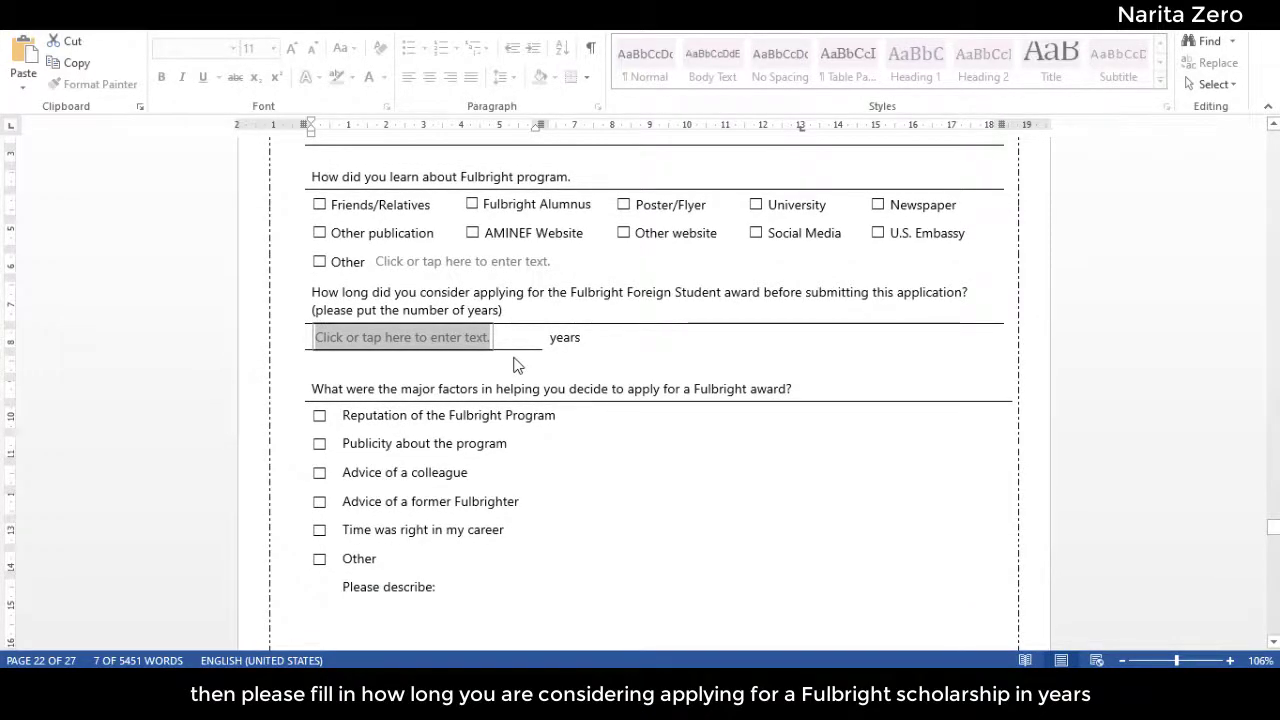
pyautogui.scroll(-4, 516, 365)
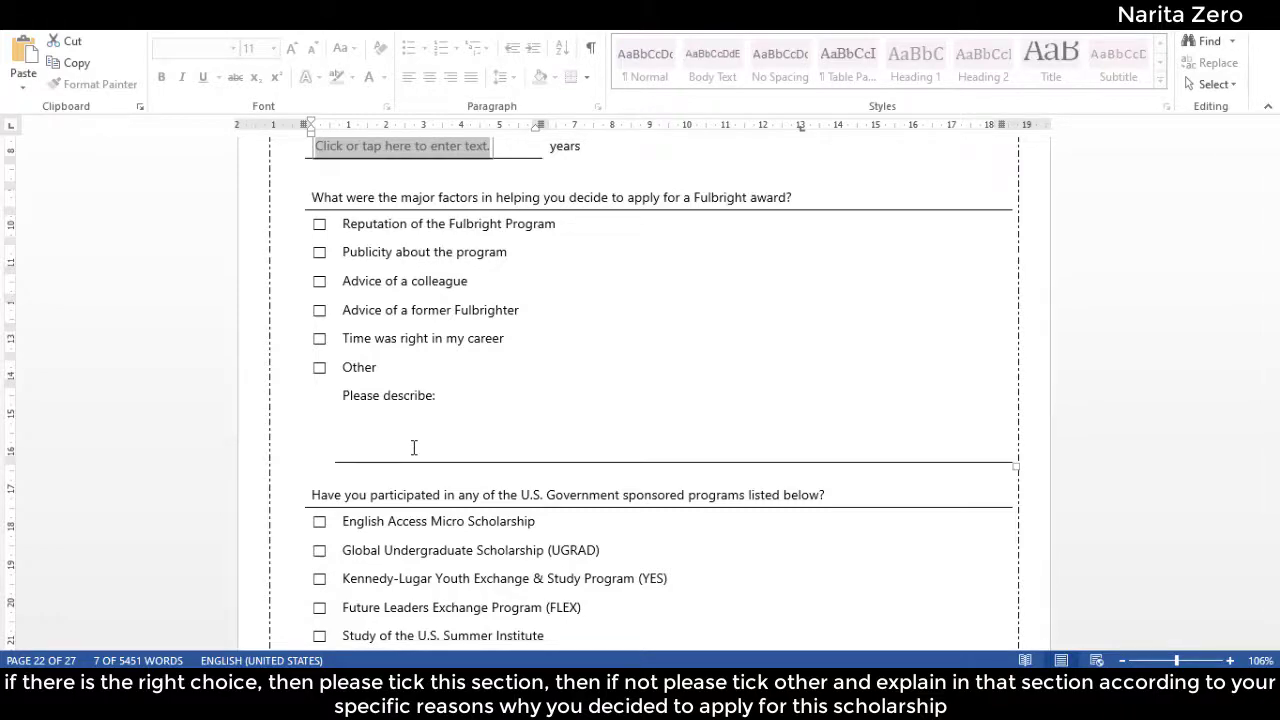
# Read the list of U.S. Government sponsored programs across both pages, from English Access Micro Scholarship to Other and its description space.
pyautogui.scroll(-7, 413, 447)
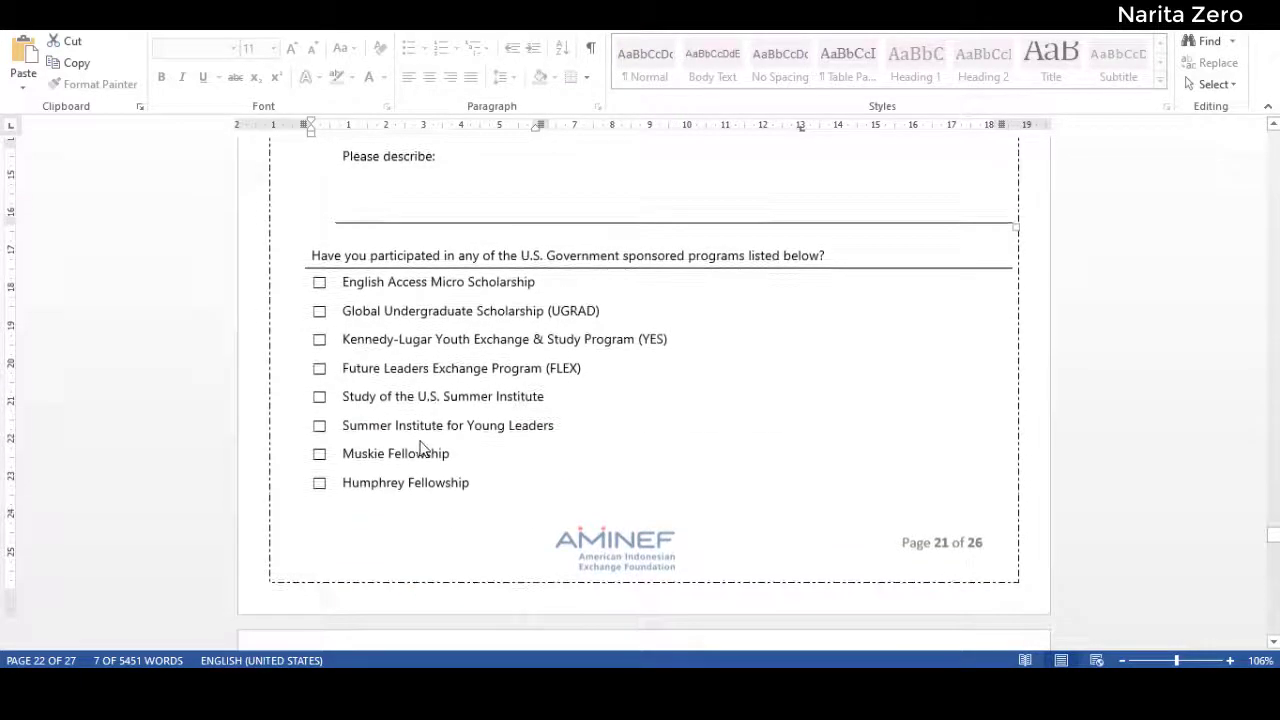
pyautogui.scroll(-3, 420, 445)
pyautogui.scroll(4, 420, 440)
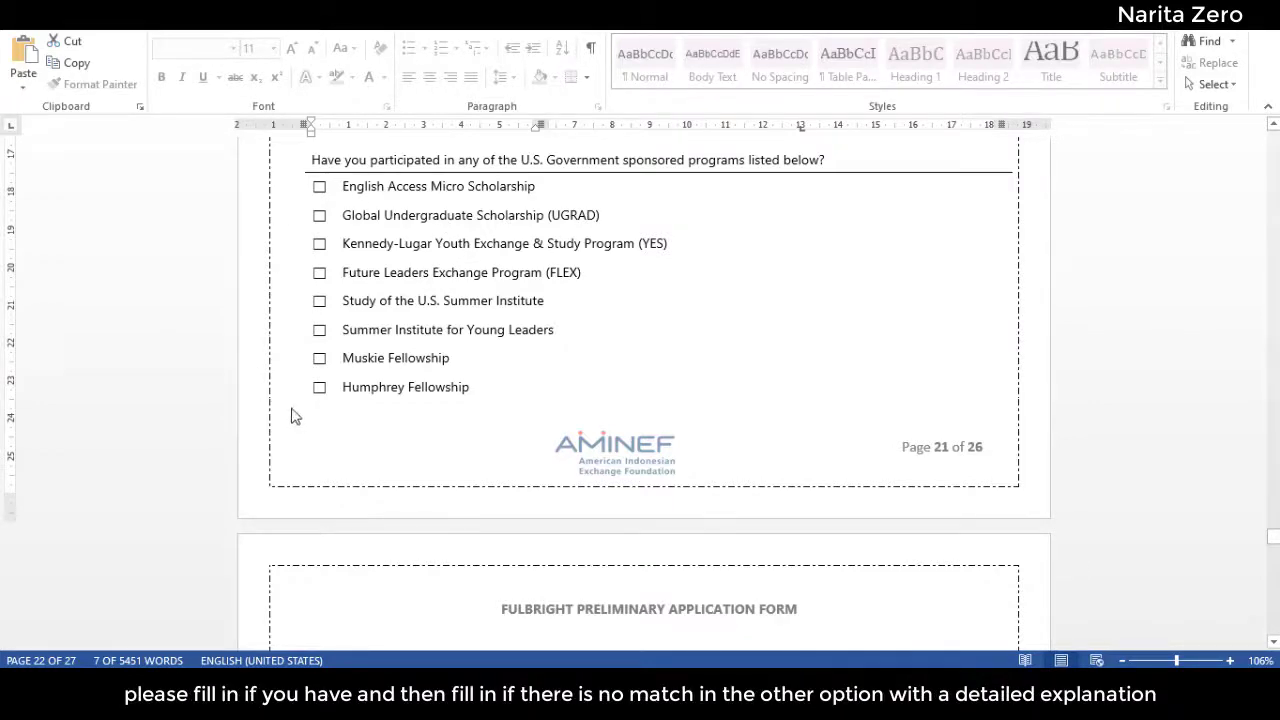
pyautogui.scroll(-1, 293, 415)
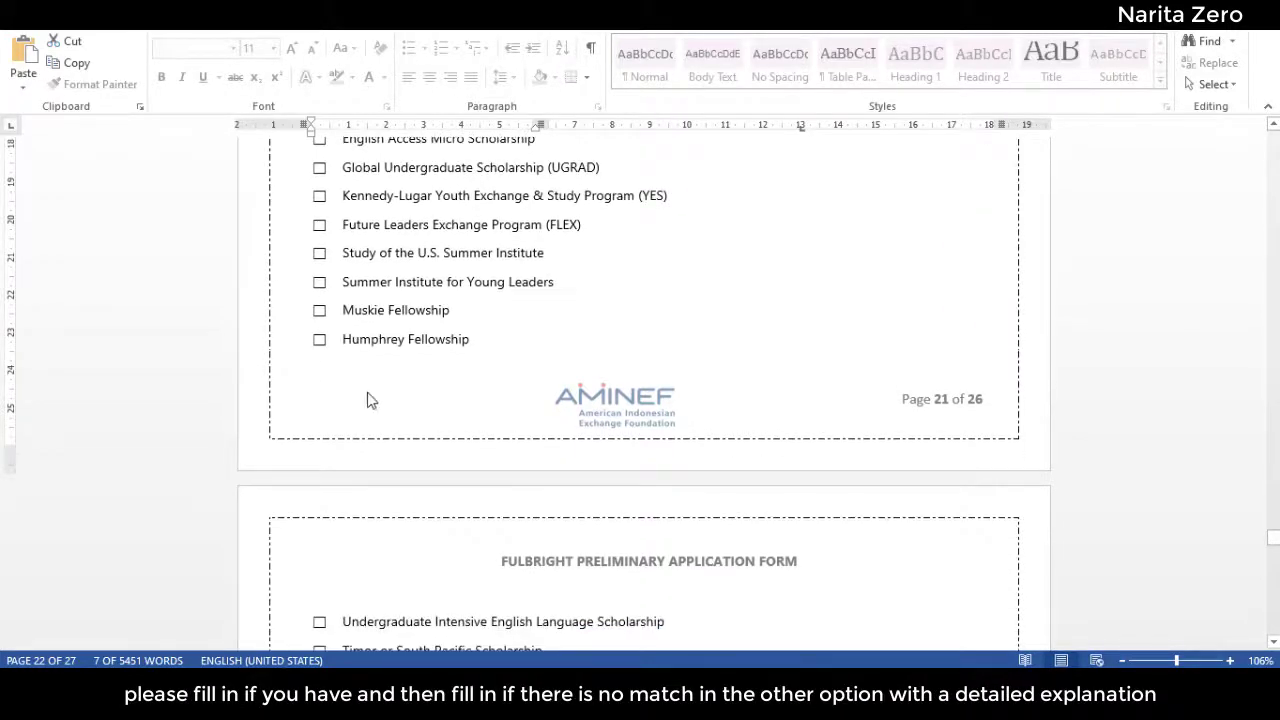
pyautogui.scroll(2, 303, 299)
pyautogui.scroll(-6, 290, 330)
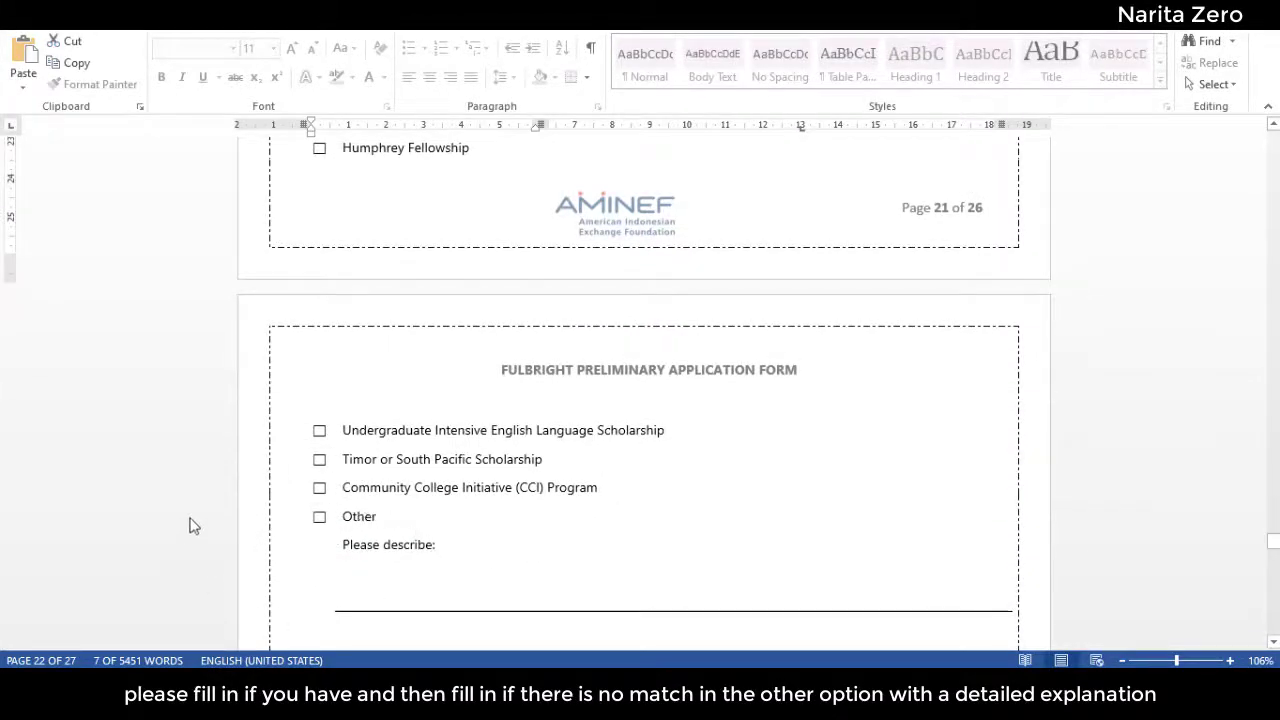
pyautogui.scroll(3, 828, 500)
pyautogui.scroll(4, 794, 463)
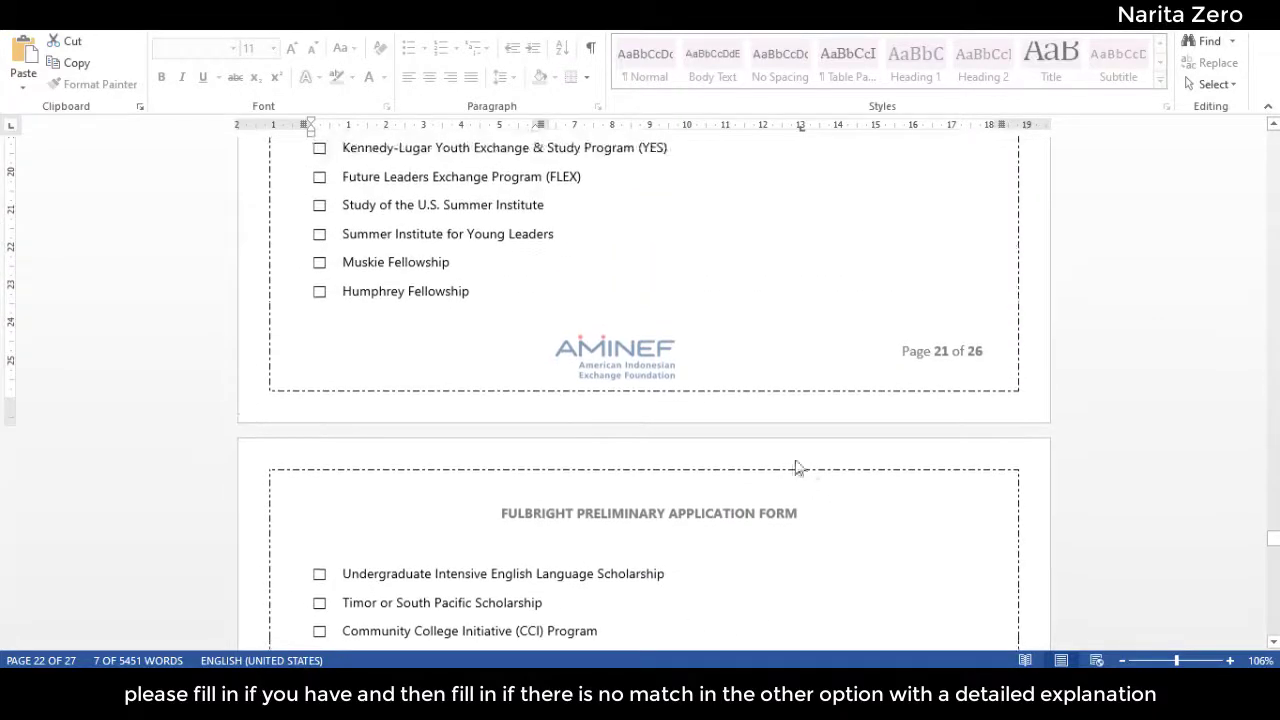
pyautogui.scroll(-7, 654, 434)
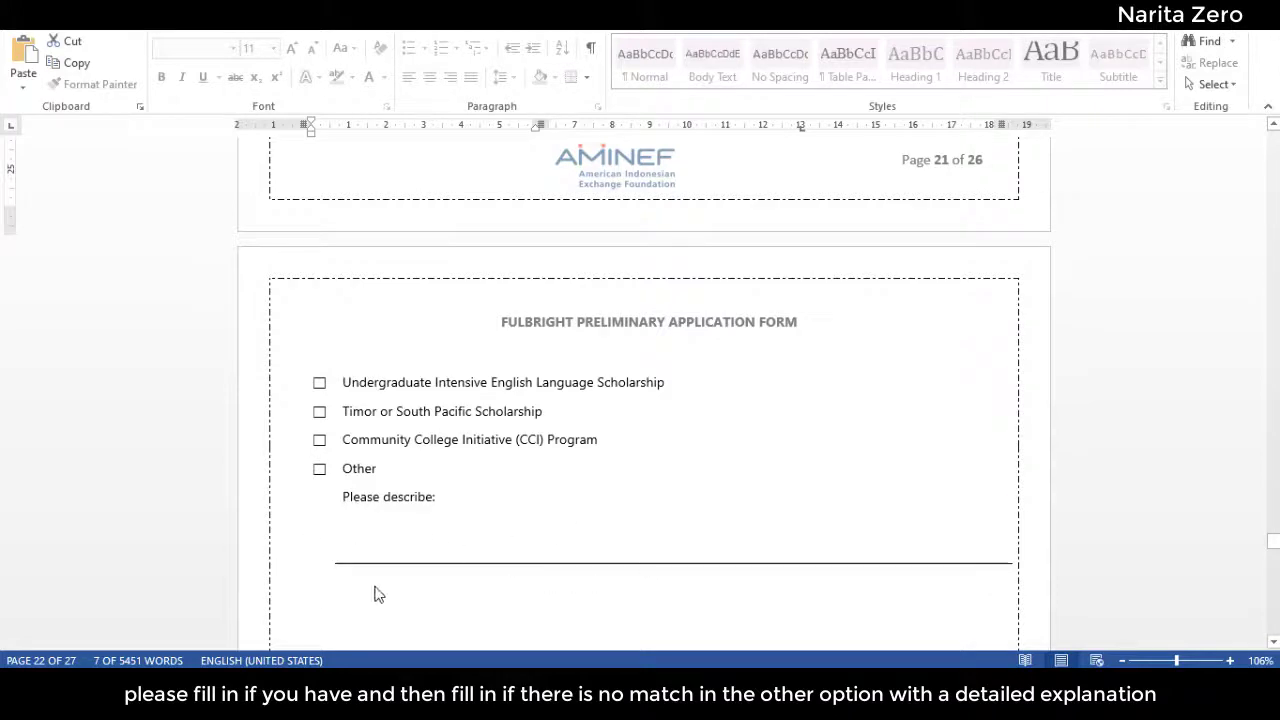
pyautogui.scroll(3, 594, 558)
pyautogui.scroll(-7, 590, 557)
pyautogui.scroll(-6, 589, 556)
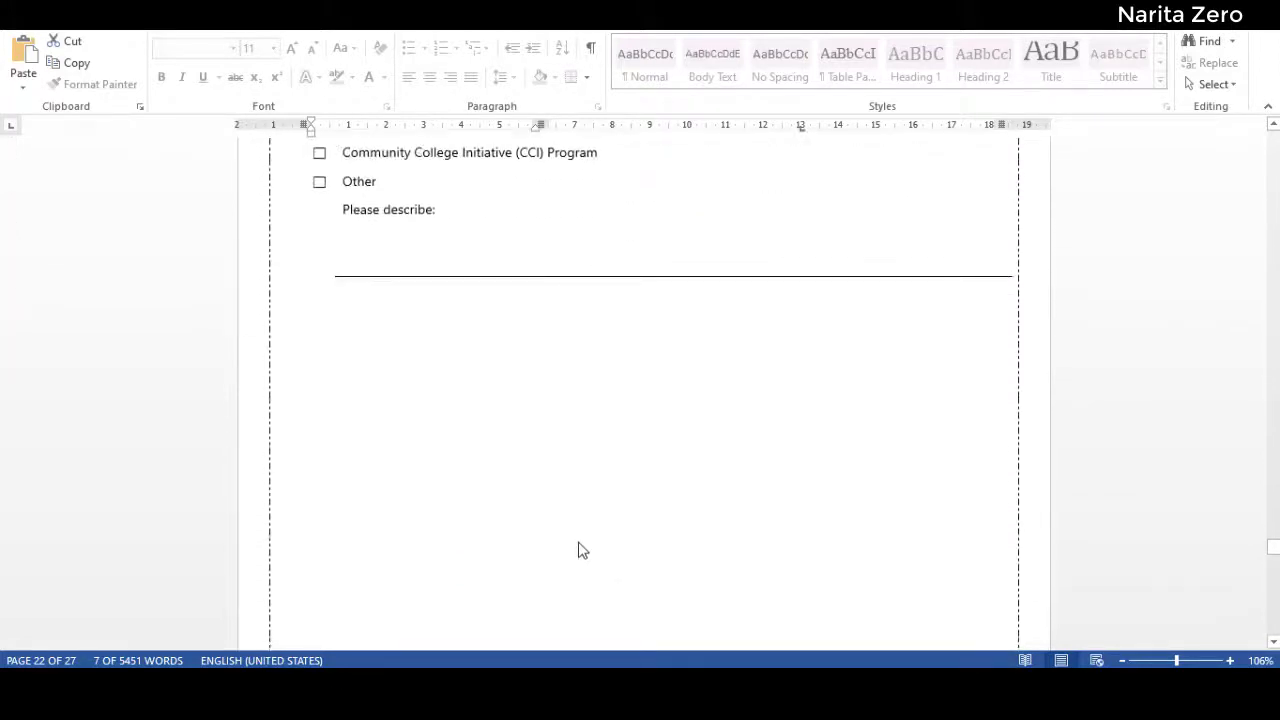
# Recheck the question on U.S. Government sponsored programs and the Other option with its Please describe space.
pyautogui.scroll(2, 566, 534)
pyautogui.scroll(15, 566, 530)
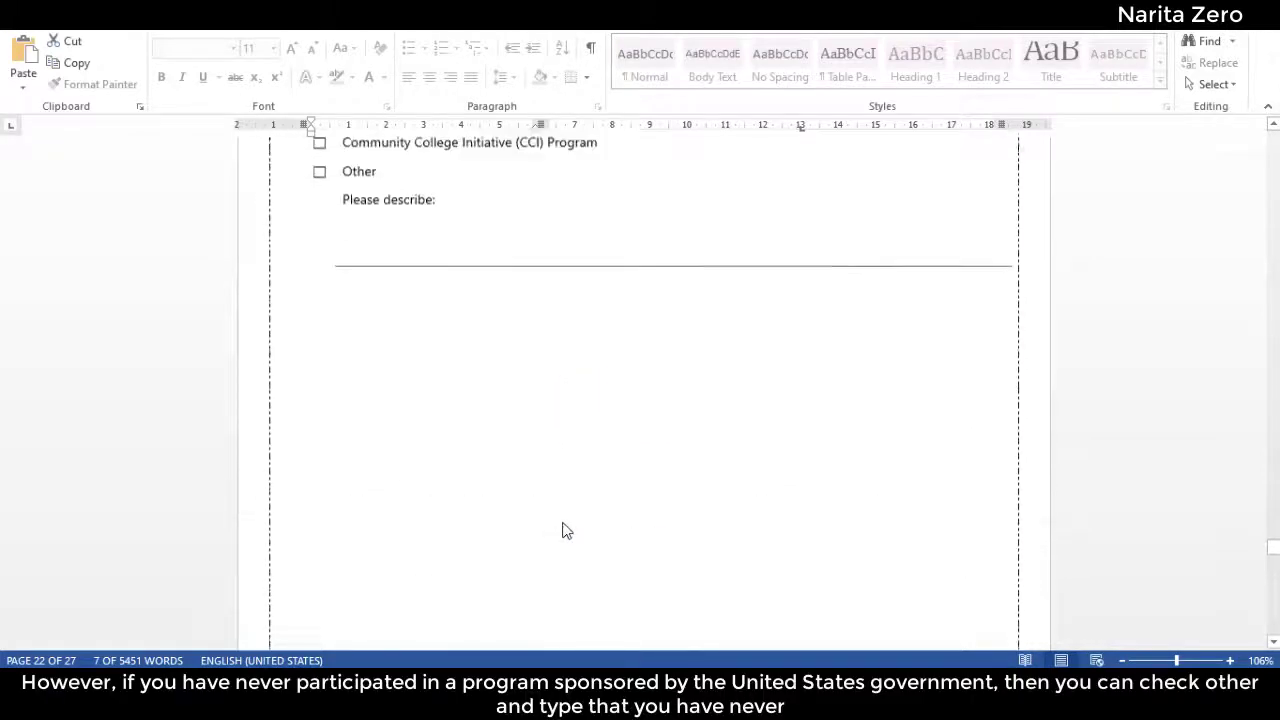
pyautogui.scroll(8, 576, 516)
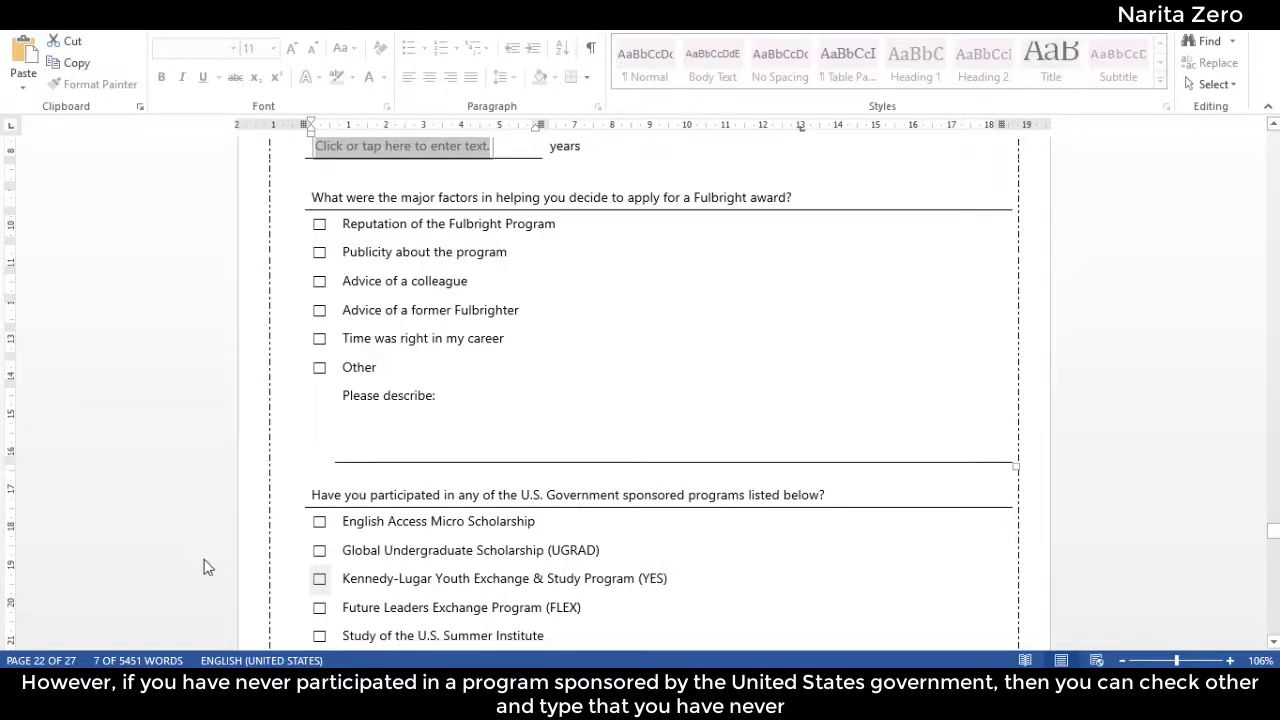
pyautogui.scroll(-3, 270, 566)
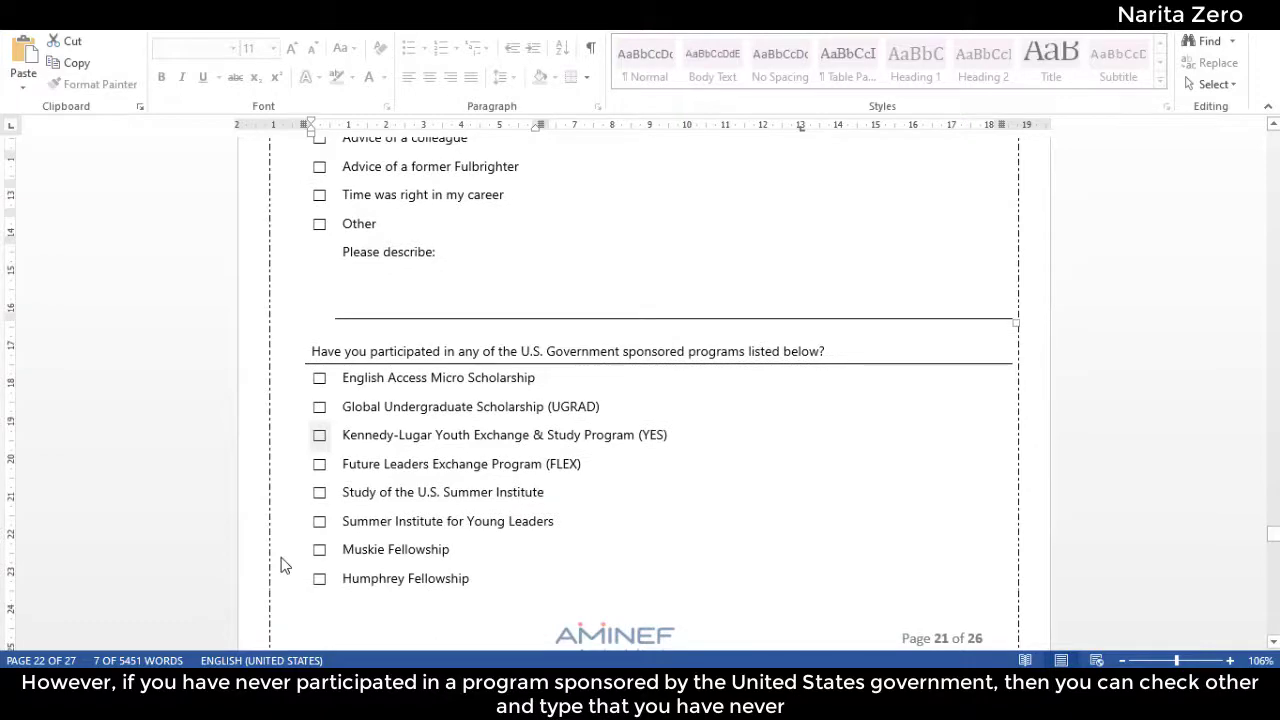
pyautogui.scroll(-10, 281, 566)
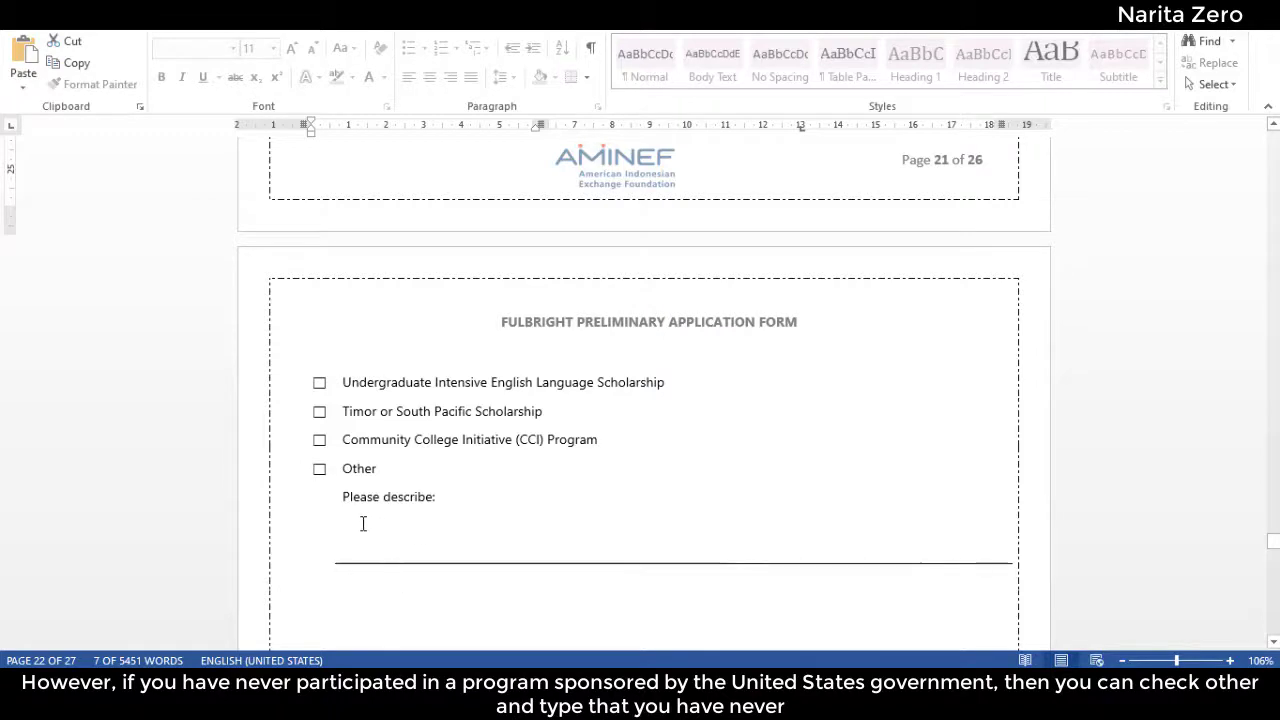
# Read the Declaration statements down to the Signature and Date lines.
pyautogui.scroll(-12, 376, 533)
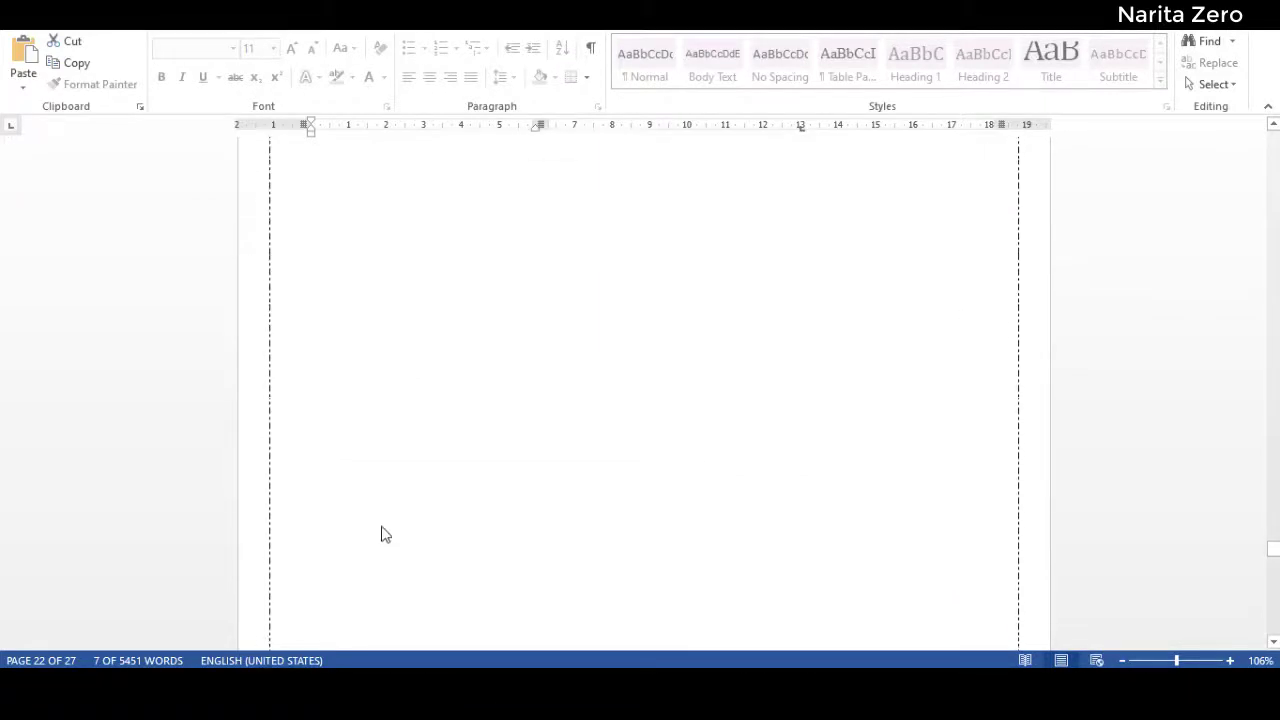
pyautogui.scroll(-10, 386, 531)
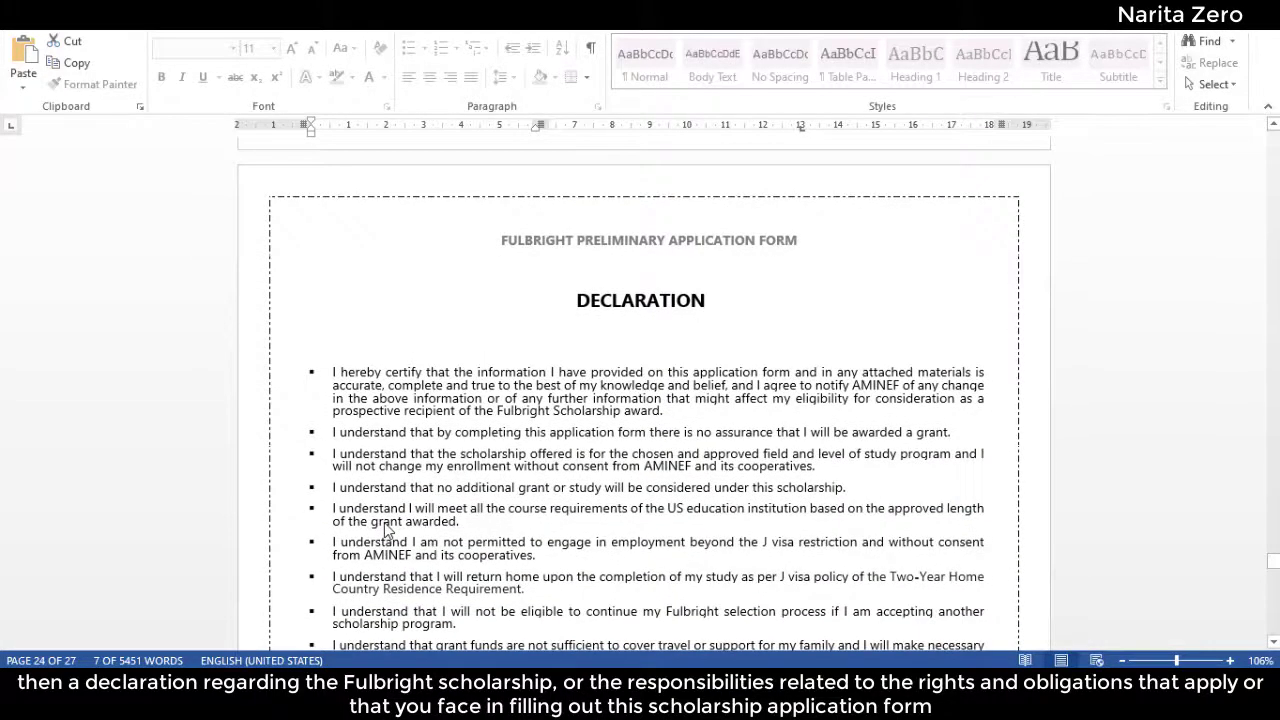
pyautogui.scroll(-3, 386, 531)
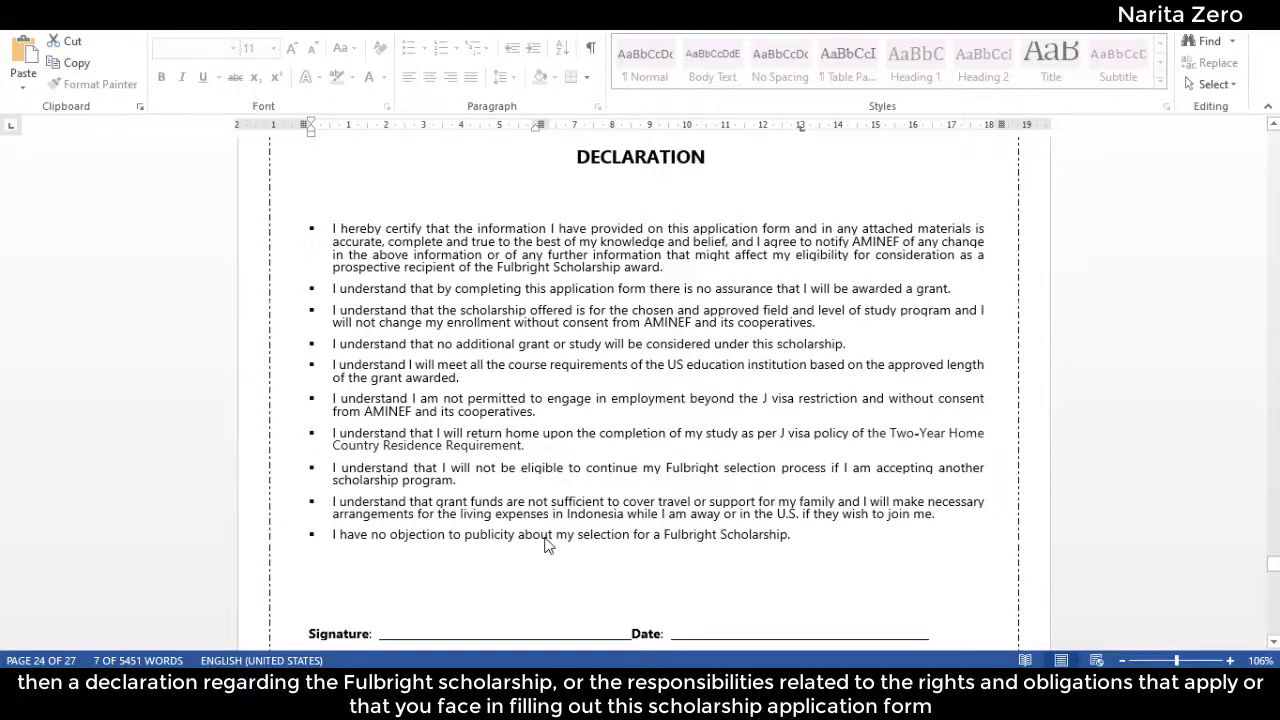
pyautogui.scroll(-2, 545, 545)
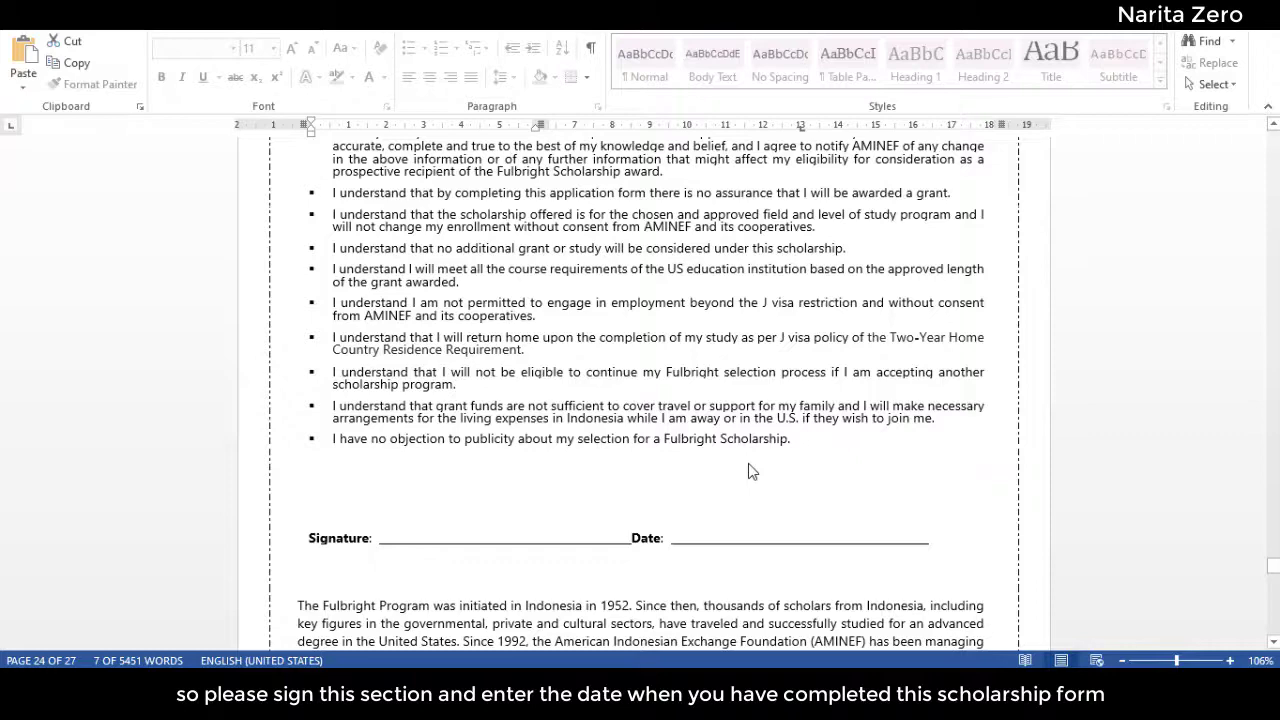
# Review the page stating where to return the completed application and supporting documents, including the AMINEF address and inquiry contacts.
pyautogui.scroll(-10, 752, 471)
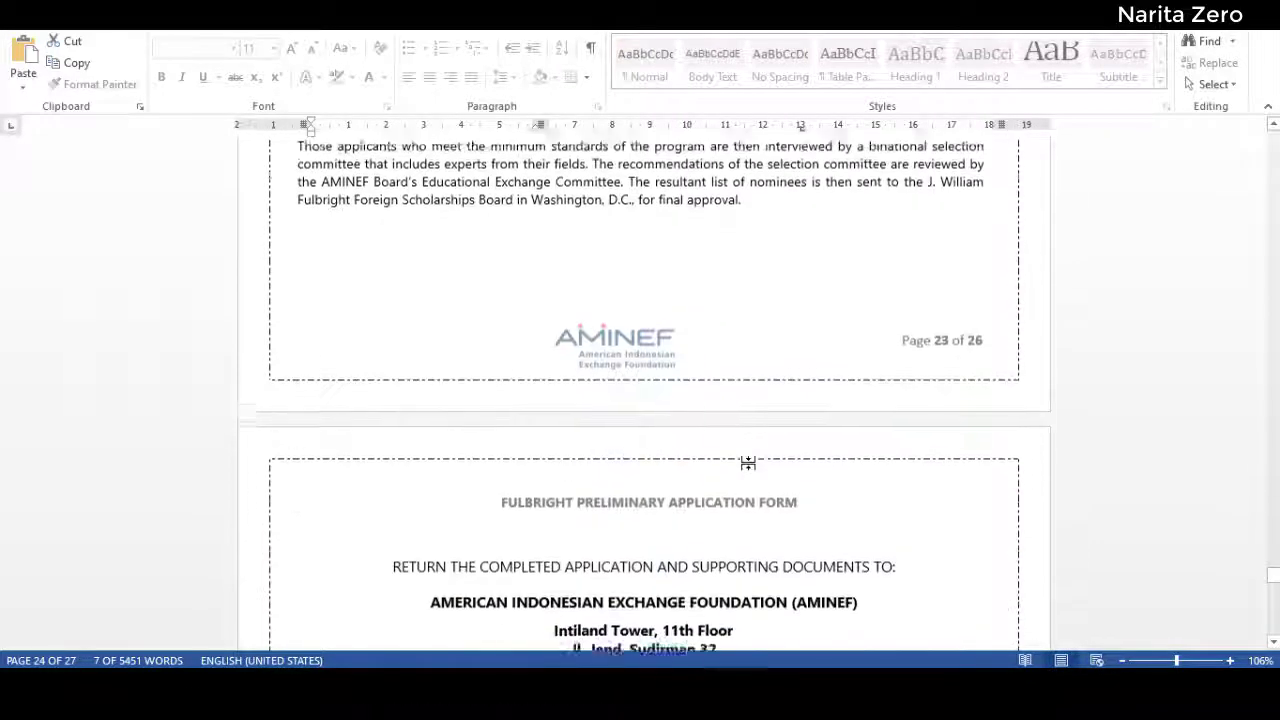
pyautogui.scroll(-6, 752, 471)
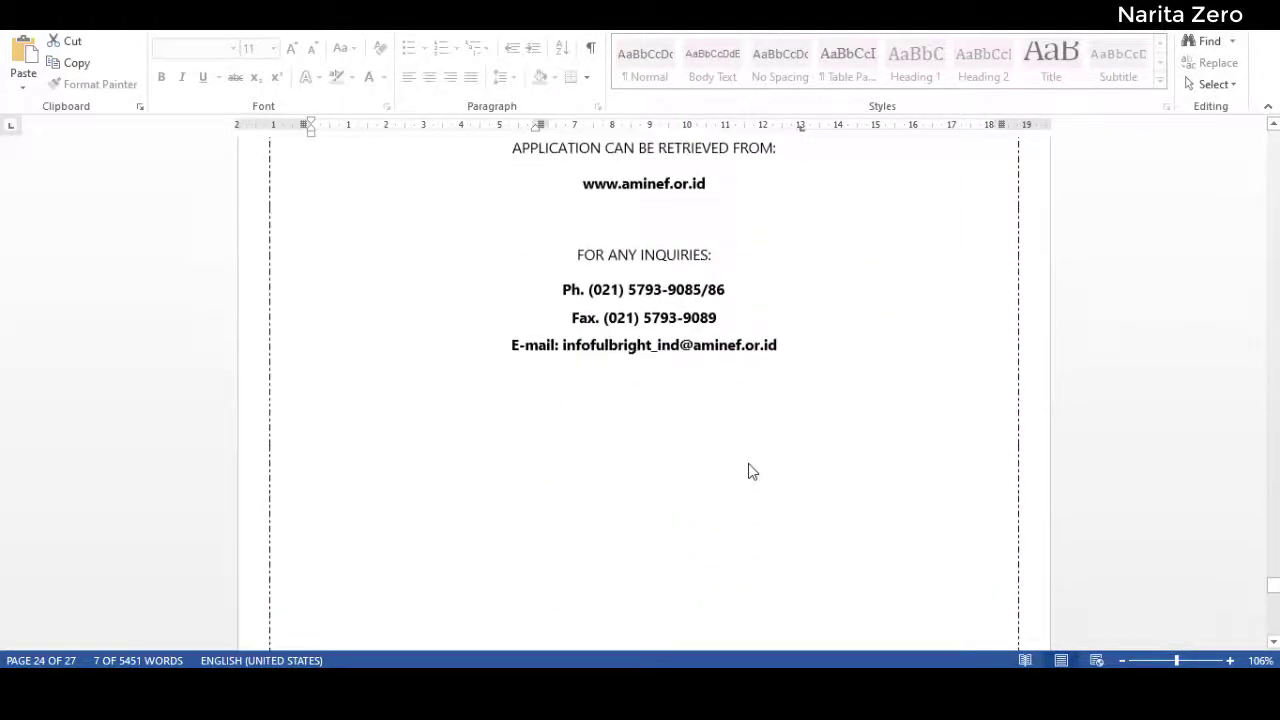
pyautogui.scroll(3, 752, 471)
pyautogui.scroll(1, 752, 471)
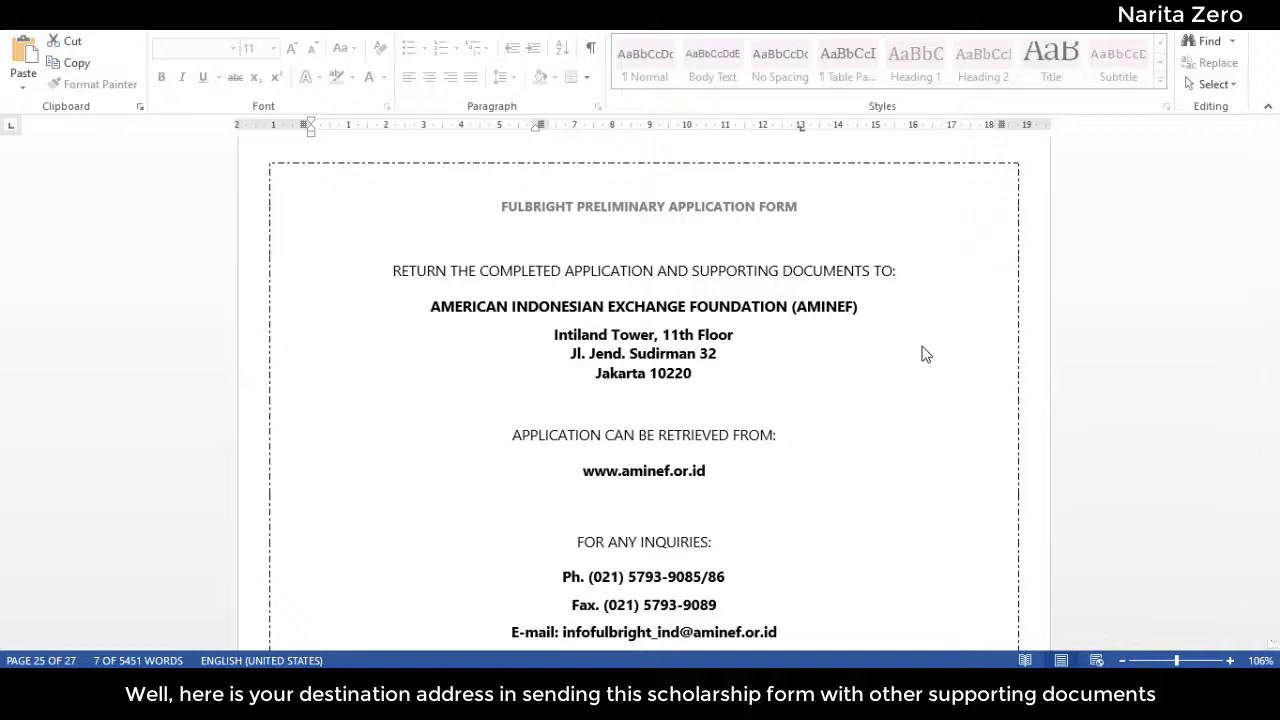
# Read the Check List of required items and their descriptions, from Application to Curriculum Vitae.
pyautogui.scroll(-10, 923, 352)
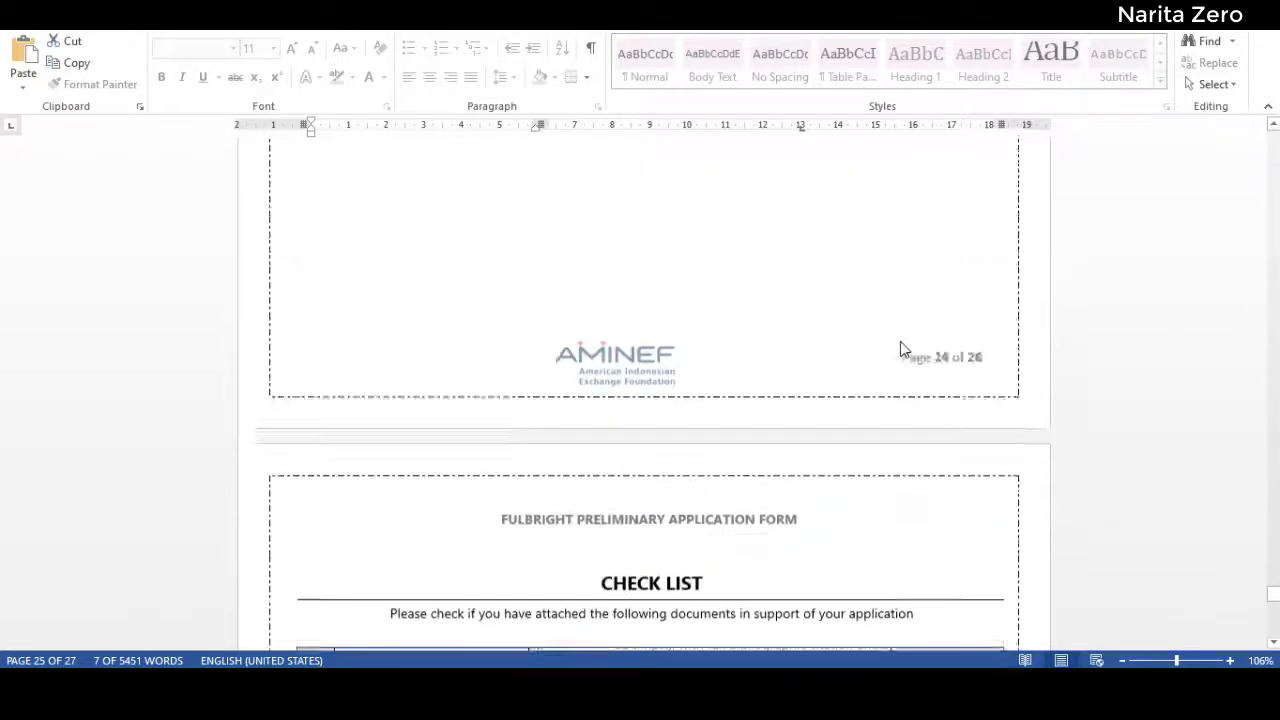
pyautogui.scroll(-6, 900, 349)
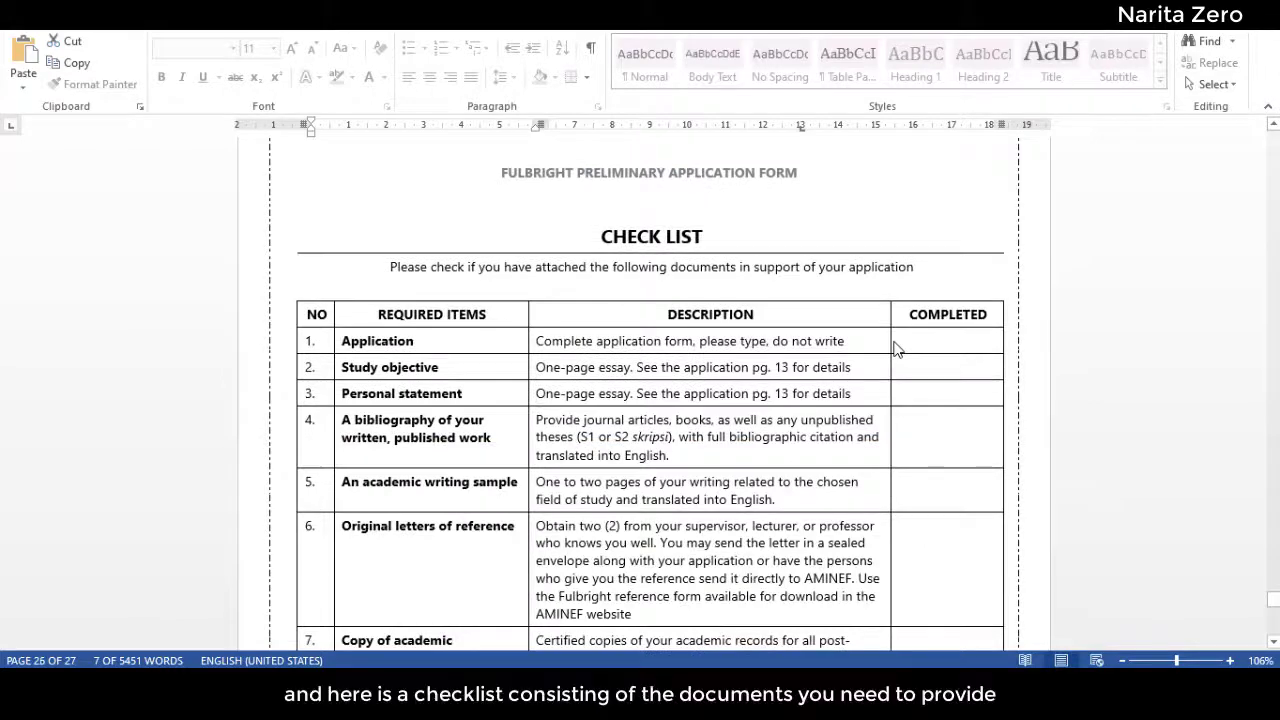
pyautogui.scroll(-3, 896, 348)
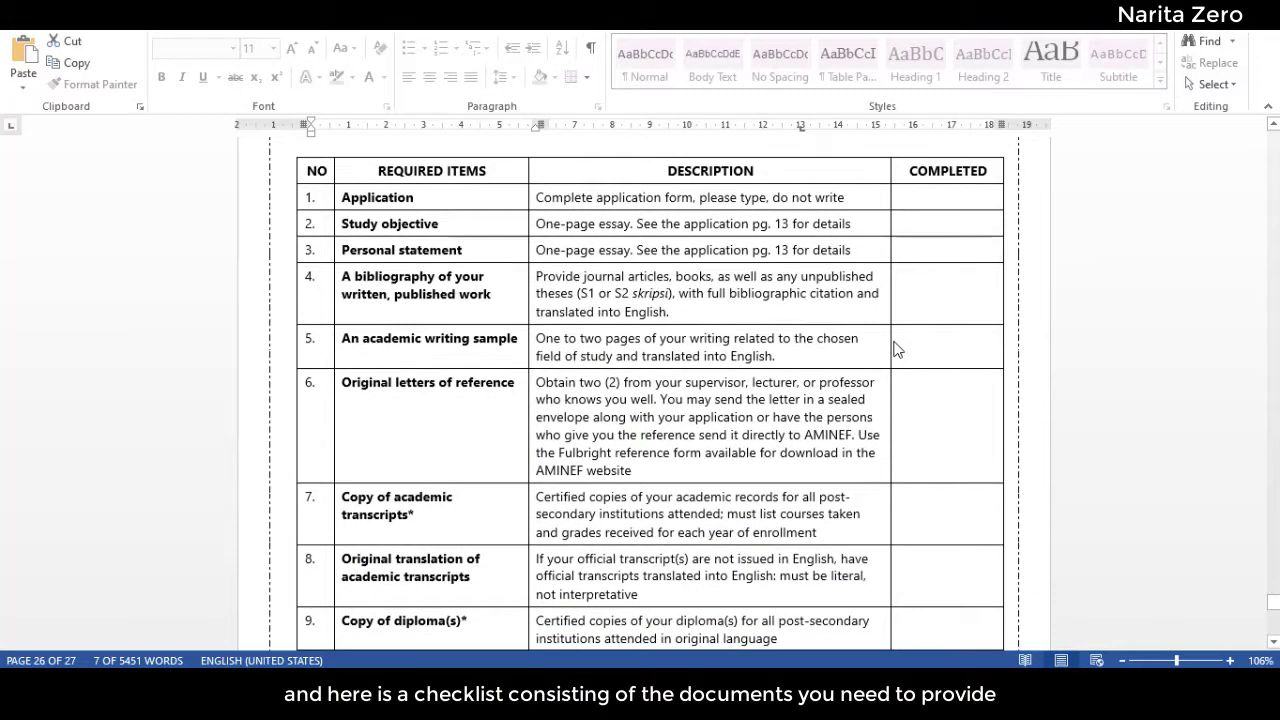
pyautogui.scroll(2, 896, 348)
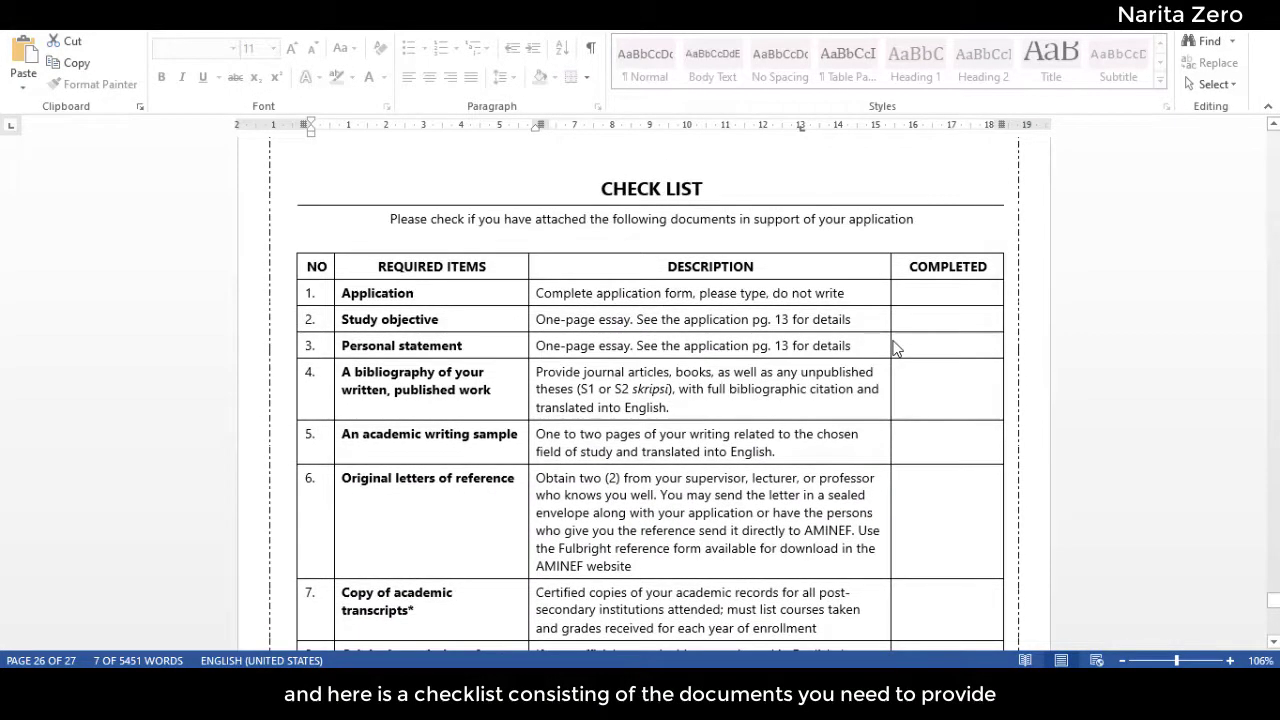
pyautogui.scroll(-4, 896, 348)
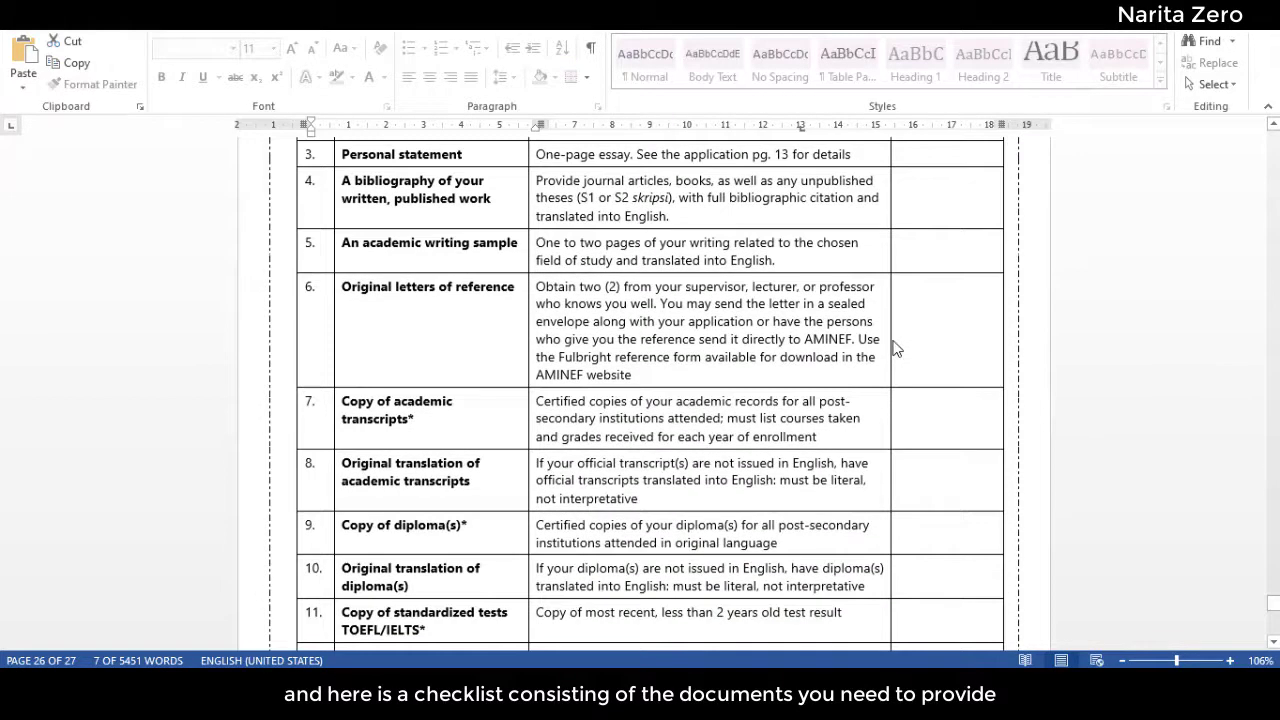
pyautogui.scroll(-5, 896, 348)
pyautogui.scroll(-5, 896, 345)
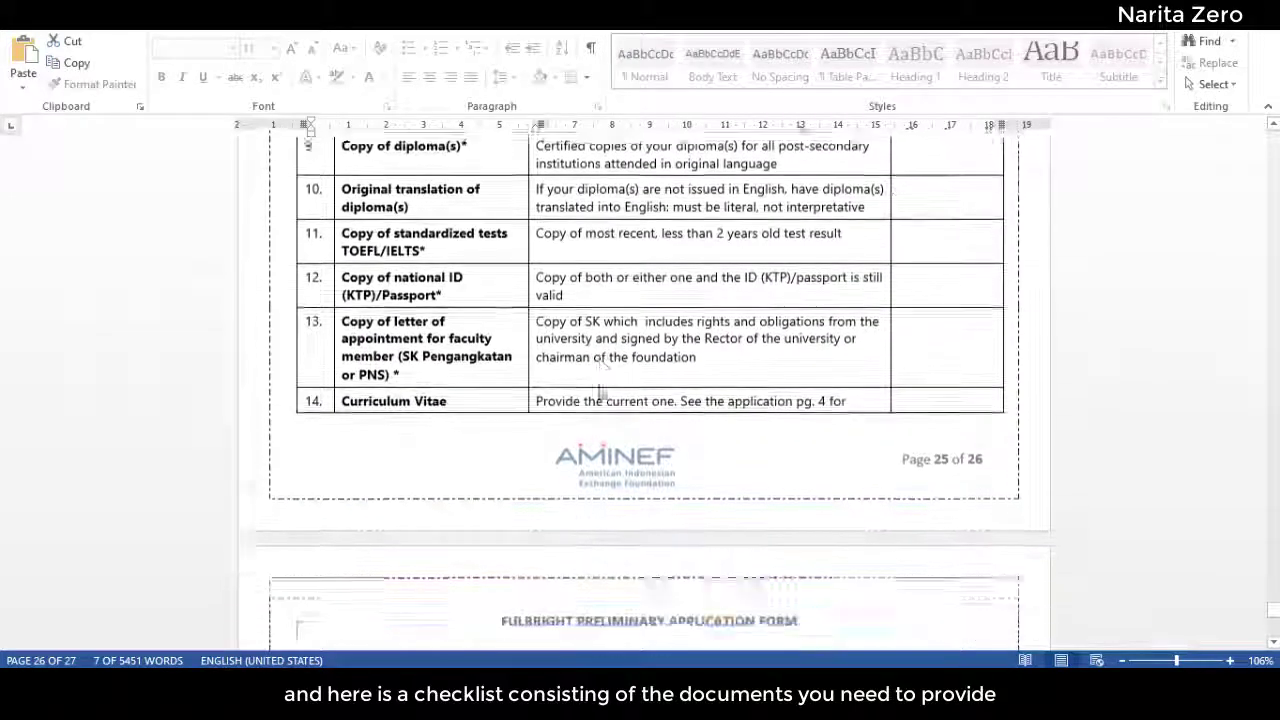
# Examine the Check List's Completed column and the closing notes on certified copies and incomplete applications, through to the form's last page.
pyautogui.scroll(10, 580, 385)
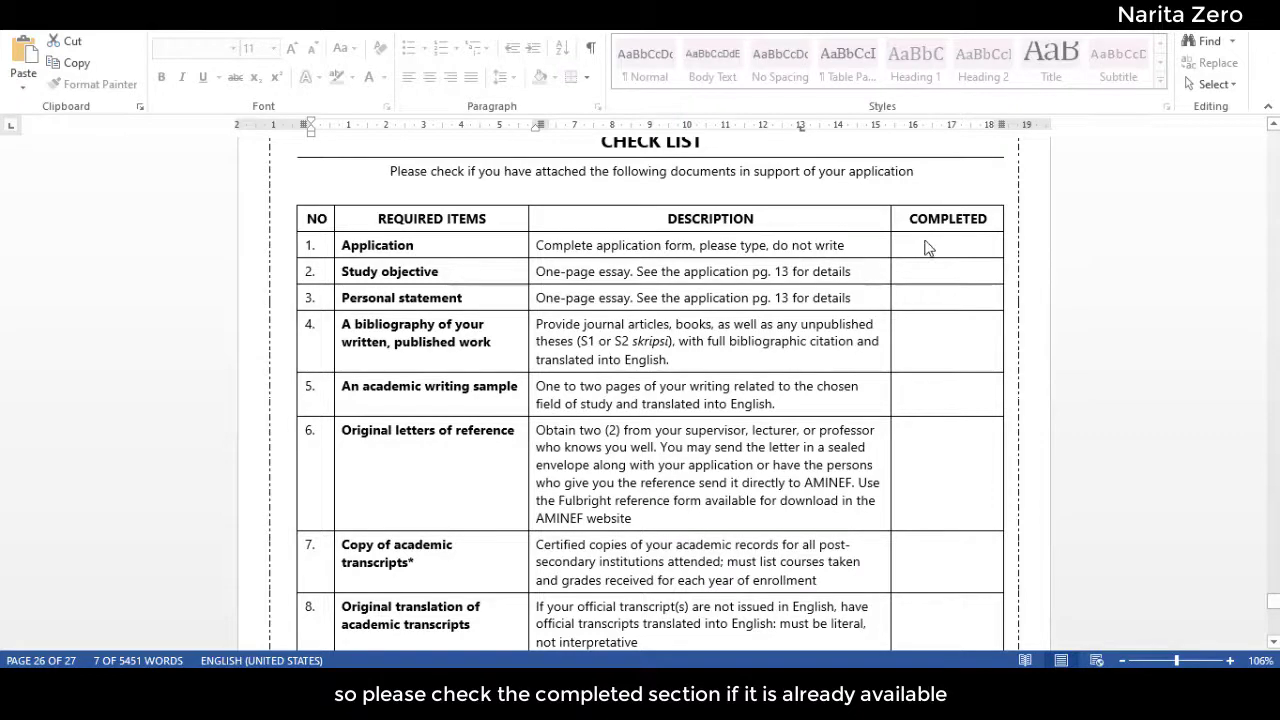
pyautogui.scroll(-10, 947, 415)
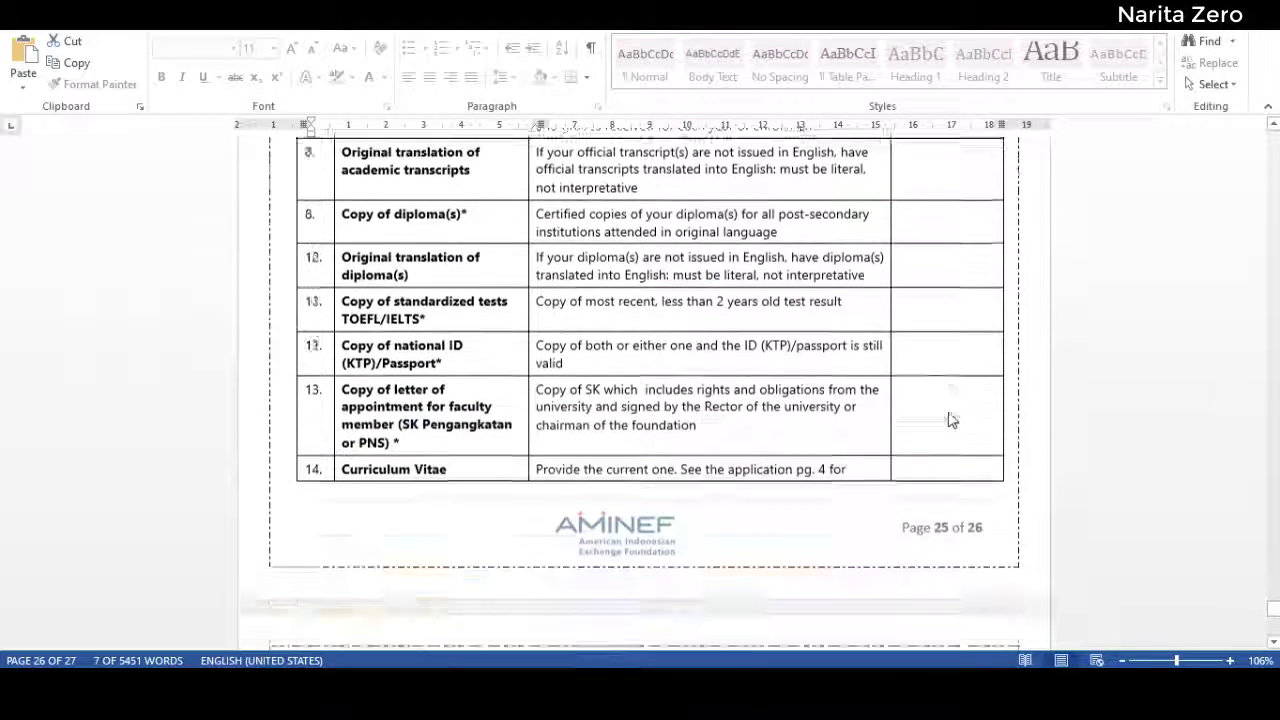
pyautogui.scroll(-2, 945, 412)
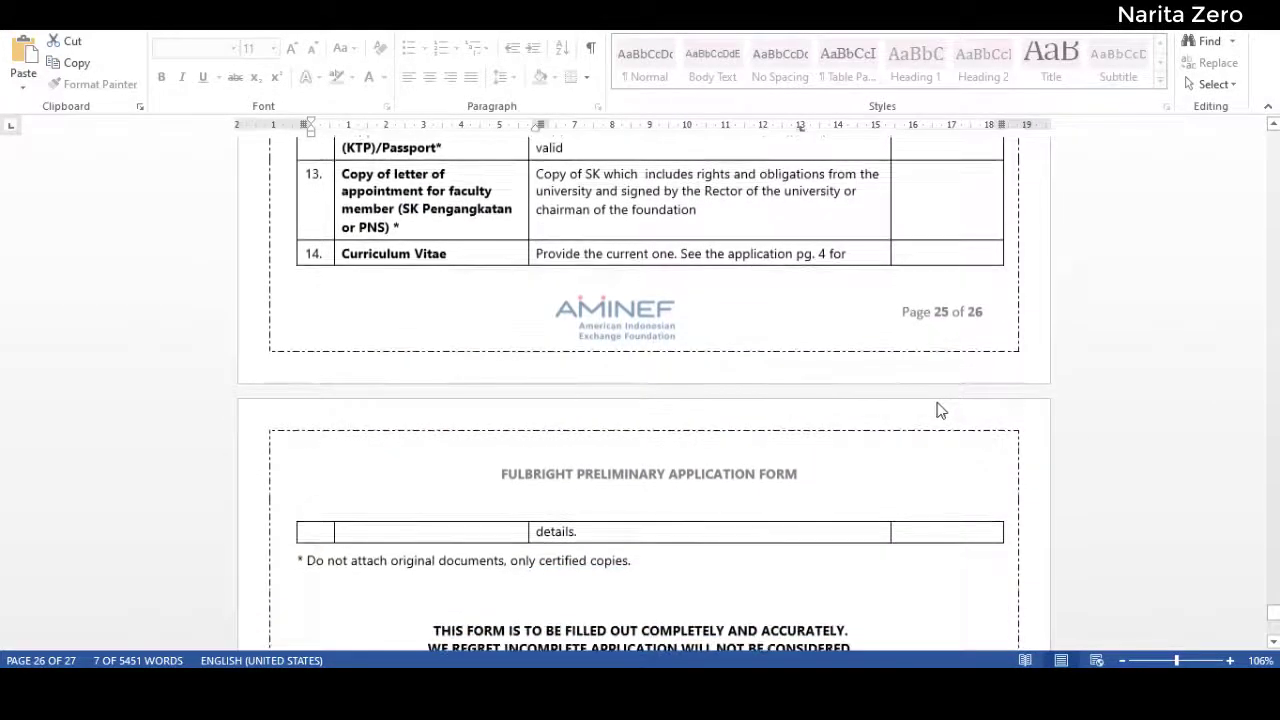
pyautogui.scroll(-3, 940, 409)
pyautogui.scroll(-5, 938, 408)
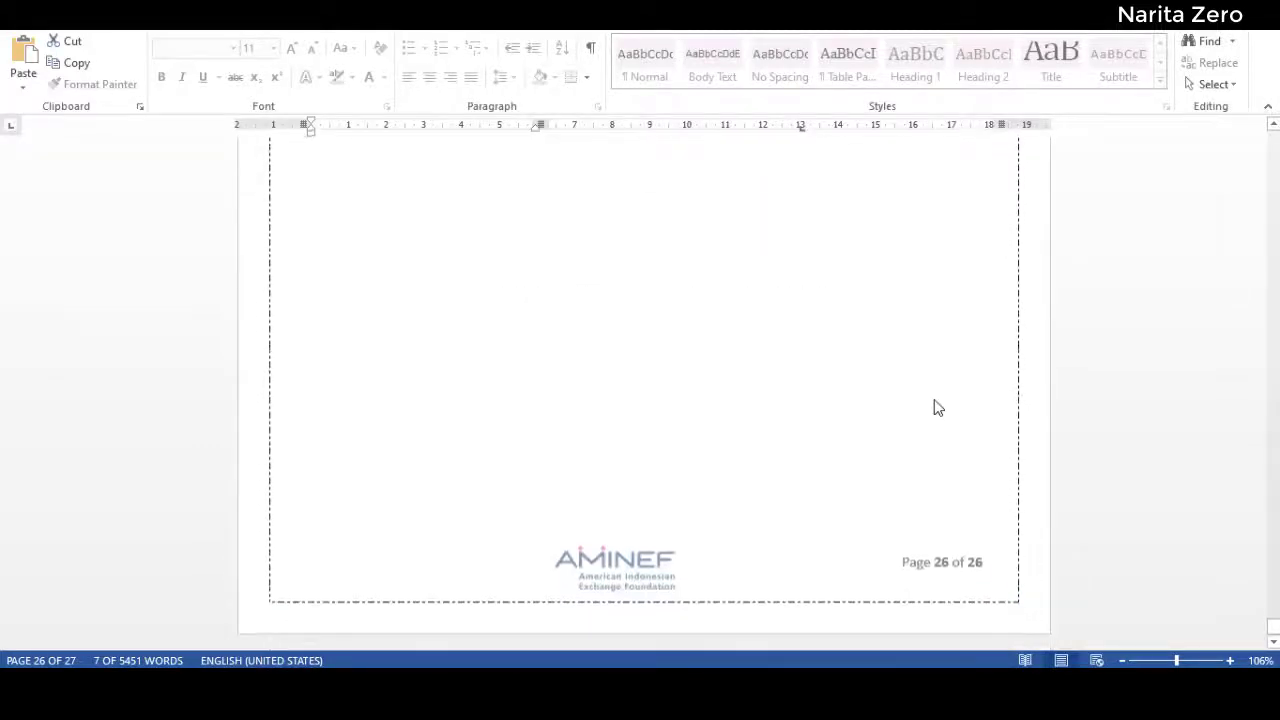
# Return to the start of the Check List and review its required items and Completed column again, down to the closing completeness notice.
pyautogui.scroll(1, 930, 403)
pyautogui.scroll(3, 930, 403)
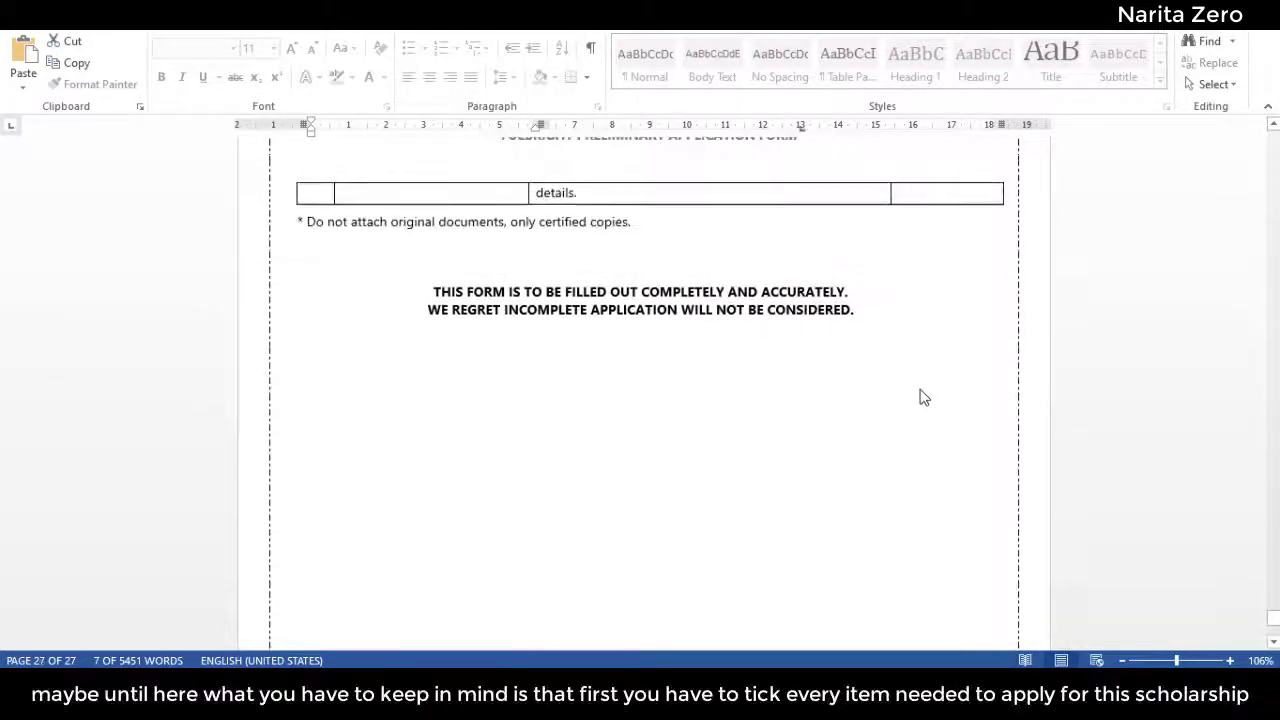
pyautogui.scroll(3, 936, 470)
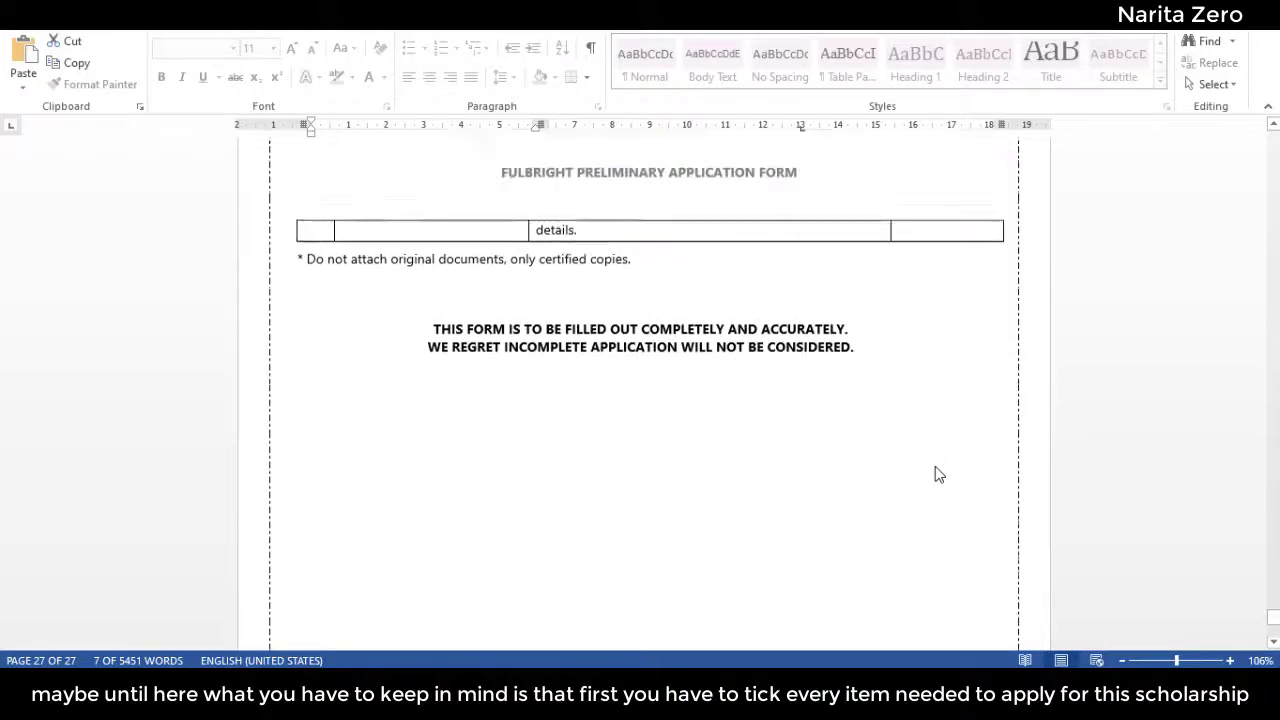
pyautogui.scroll(10, 935, 473)
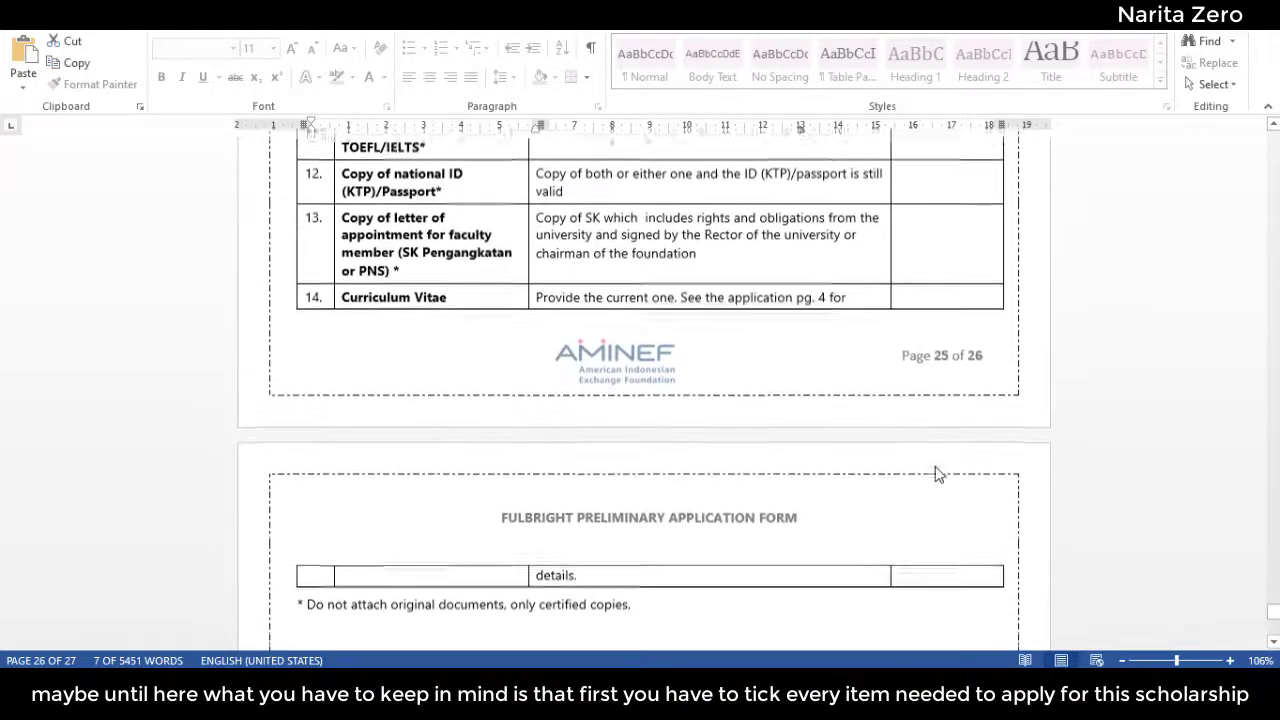
pyautogui.scroll(3, 935, 472)
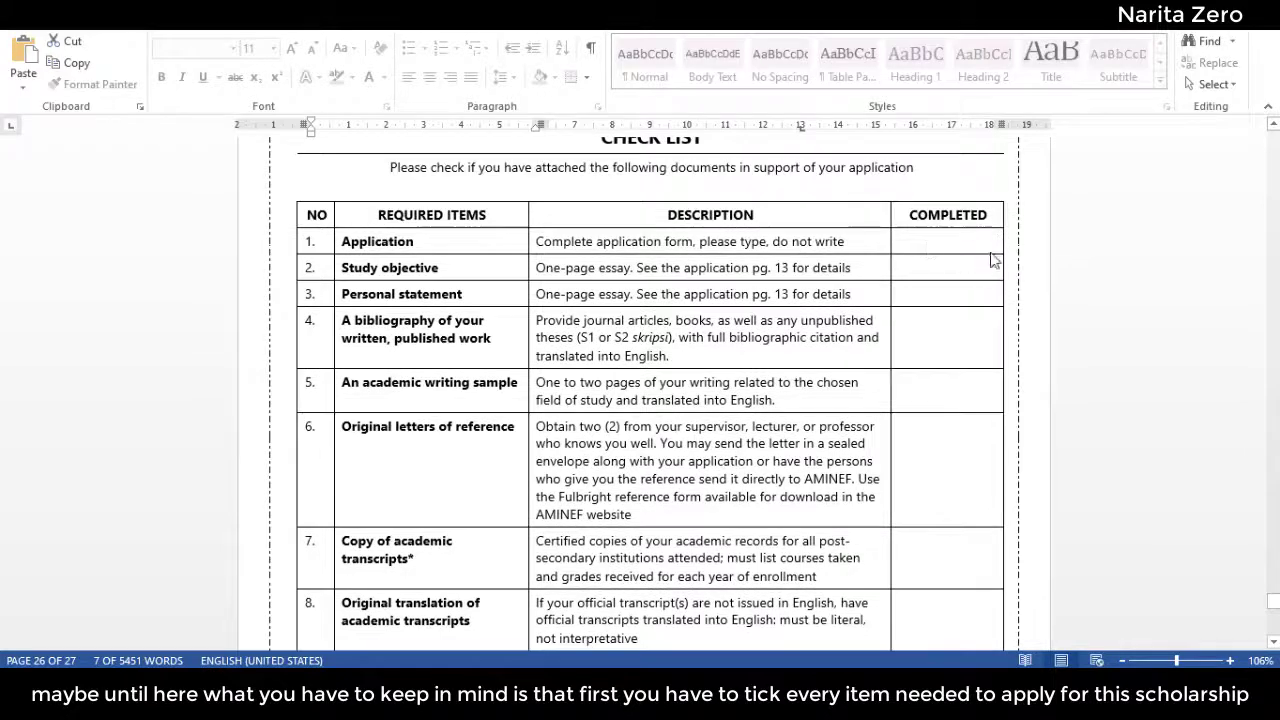
pyautogui.scroll(1, 970, 380)
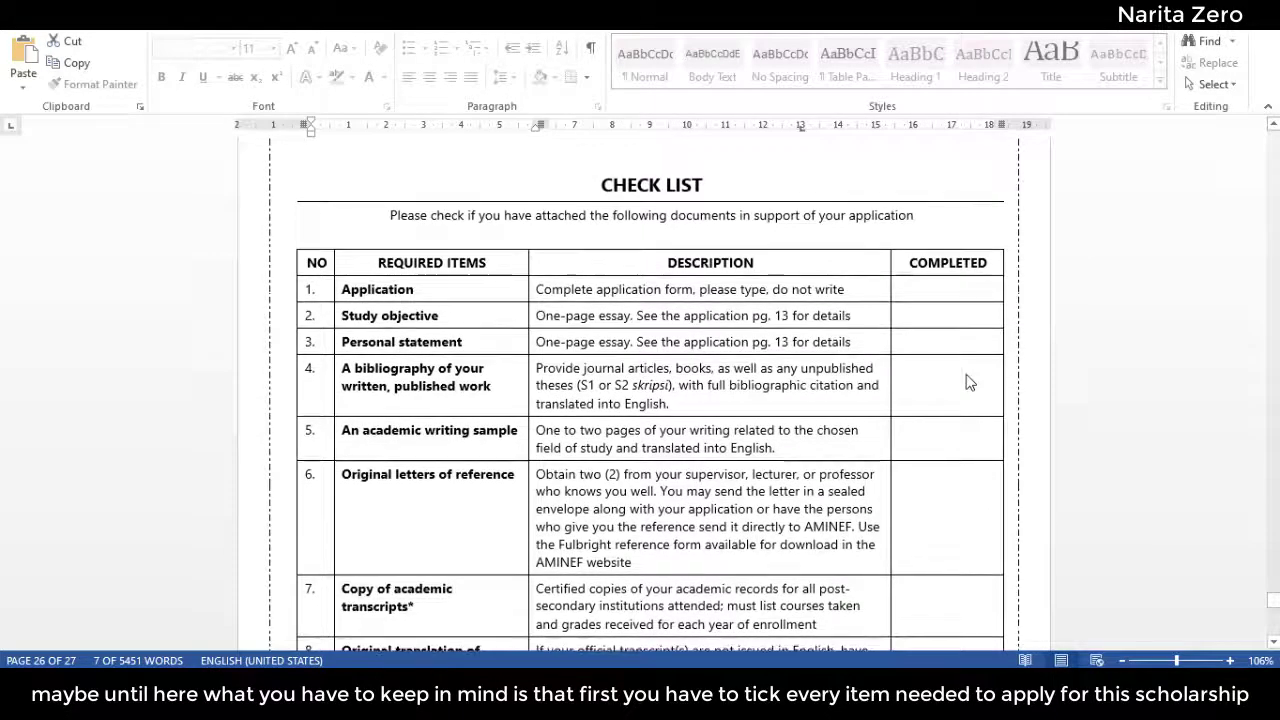
pyautogui.scroll(-1, 970, 381)
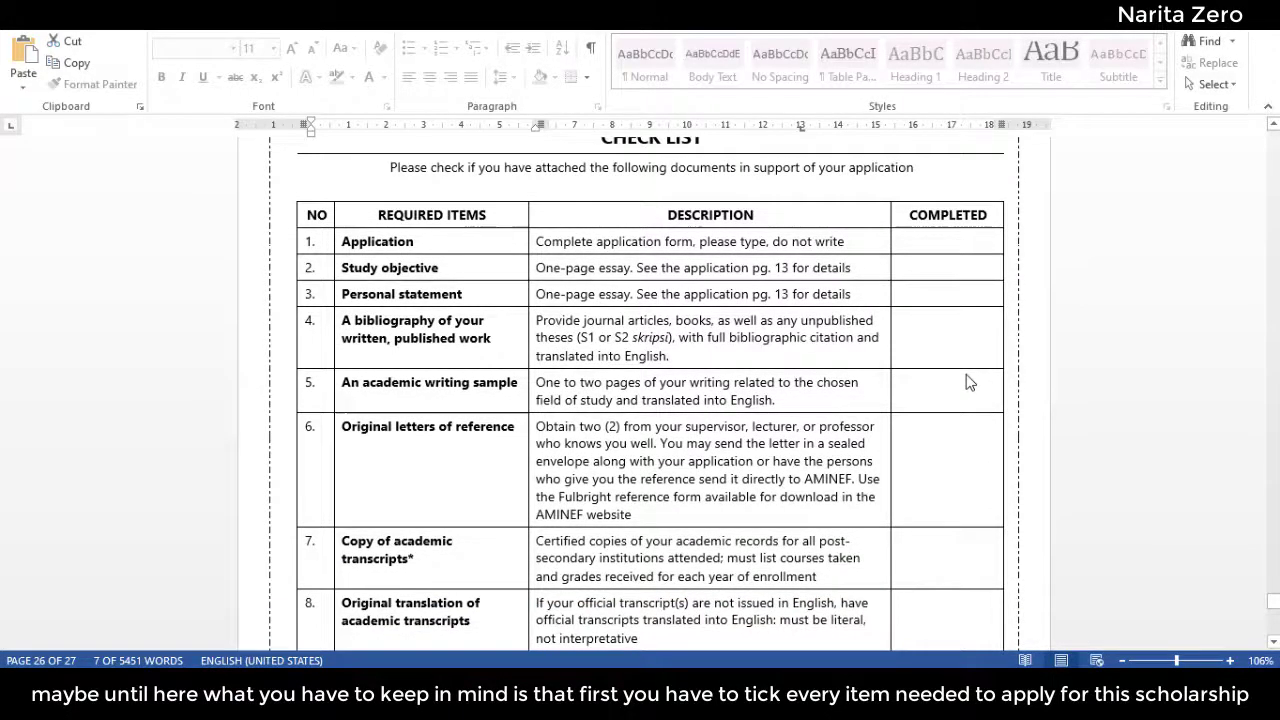
pyautogui.scroll(-7, 969, 382)
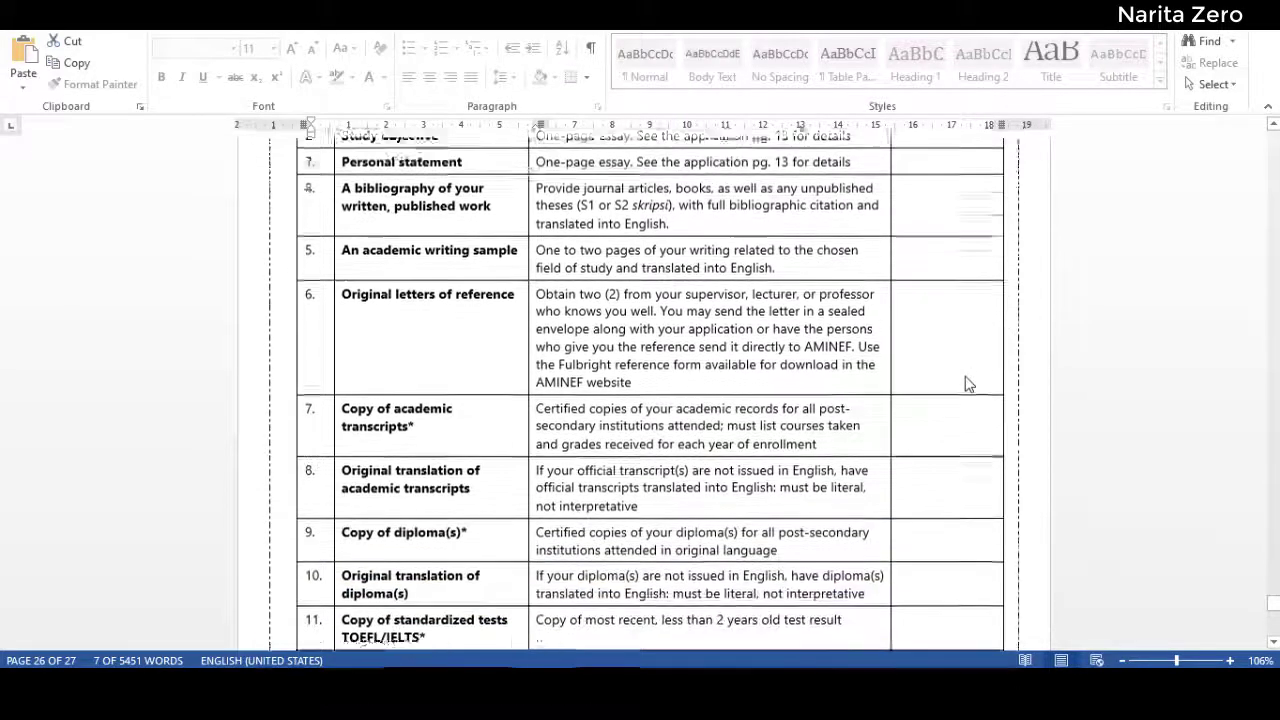
pyautogui.scroll(-10, 969, 385)
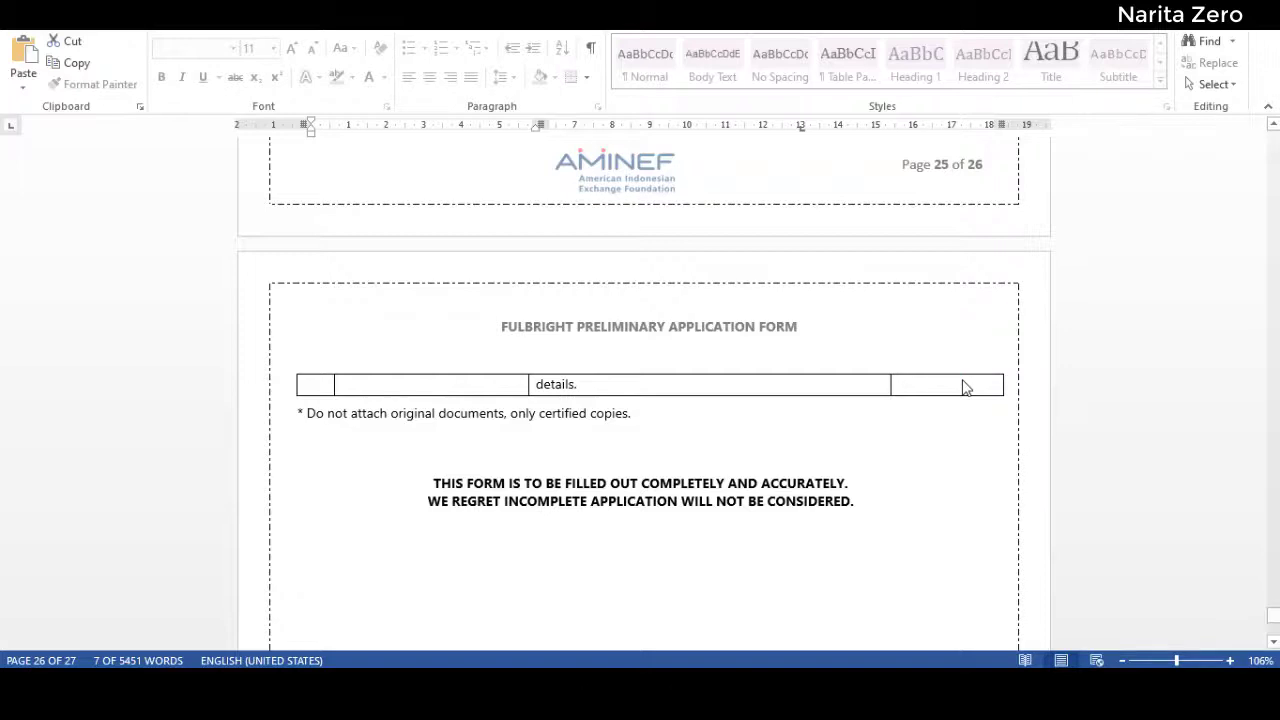
pyautogui.scroll(-3, 963, 387)
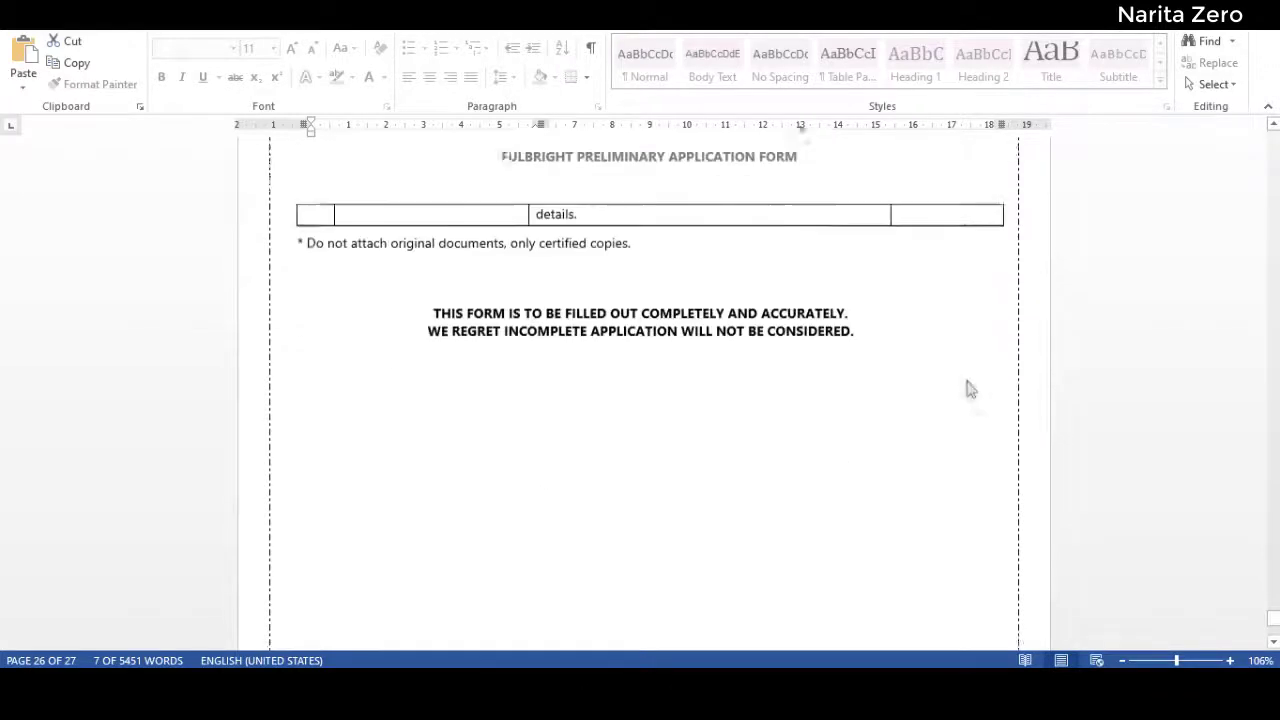